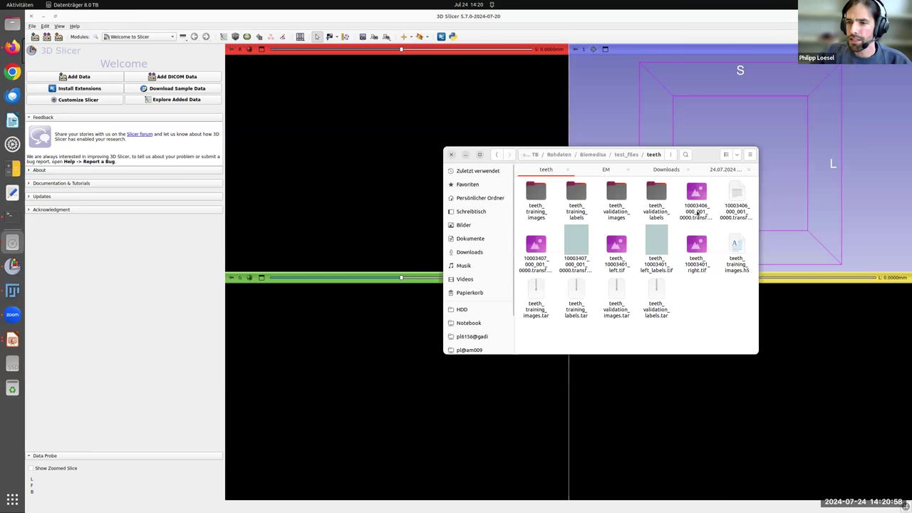
Load the file 10003406_000_001_0000.transformed_M1_right.tif into the scene as a volume.
drag(696, 199, 171, 59)
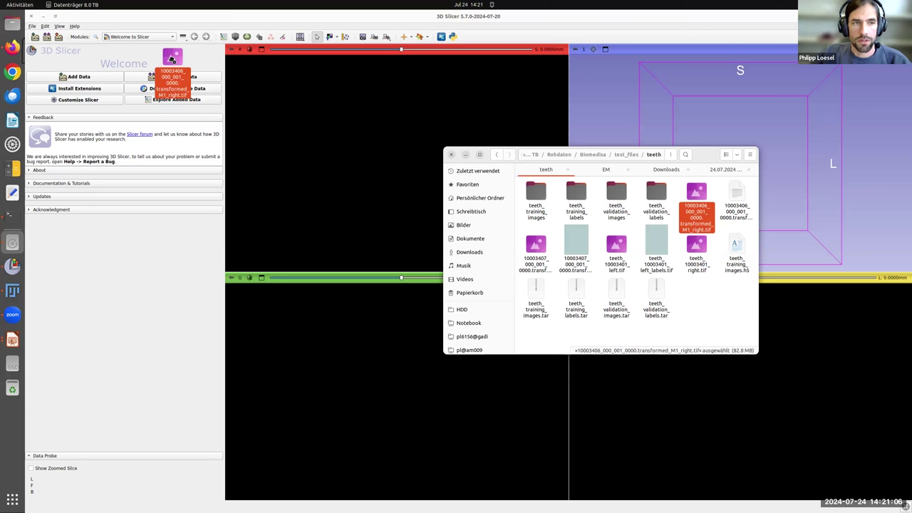
drag(171, 59, 171, 59)
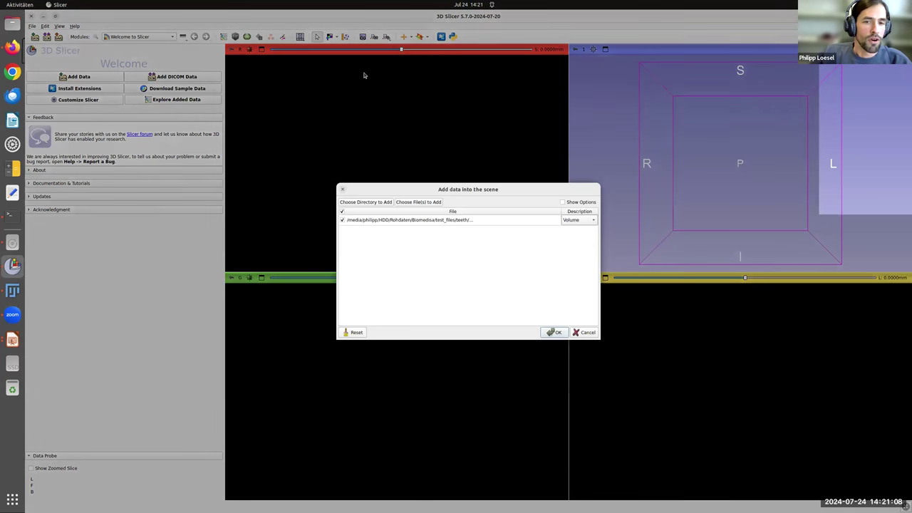
click(554, 332)
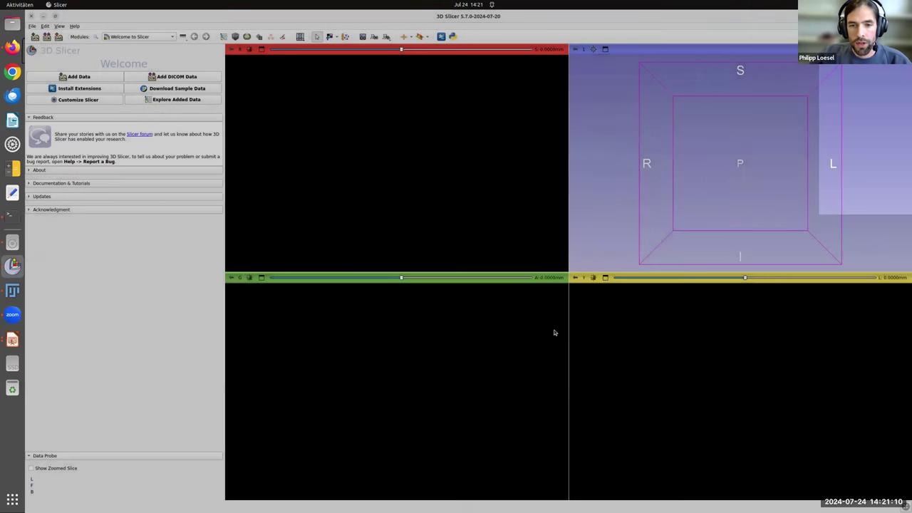
click(33, 26)
click(34, 34)
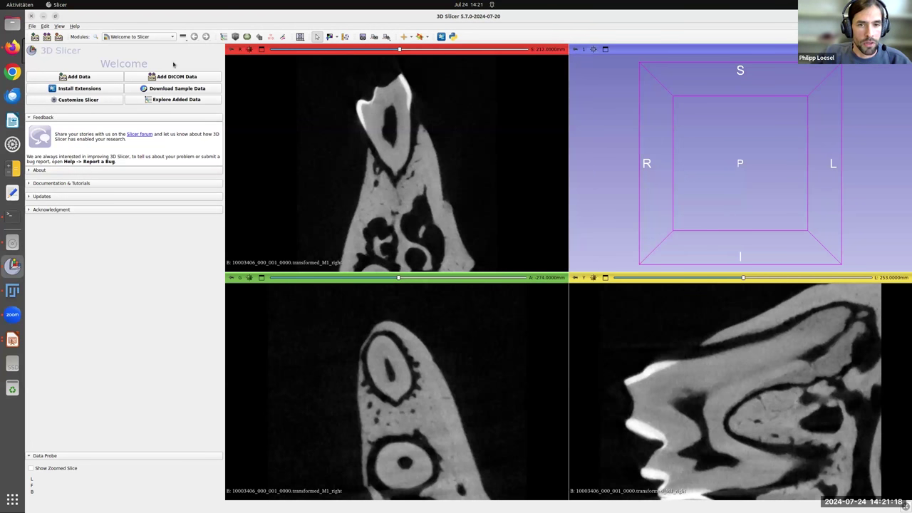
Open the Segment Editor module and add three empty segments to the segmentation of the tooth volume.
click(385, 50)
drag(385, 51, 385, 91)
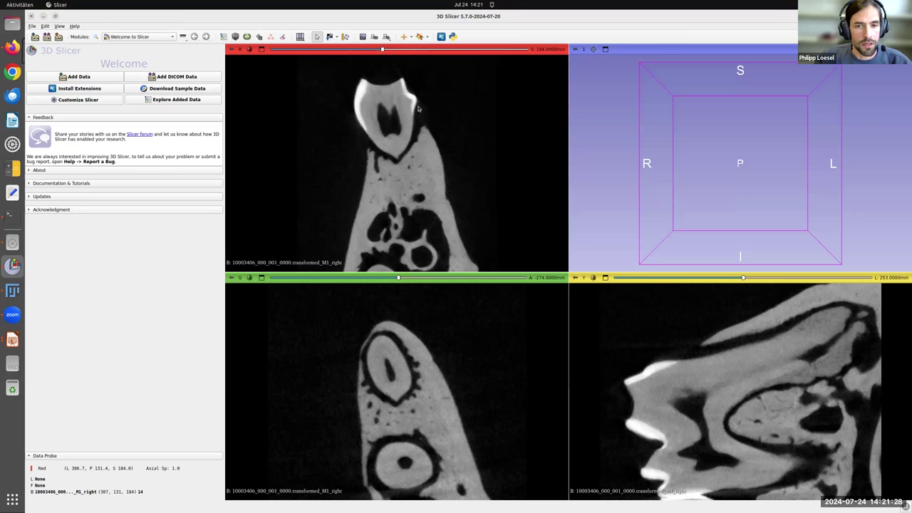
click(166, 37)
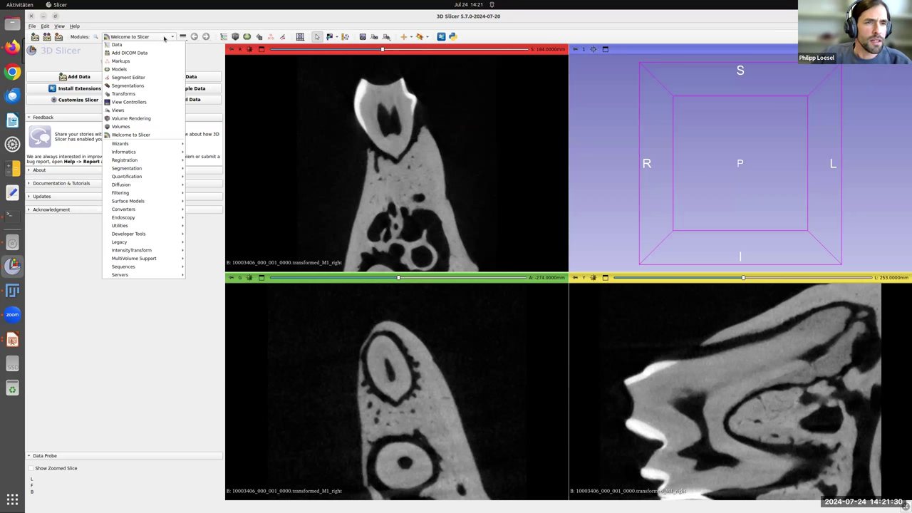
click(129, 77)
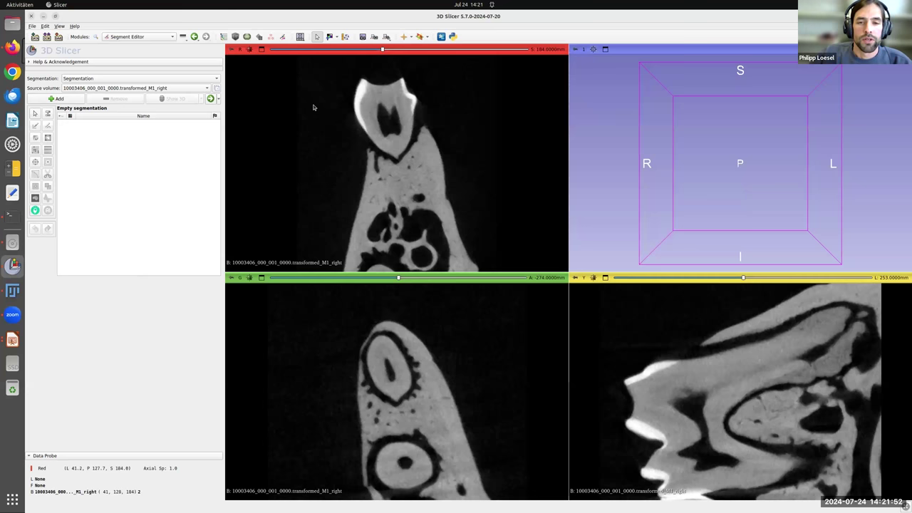
click(44, 102)
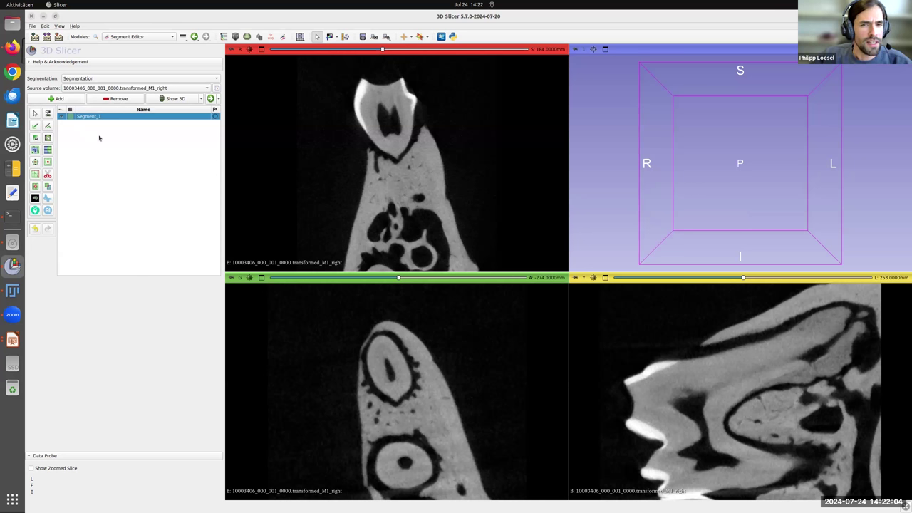
click(75, 101)
click(75, 100)
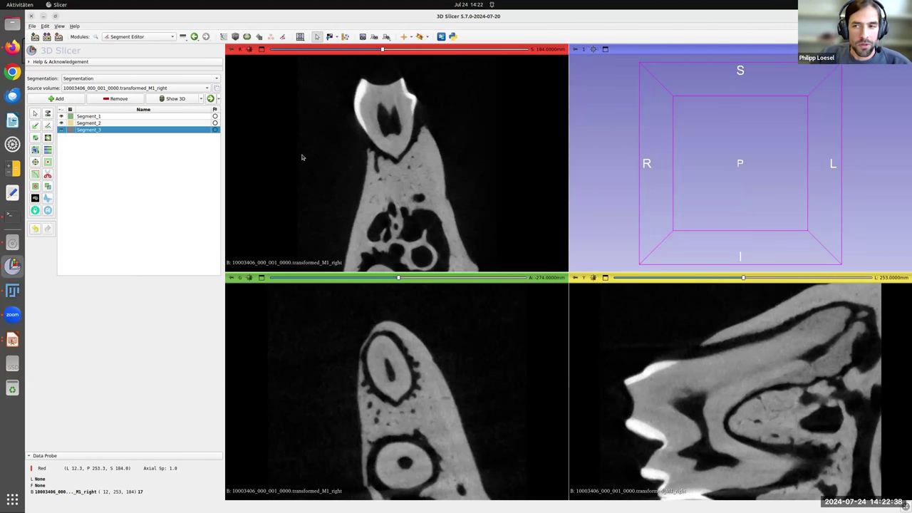
Preview a threshold range of 160.40 to 255.00 that isolates the bright enamel, checking it on several axial slices.
click(47, 117)
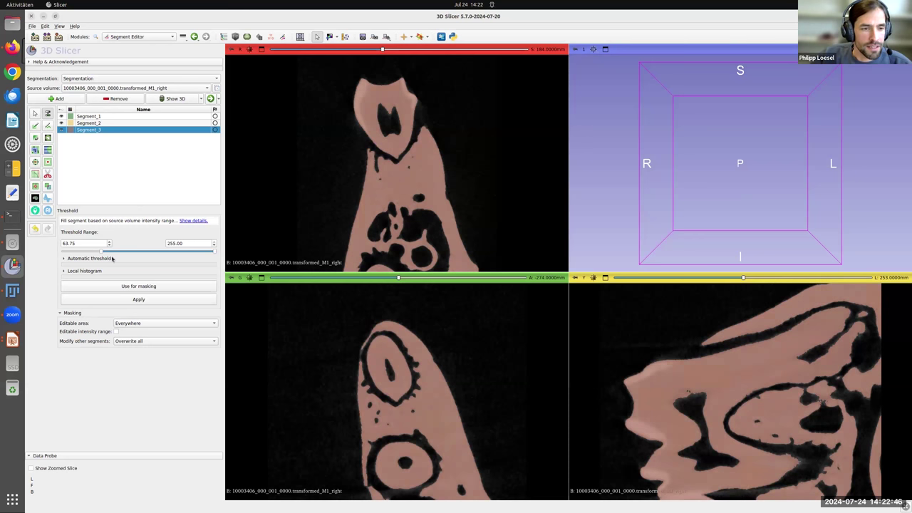
drag(103, 252, 159, 253)
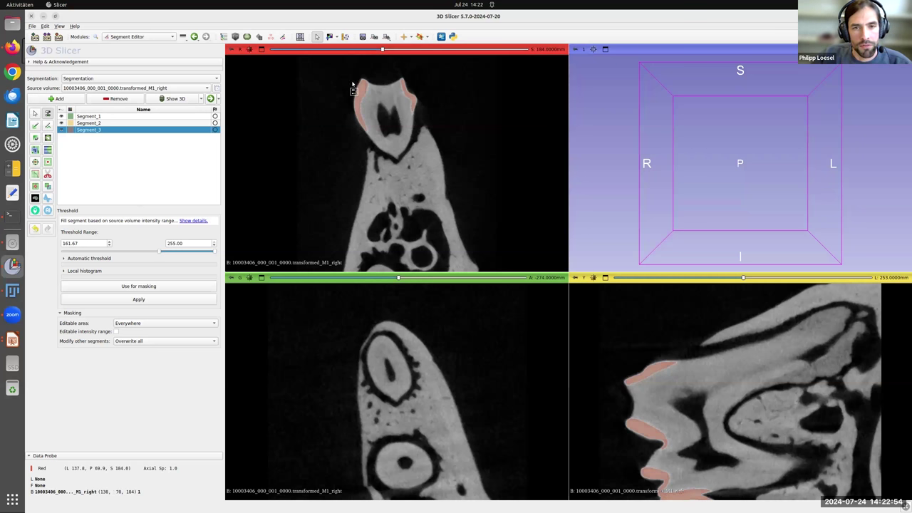
drag(382, 50, 354, 50)
scroll(360, 60, down, 5)
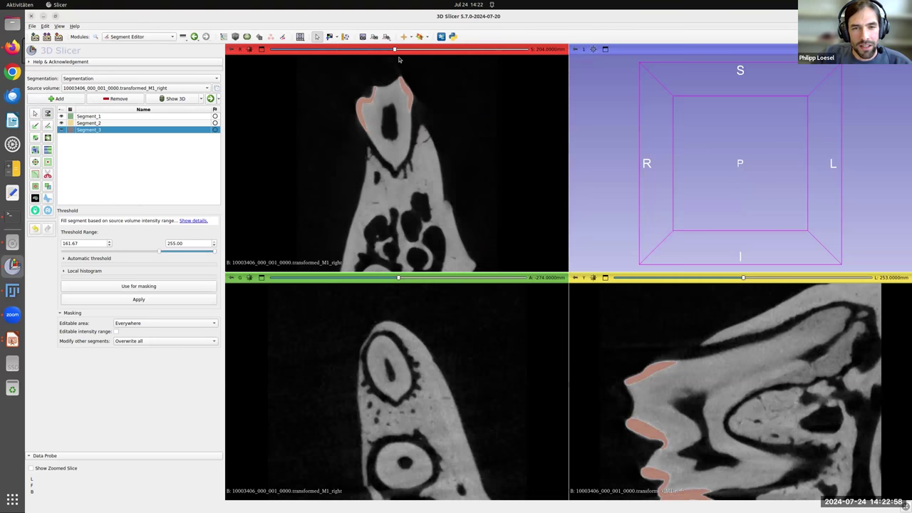
scroll(354, 63, up, 6)
scroll(354, 63, down, 8)
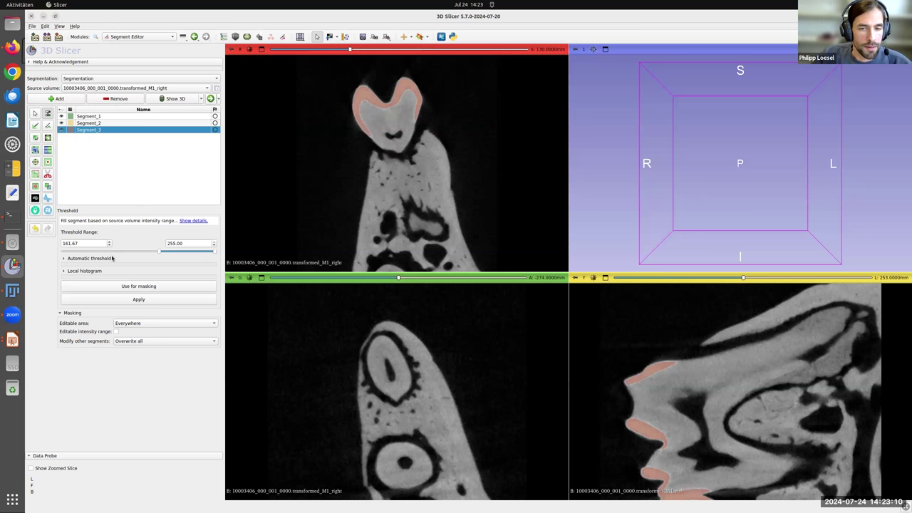
drag(163, 252, 160, 252)
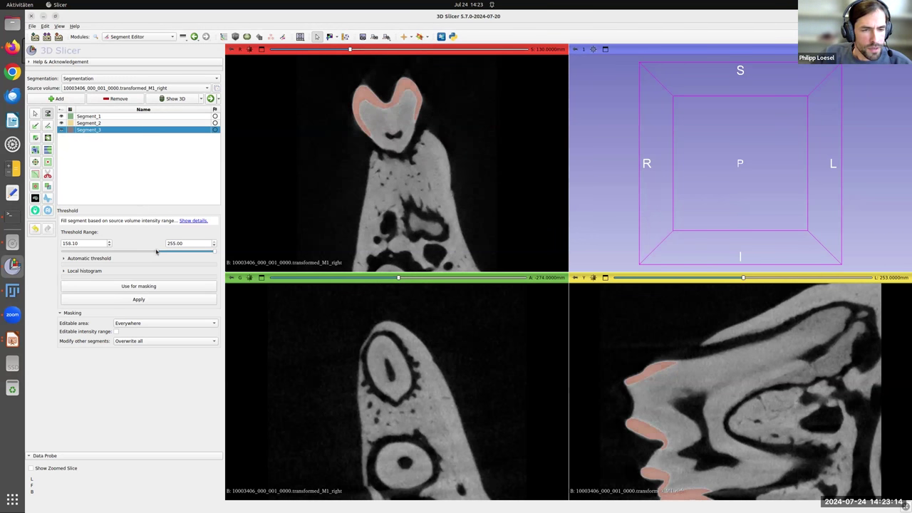
Paint the bright enamel on the axial slice into Segment_1, limiting the editable intensity range to 162.03–255.00.
key(Up)
key(Up)
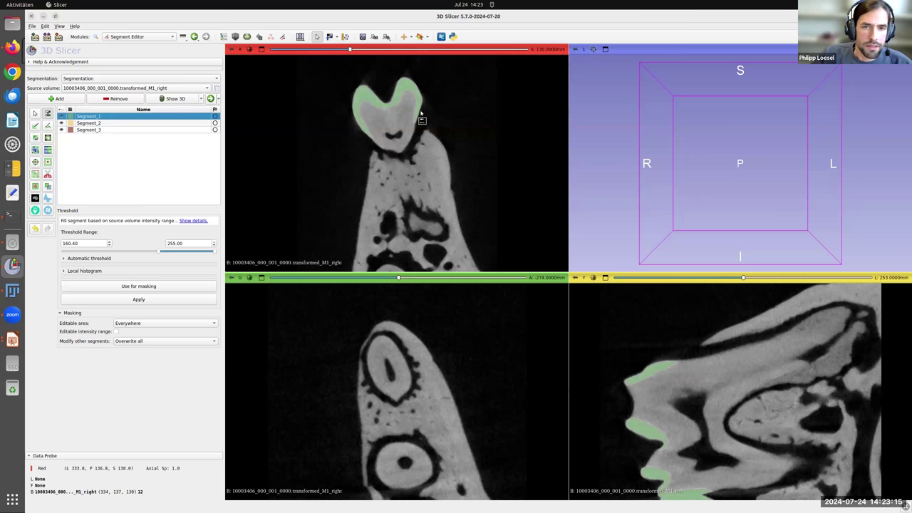
click(36, 126)
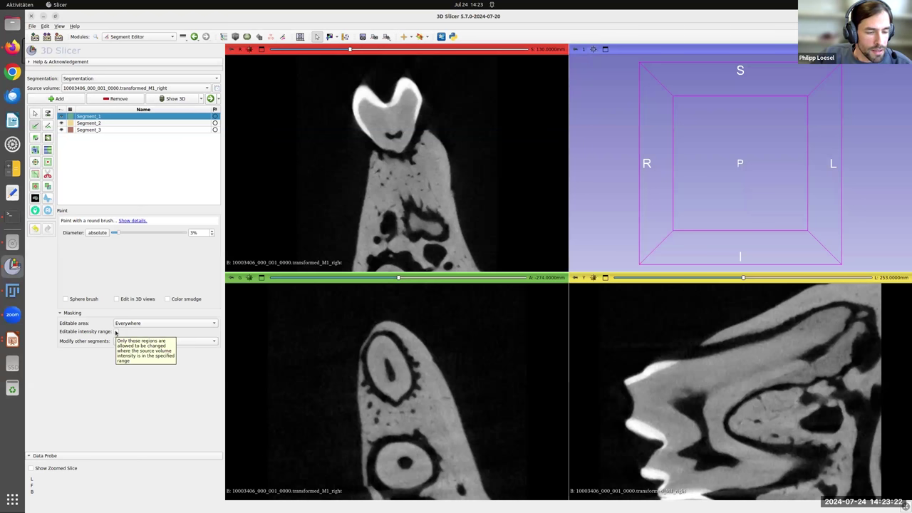
click(115, 332)
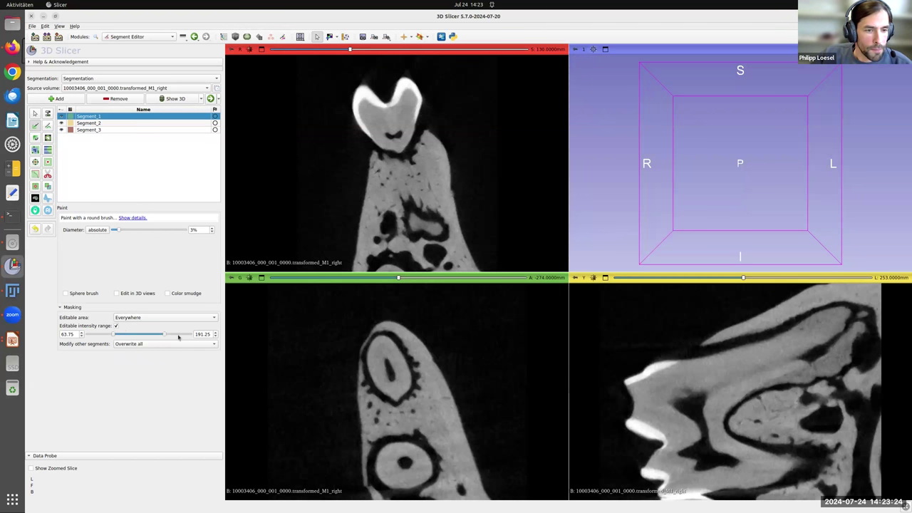
drag(165, 335, 201, 335)
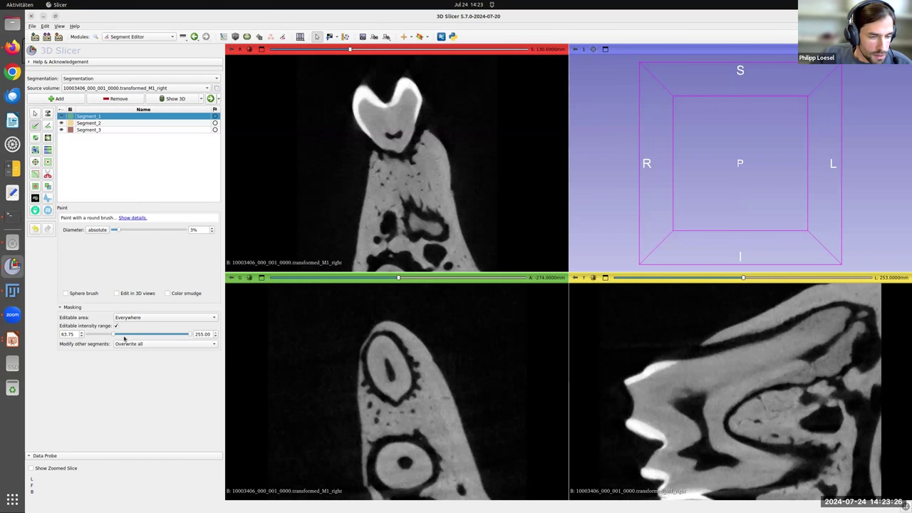
drag(113, 335, 152, 335)
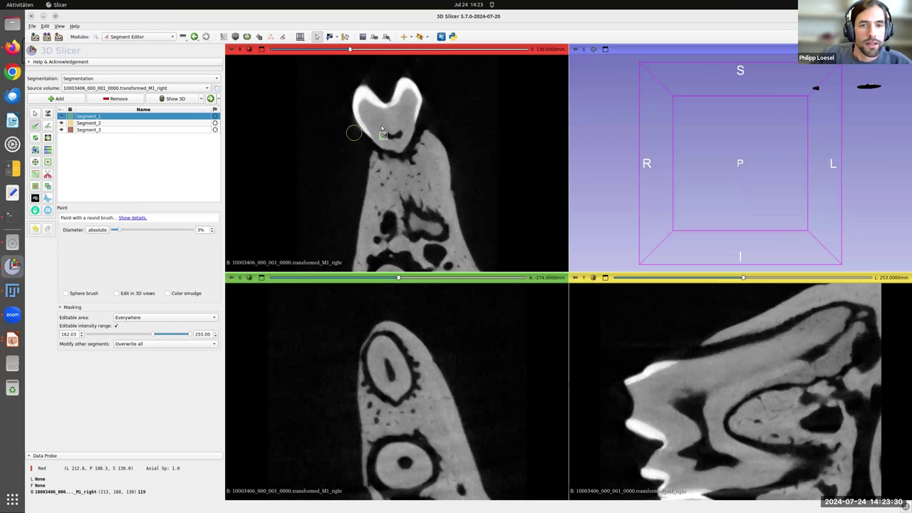
mouse_move(363, 139)
mouse_down()
mouse_move(365, 95)
mouse_move(384, 105)
mouse_move(413, 90)
mouse_move(413, 136)
mouse_up()
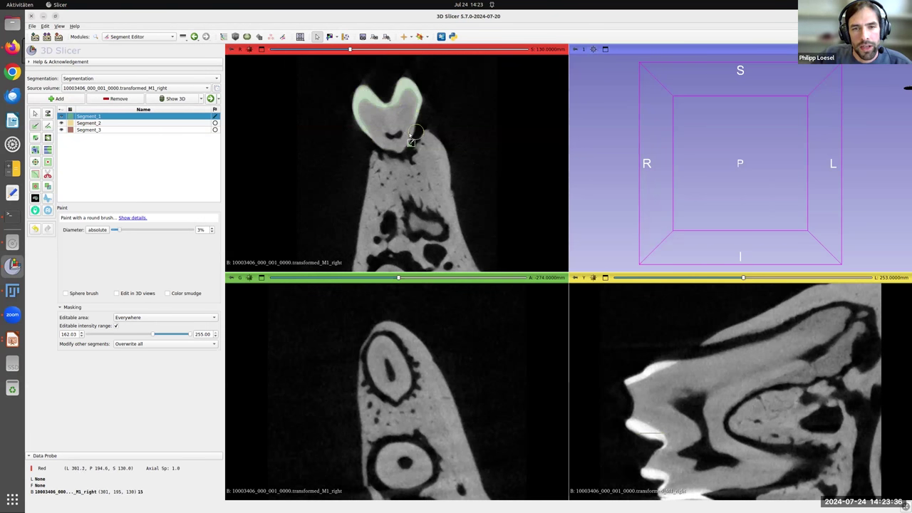
drag(364, 94, 360, 129)
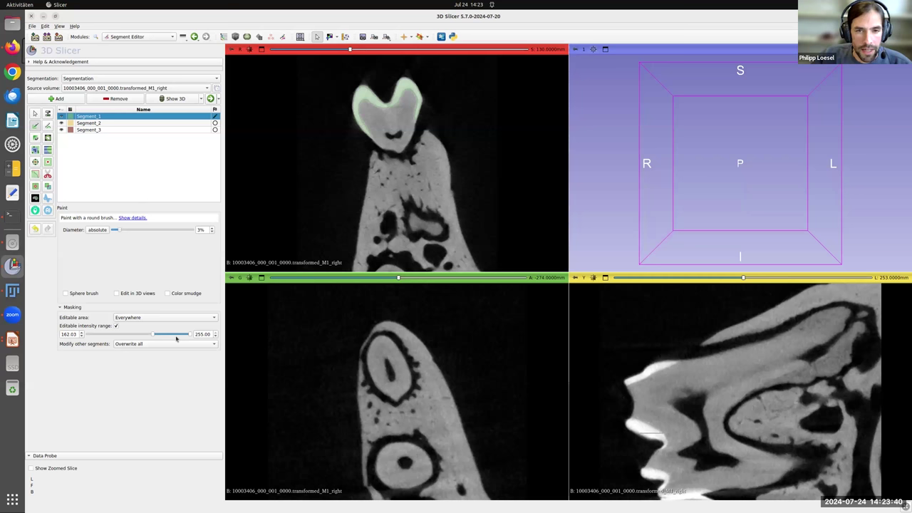
Paint the dentine inside the enamel on the axial slice into Segment_2, limiting the editable intensity range to 80.57–163.80.
click(123, 123)
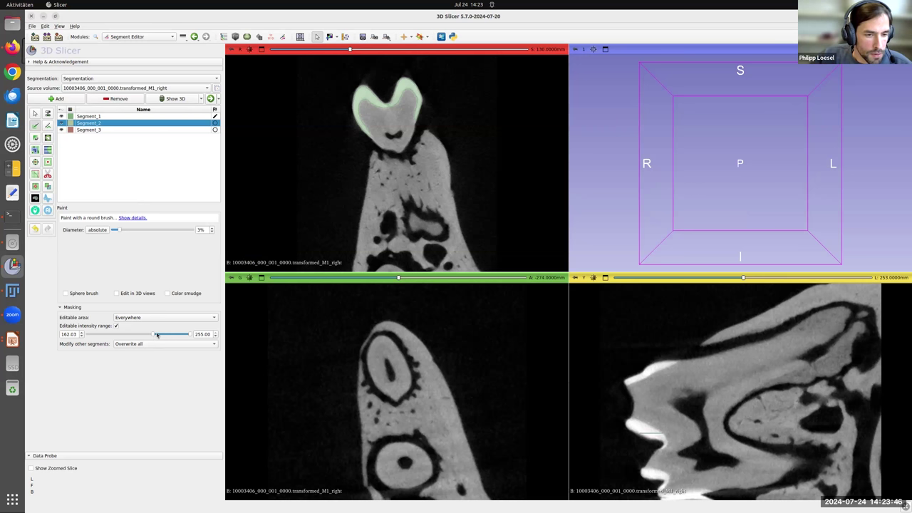
drag(154, 336, 113, 335)
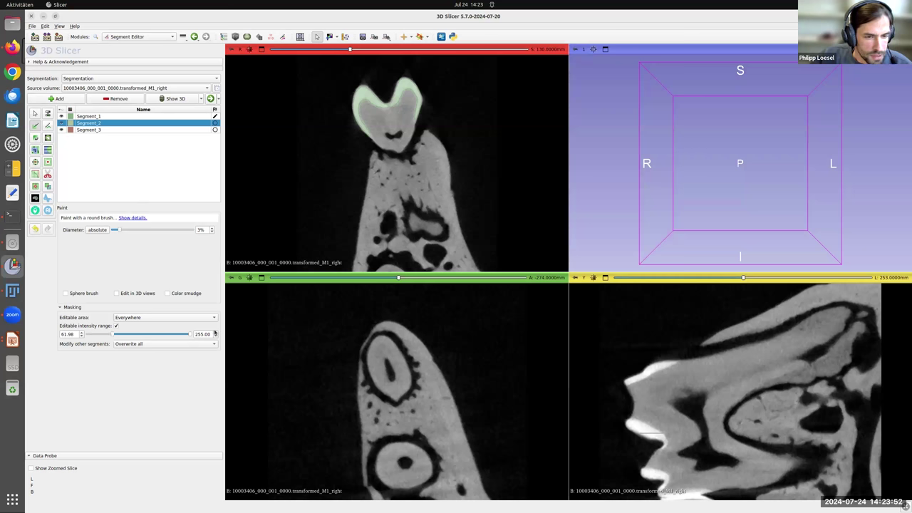
drag(196, 338, 118, 336)
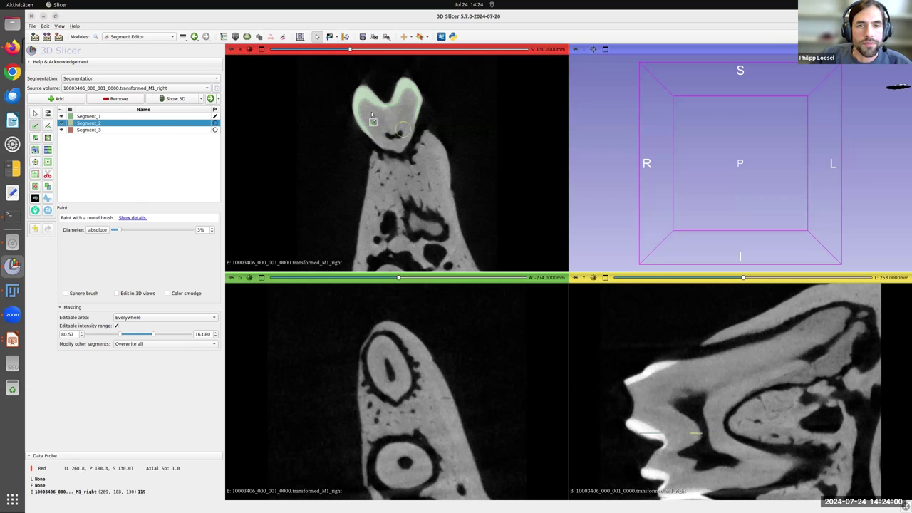
mouse_move(369, 115)
mouse_down()
mouse_move(398, 147)
mouse_move(411, 123)
mouse_move(409, 96)
mouse_move(398, 118)
mouse_move(374, 114)
mouse_move(403, 123)
mouse_up()
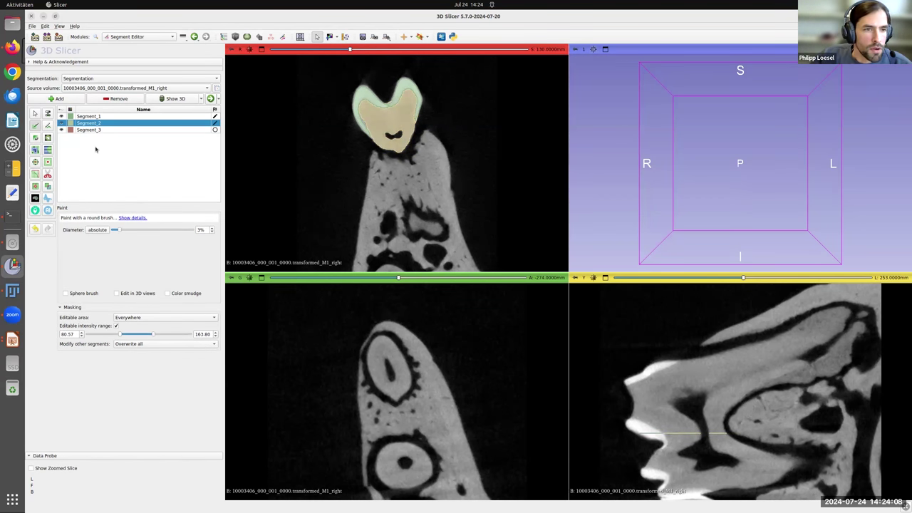
click(36, 139)
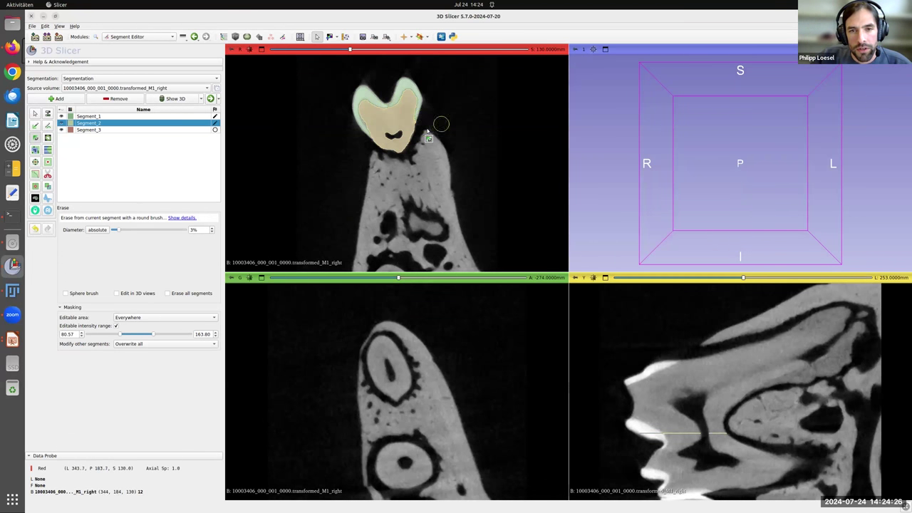
click(97, 130)
click(84, 123)
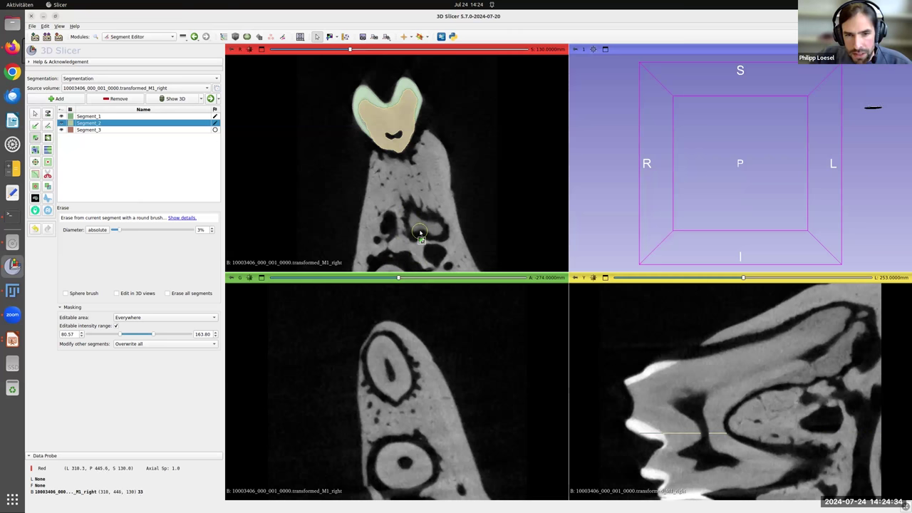
drag(350, 50, 341, 52)
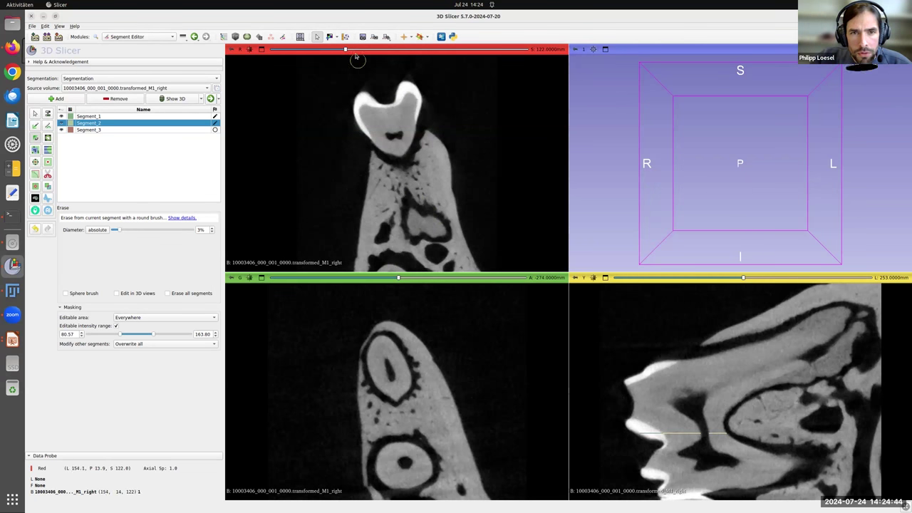
drag(345, 50, 350, 51)
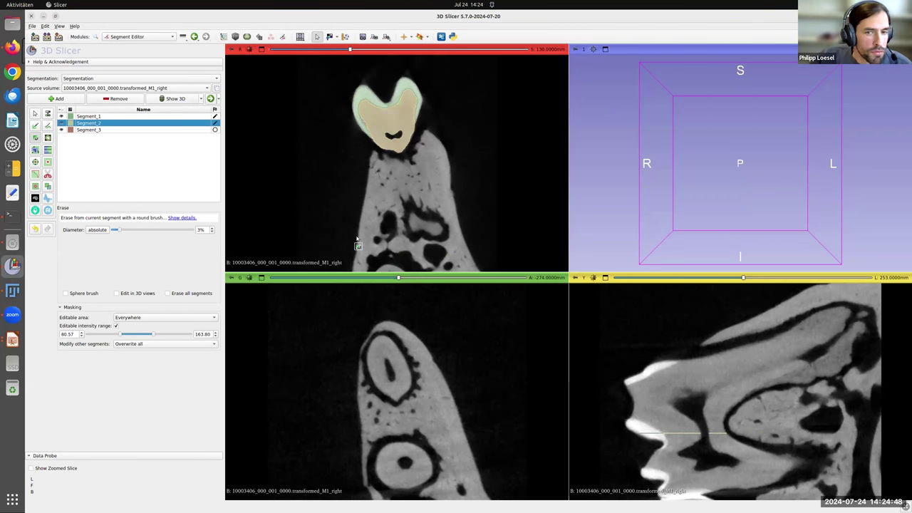
mouse_move(416, 221)
mouse_down()
mouse_move(433, 229)
mouse_move(416, 244)
mouse_up()
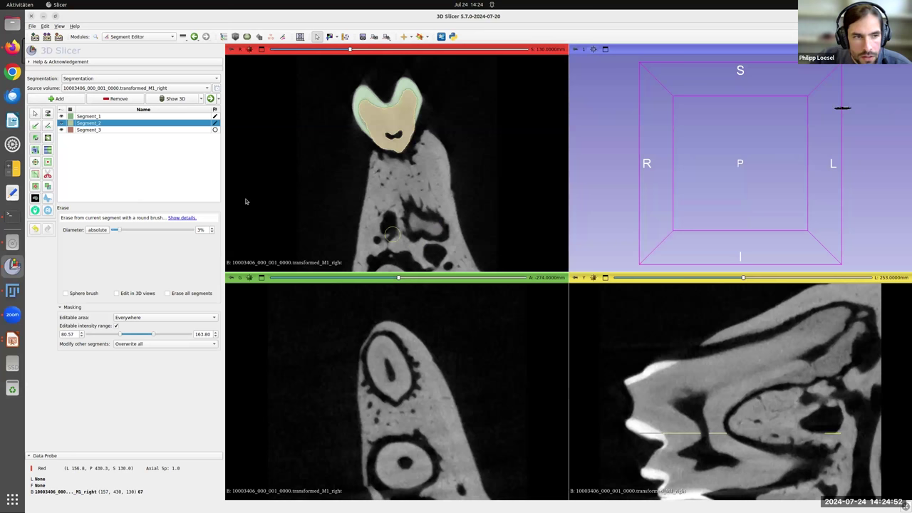
Paint the two tooth parts embedded in the lower jaw area of the axial slice into Segment_2.
click(34, 125)
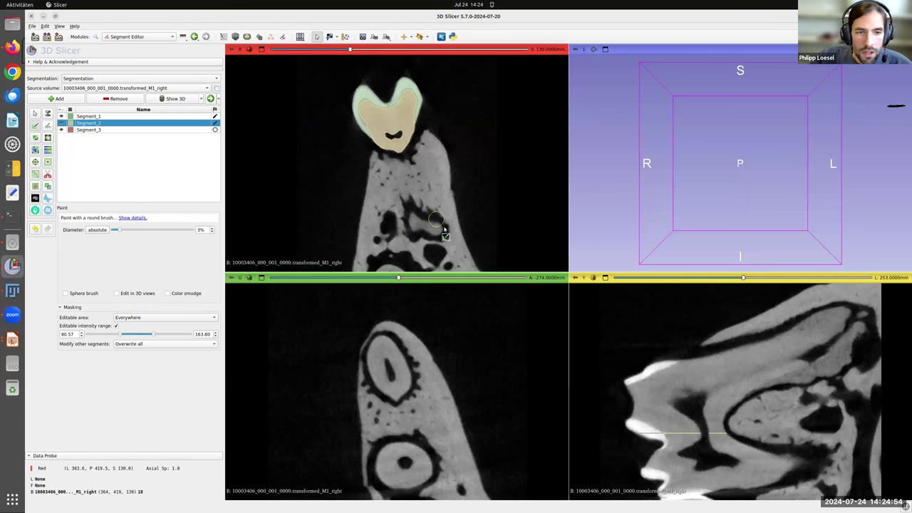
drag(417, 222, 433, 231)
click(388, 267)
Paint the bone surrounding the teeth on the axial slice into Segment_3, enlarging the brush diameter to 5%.
click(89, 130)
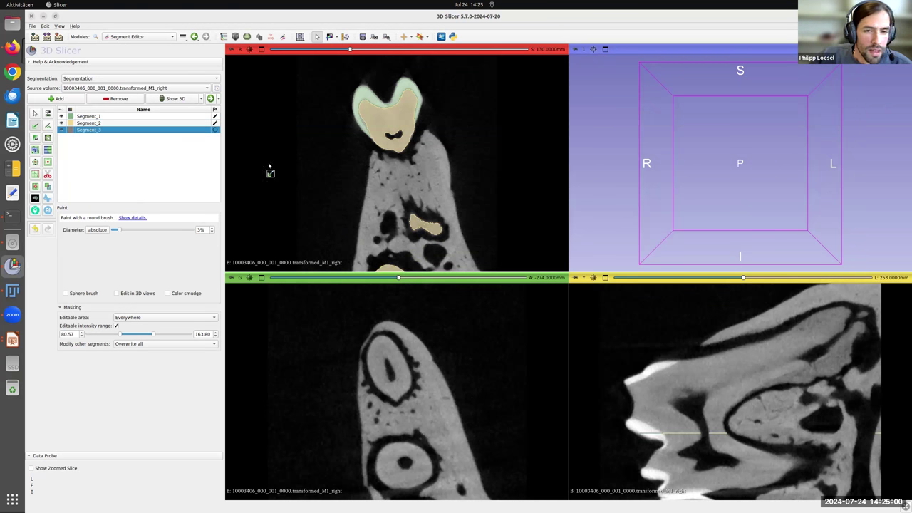
mouse_move(372, 158)
mouse_down()
mouse_move(407, 167)
mouse_move(428, 149)
mouse_move(426, 138)
mouse_up()
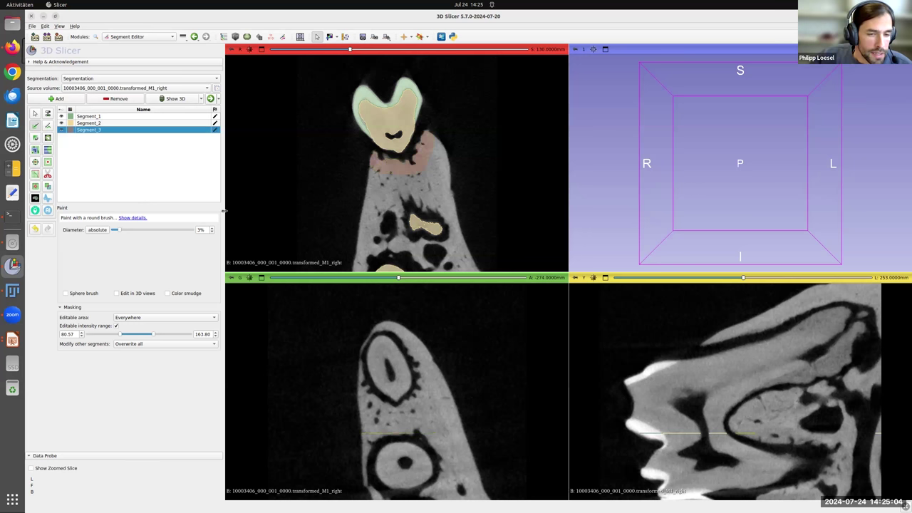
click(212, 228)
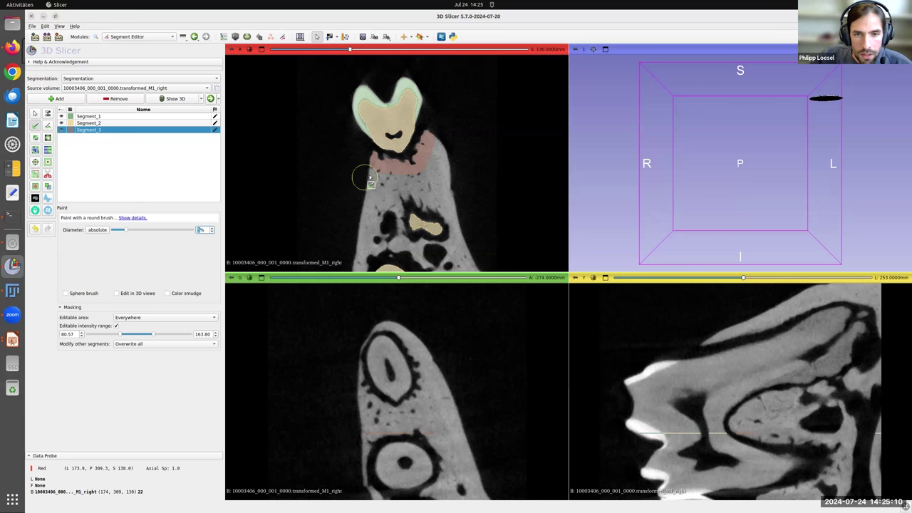
mouse_move(371, 212)
mouse_down()
mouse_move(360, 261)
mouse_move(375, 243)
mouse_move(395, 239)
mouse_move(396, 186)
mouse_move(416, 180)
mouse_move(411, 190)
mouse_move(454, 201)
mouse_move(437, 148)
mouse_move(459, 251)
mouse_move(440, 261)
mouse_move(413, 250)
mouse_move(476, 249)
mouse_up()
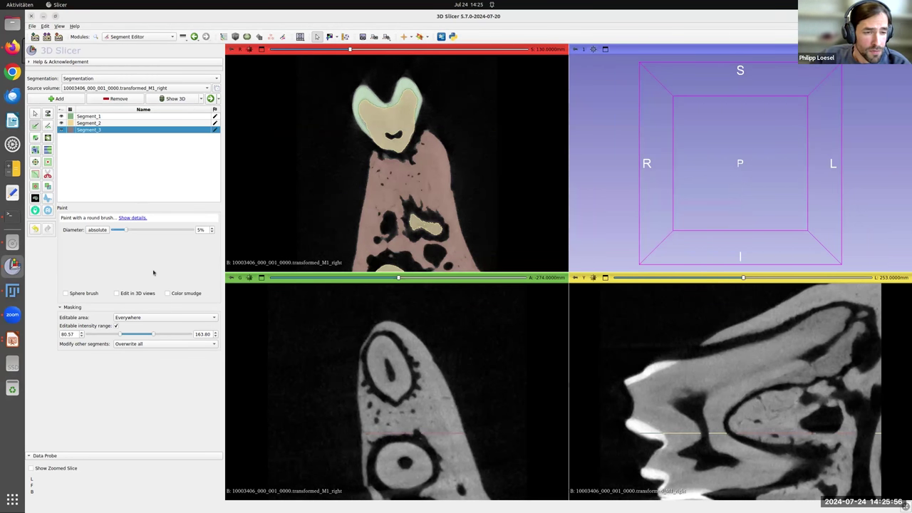
Set up the Biomedisa Smart Interpolation effect with its All axes option enabled.
click(135, 218)
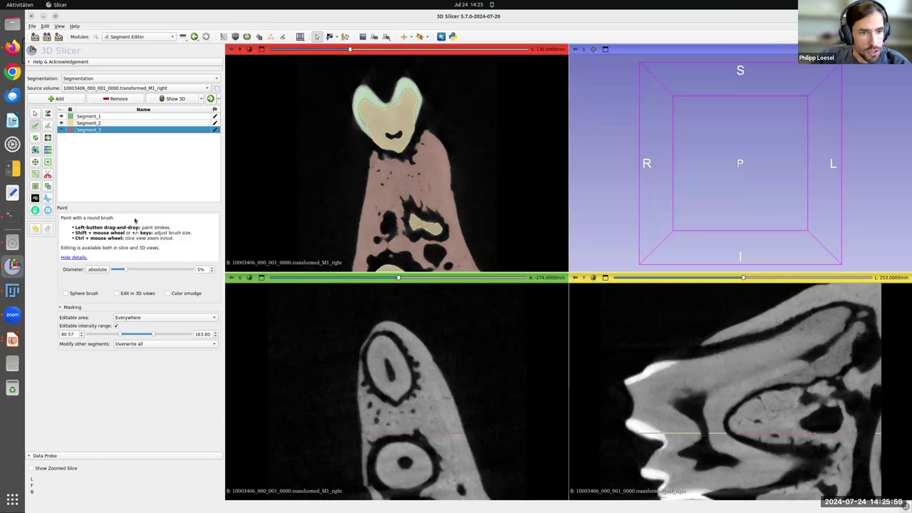
click(75, 257)
click(48, 199)
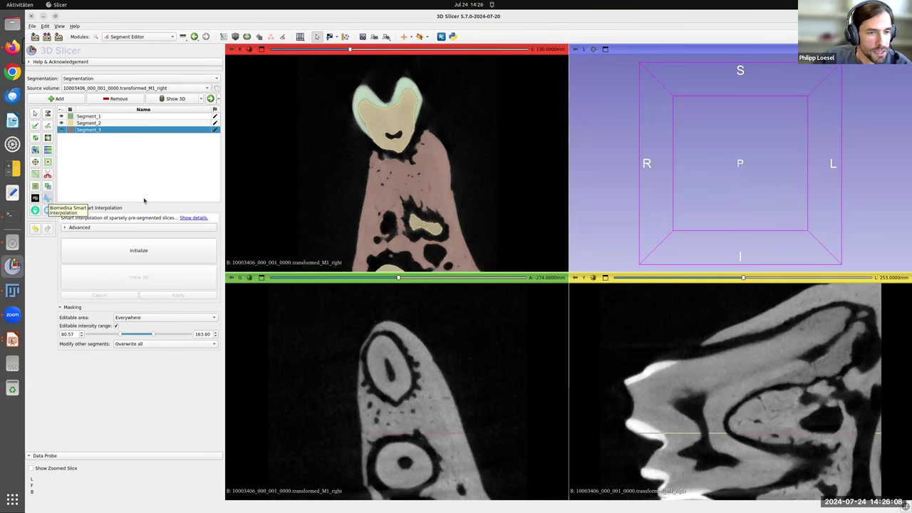
click(178, 227)
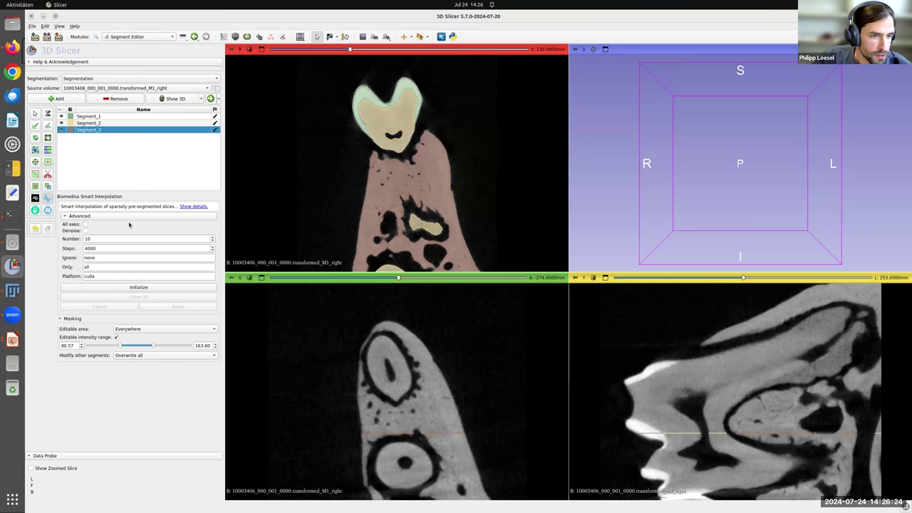
click(86, 224)
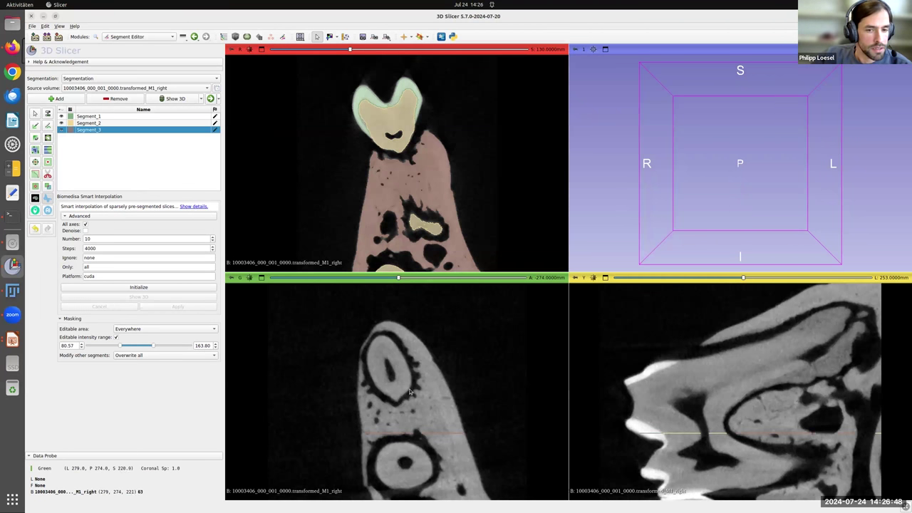
Paint the two tooth cross-sections into Segment_2 and the surrounding bone into Segment_3 on the coronal slice.
click(112, 124)
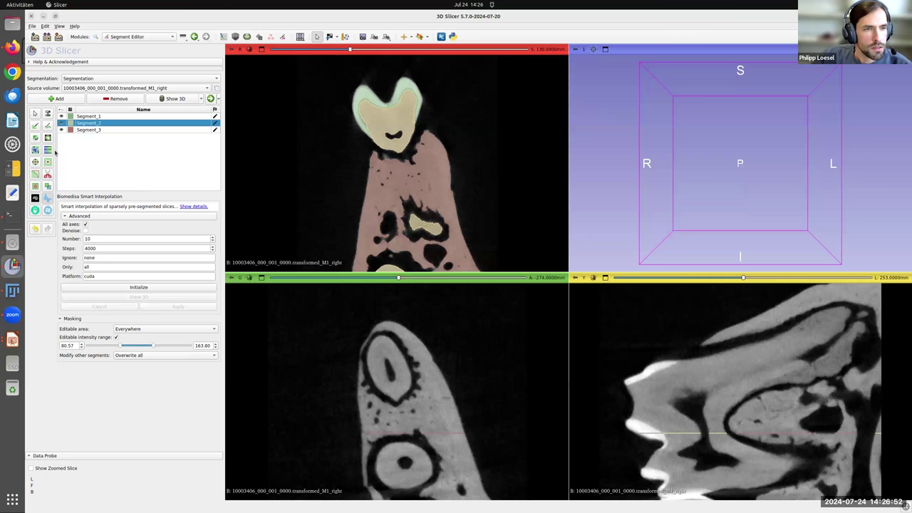
click(34, 126)
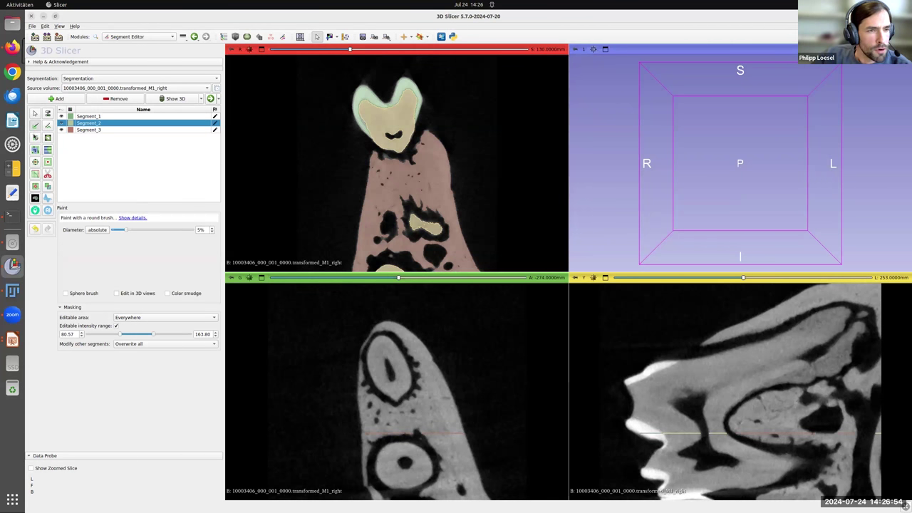
mouse_move(382, 372)
mouse_down()
mouse_move(381, 351)
mouse_move(394, 388)
mouse_up()
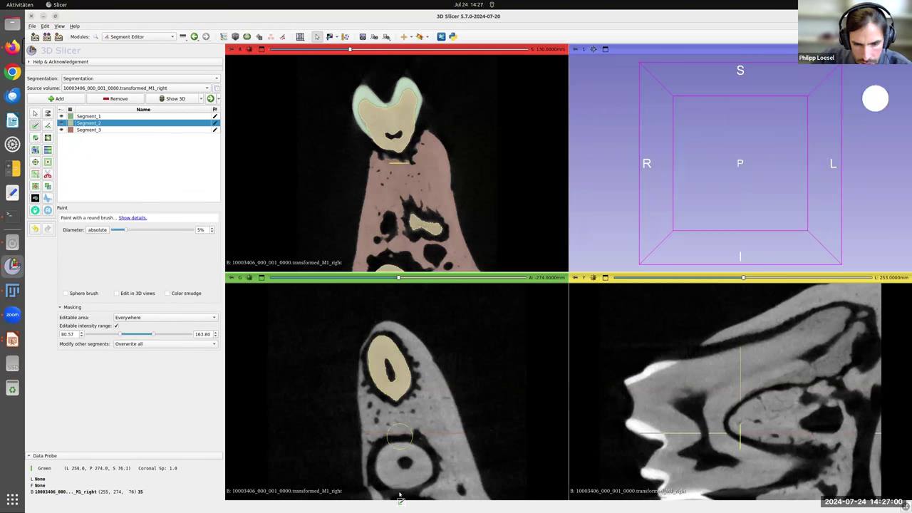
mouse_move(393, 474)
mouse_down()
mouse_move(408, 458)
mouse_move(418, 470)
mouse_move(398, 480)
mouse_move(389, 469)
mouse_move(406, 460)
mouse_move(418, 468)
mouse_move(411, 475)
mouse_move(412, 457)
mouse_move(411, 486)
mouse_up()
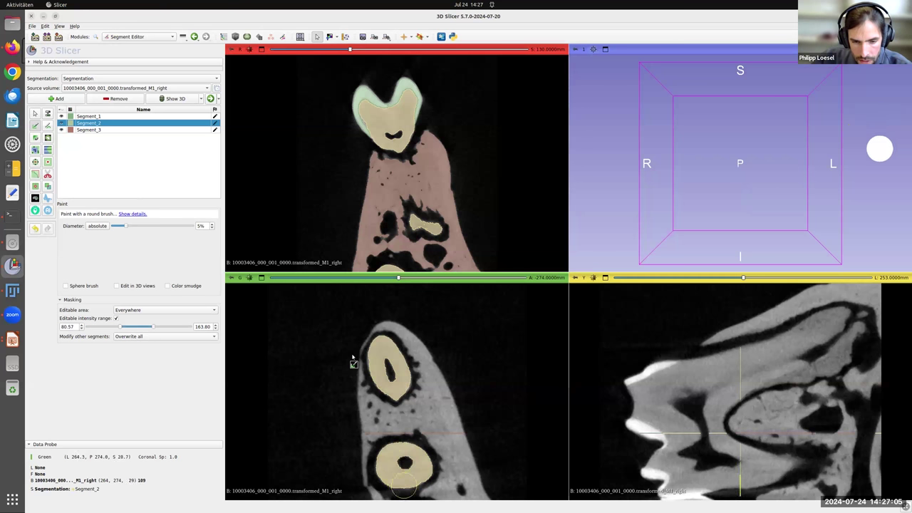
click(89, 130)
mouse_move(427, 348)
mouse_down()
mouse_move(429, 382)
mouse_move(417, 406)
mouse_move(397, 423)
mouse_move(371, 412)
mouse_move(430, 427)
mouse_move(451, 472)
mouse_move(431, 499)
mouse_move(478, 497)
mouse_move(443, 393)
mouse_move(437, 411)
mouse_move(427, 351)
mouse_move(391, 319)
mouse_move(365, 327)
mouse_move(348, 367)
mouse_move(366, 429)
mouse_move(375, 431)
mouse_move(361, 455)
mouse_move(366, 488)
mouse_up()
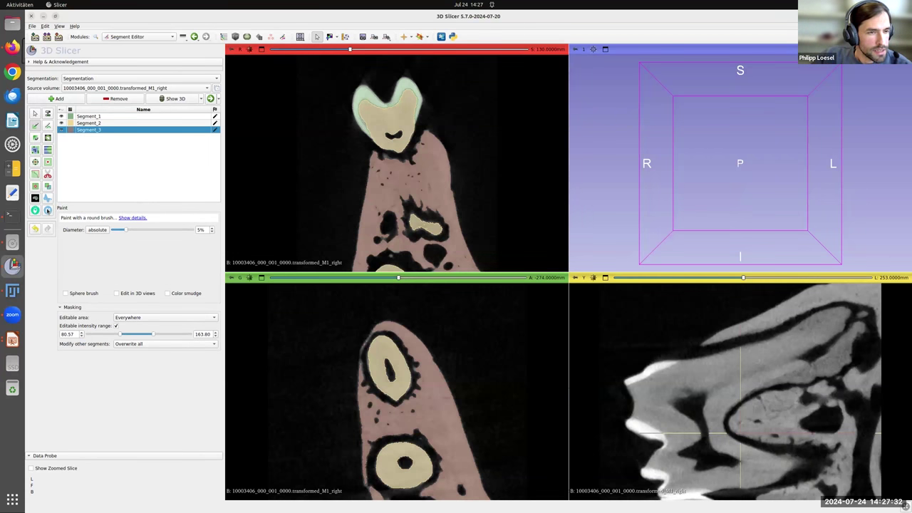
Initialize Biomedisa Smart Interpolation from the painted slices, with All axes on, Number 10, Steps 4000 and platform cuda.
click(47, 198)
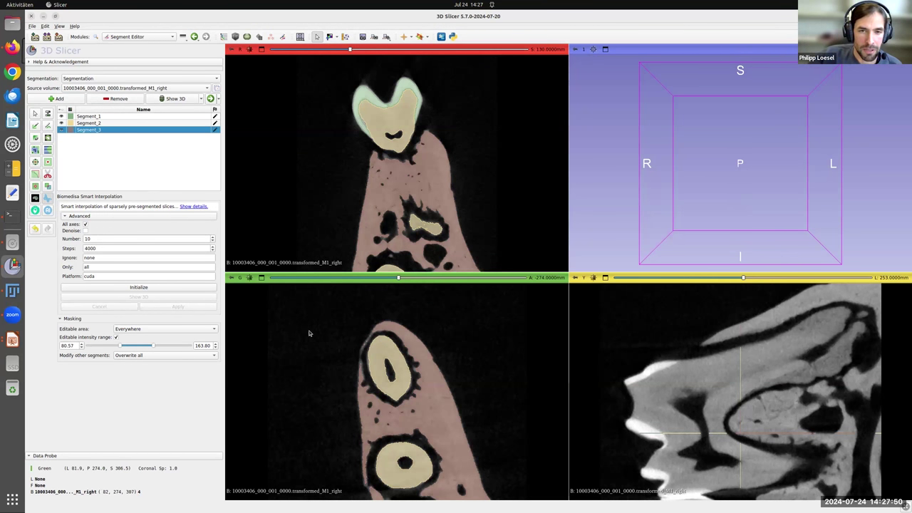
scroll(419, 137, down, 1)
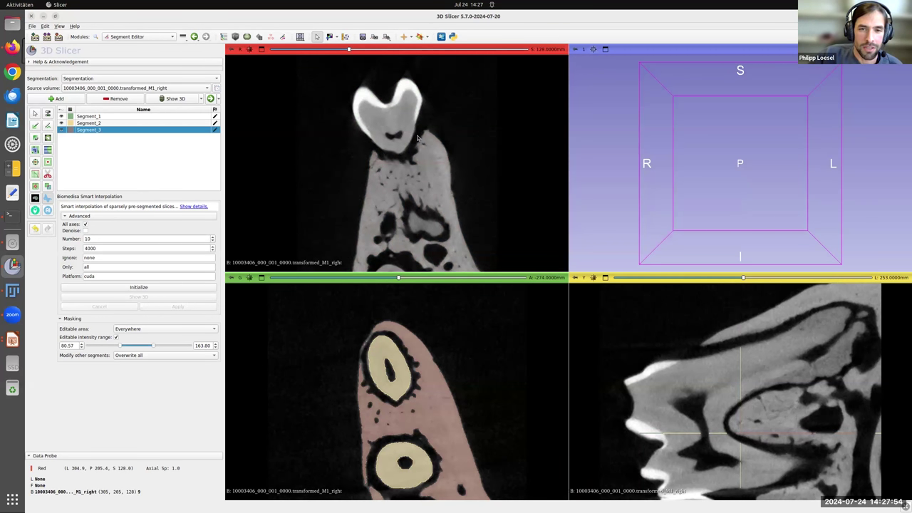
scroll(419, 137, up, 1)
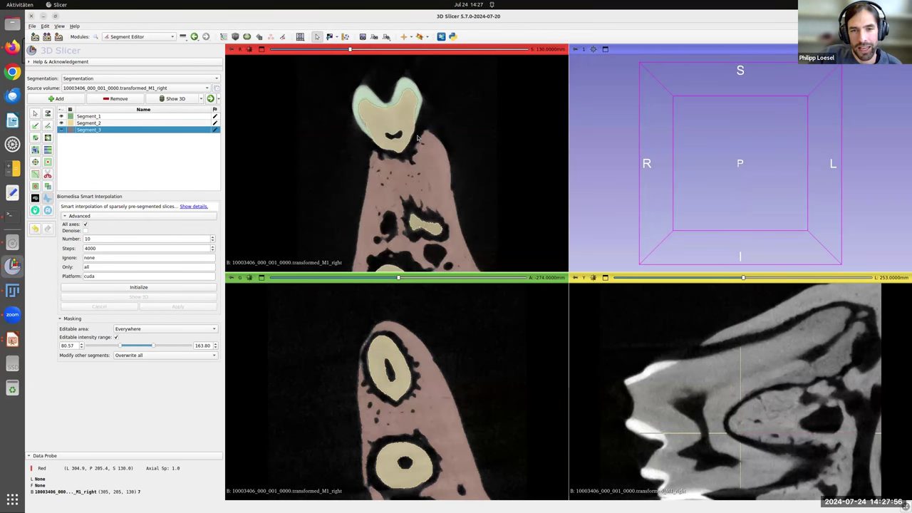
scroll(417, 145, down, 1)
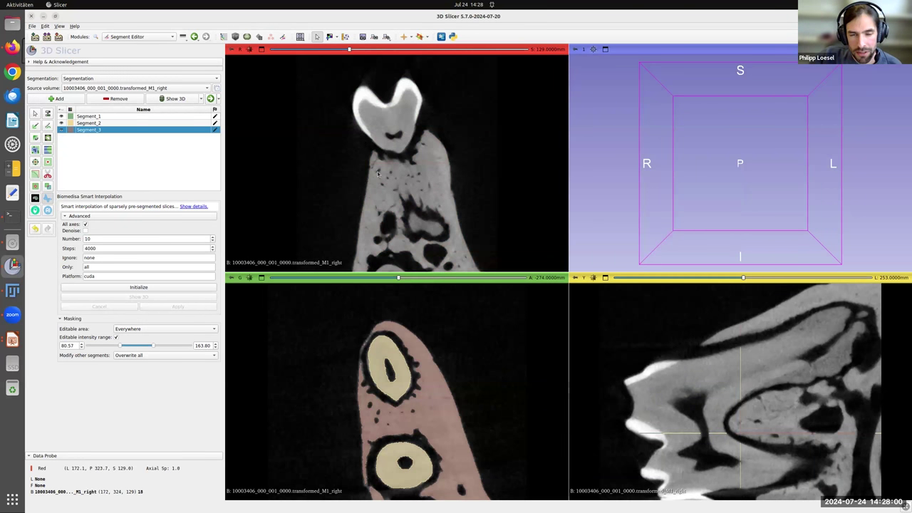
scroll(413, 153, down, 1)
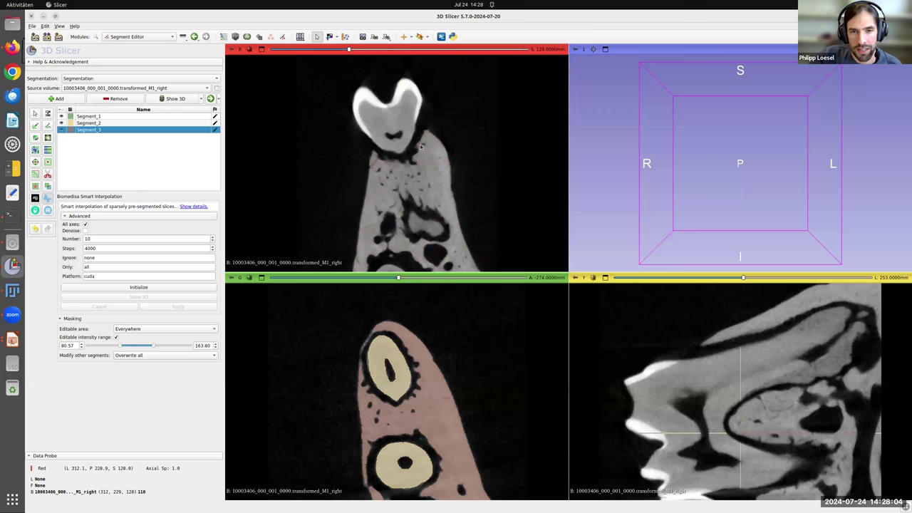
scroll(412, 152, up, 2)
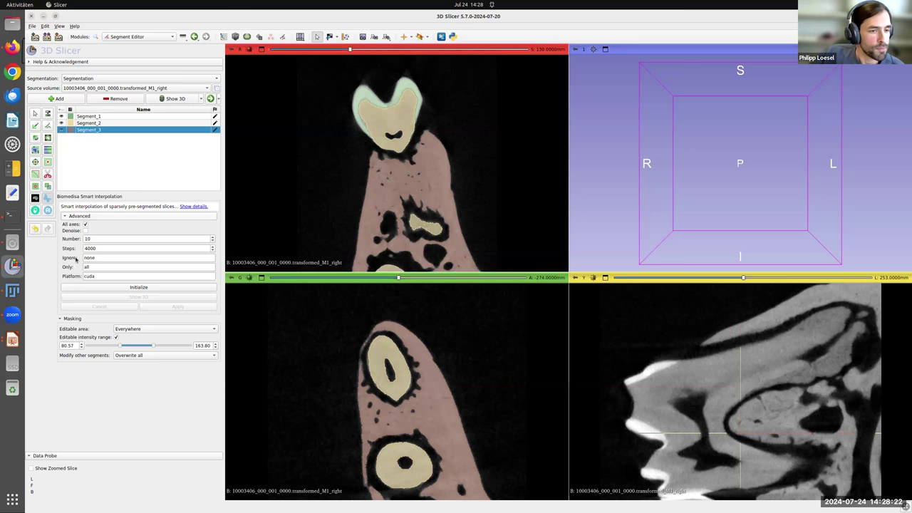
click(129, 287)
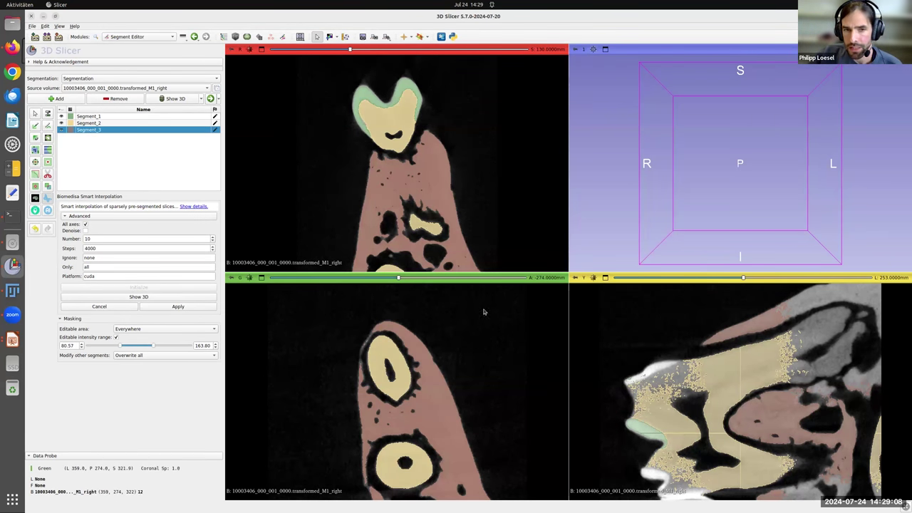
Examine the interpolation preview through the coronal and sagittal slices, checking how far each segment extends from the painted slices.
scroll(430, 172, down, 3)
scroll(431, 171, down, 9)
scroll(430, 172, up, 5)
scroll(450, 356, down, 4)
scroll(451, 356, down, 15)
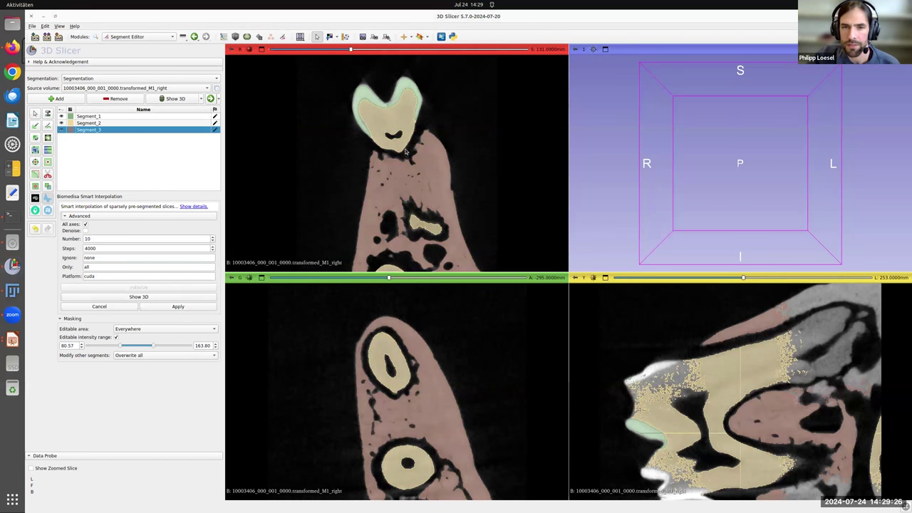
click(592, 145)
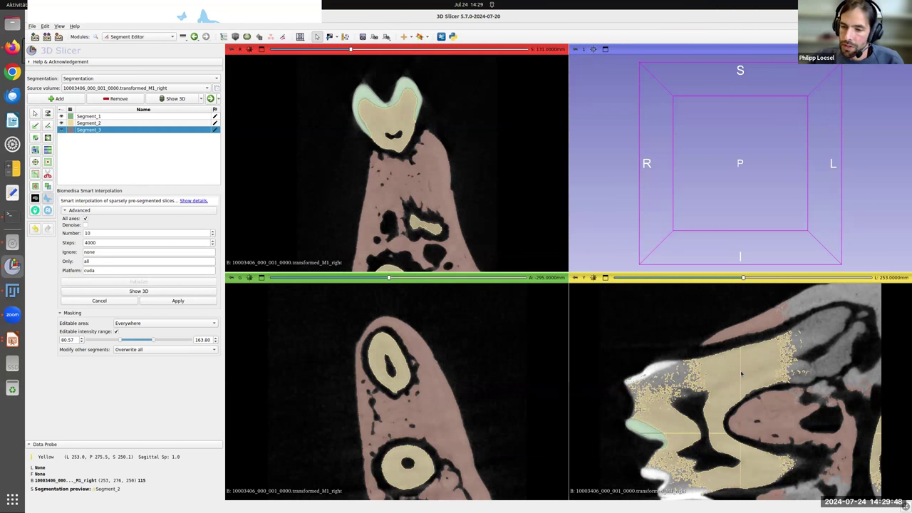
scroll(741, 373, down, 13)
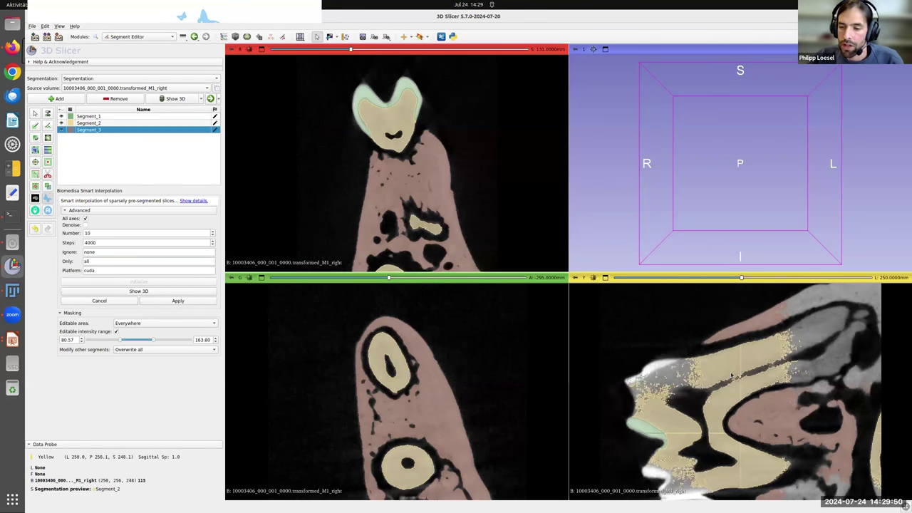
scroll(729, 373, down, 15)
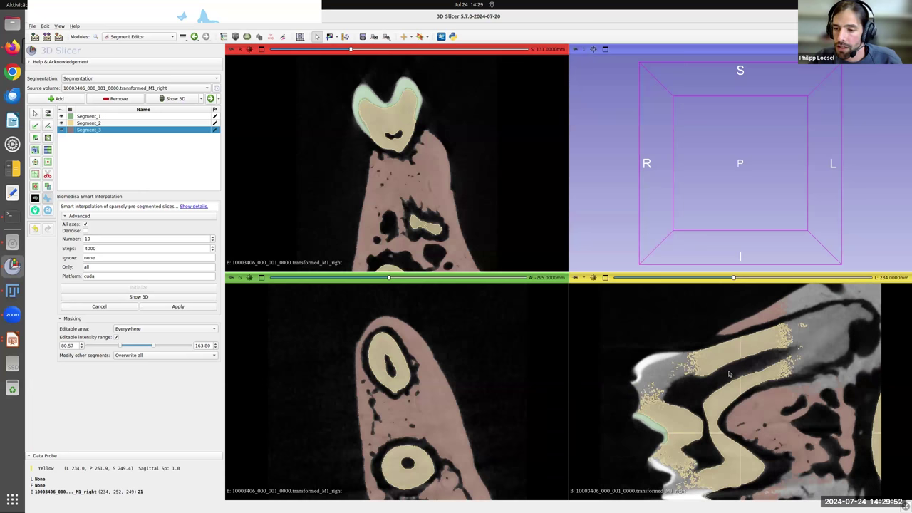
scroll(729, 373, up, 12)
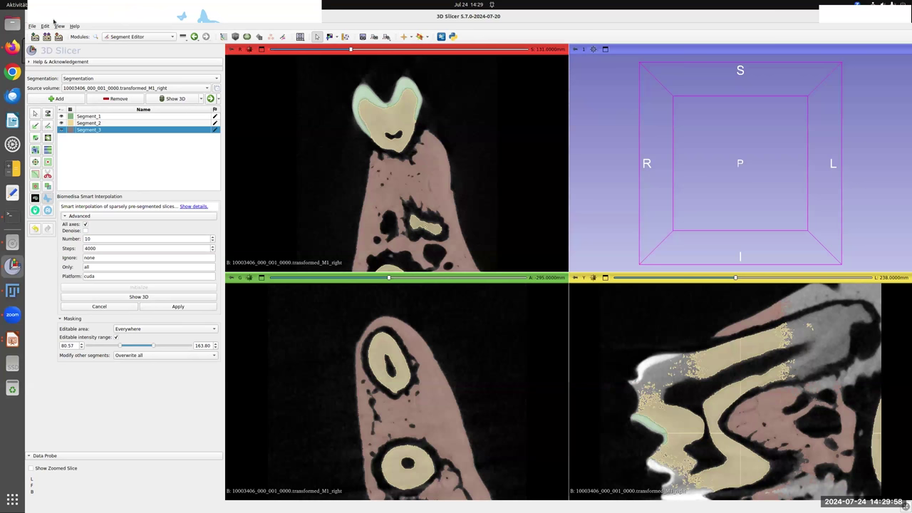
scroll(694, 377, down, 8)
scroll(711, 384, down, 3)
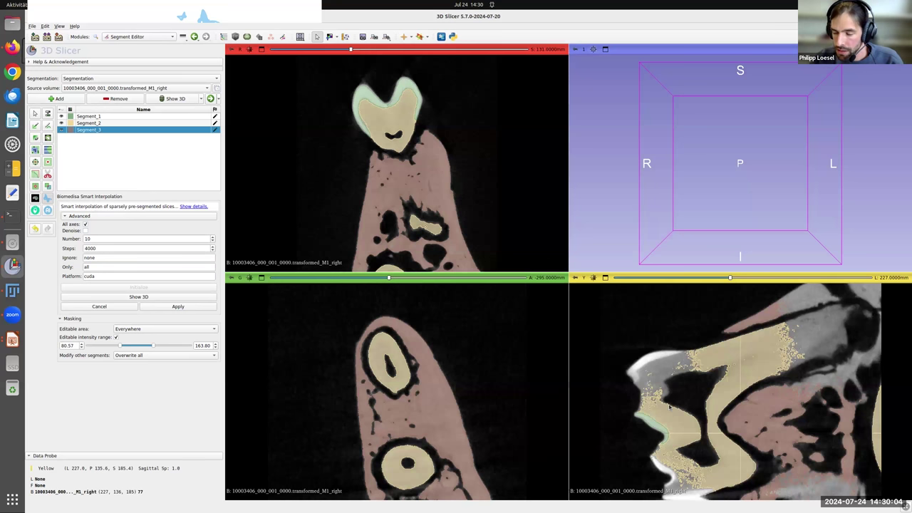
scroll(705, 395, down, 7)
scroll(712, 388, down, 2)
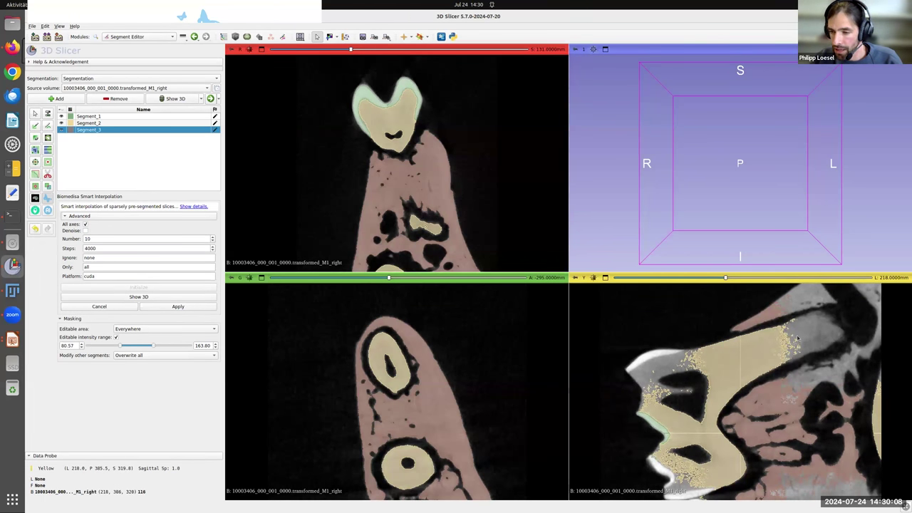
scroll(798, 339, down, 7)
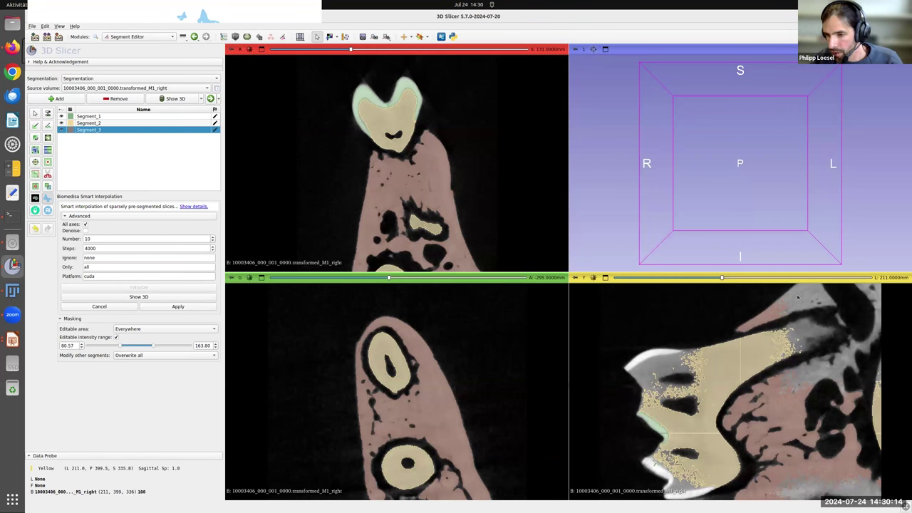
scroll(768, 425, down, 2)
scroll(768, 425, down, 9)
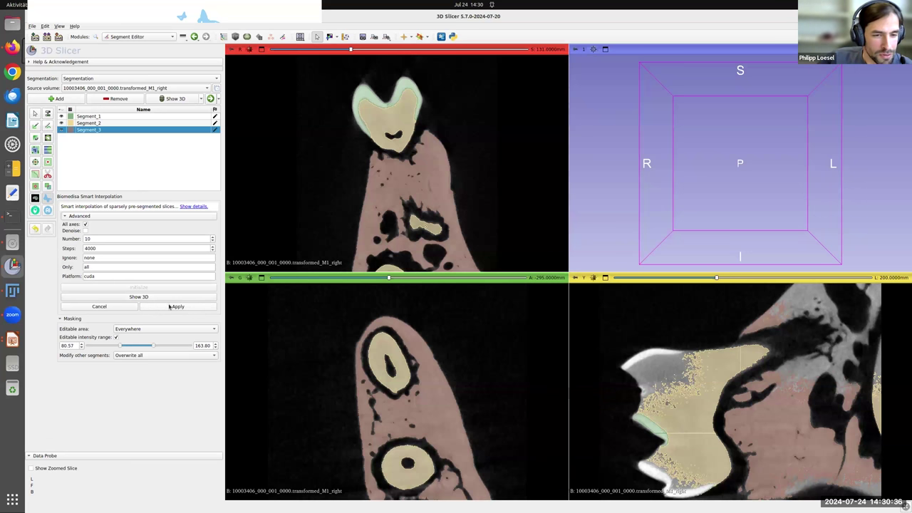
Apply the smart interpolation result to the segmentation and check it on the neighbouring axial slices.
click(176, 306)
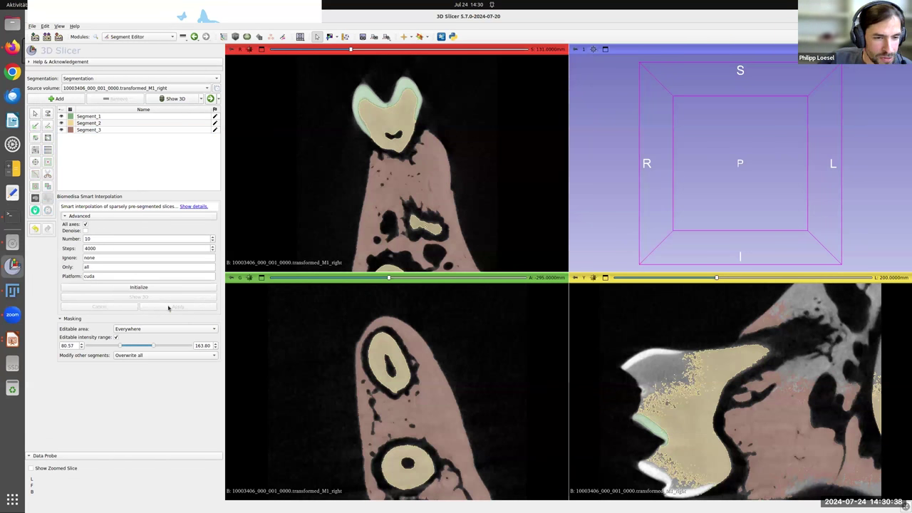
scroll(391, 202, down, 6)
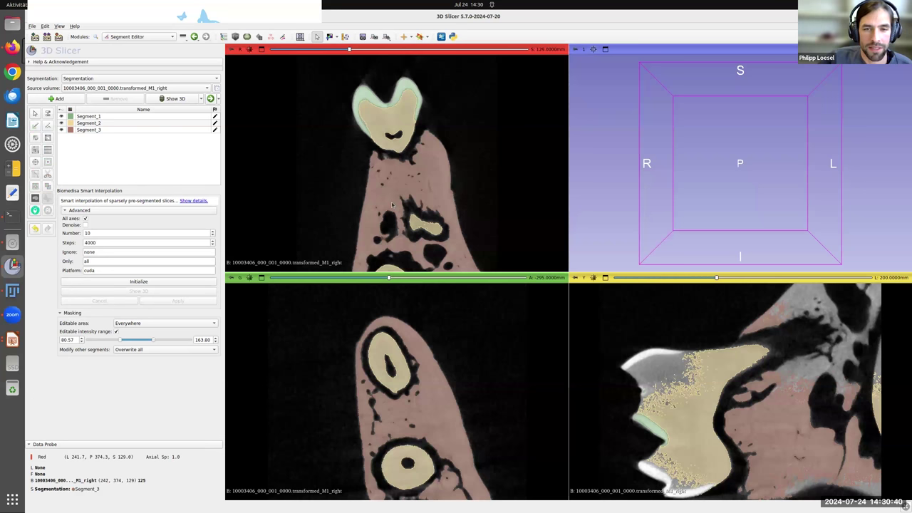
scroll(391, 201, up, 3)
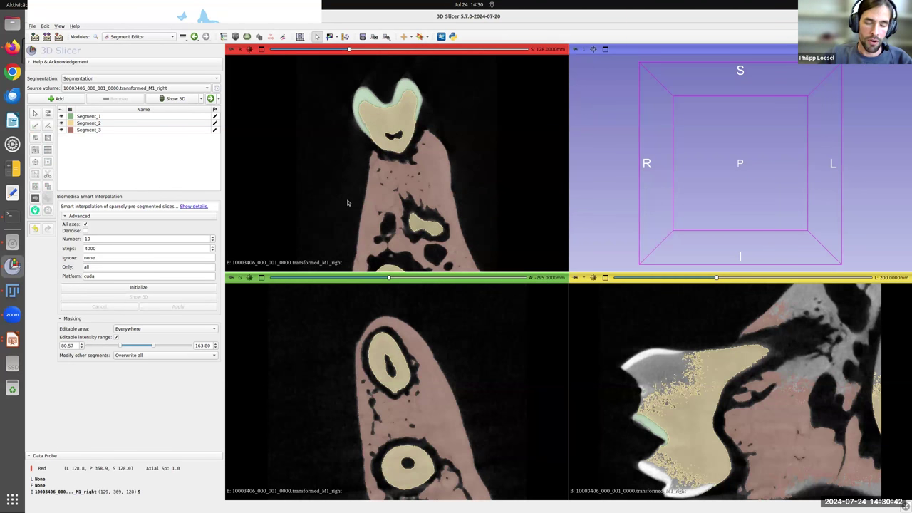
scroll(352, 180, up, 10)
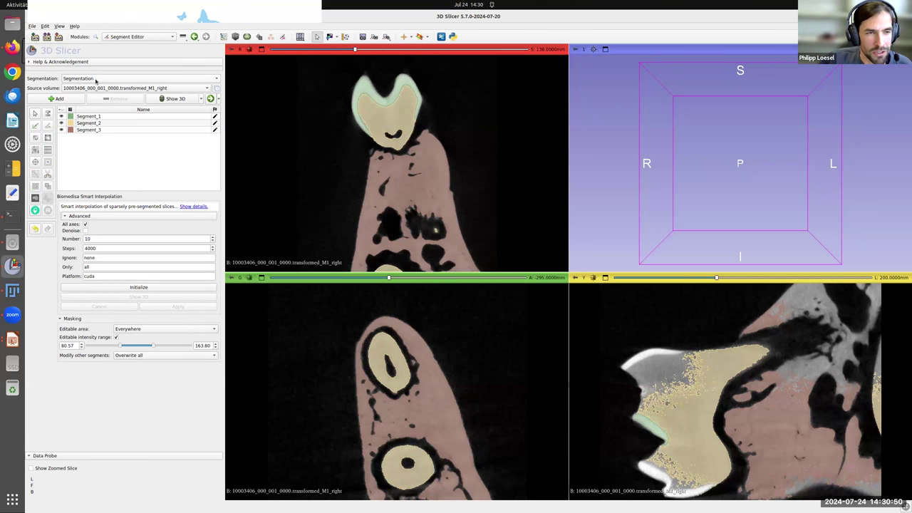
Load the pre-labelled file 10003406_000_001_0000.transformed_M1_right_labels into the scene as a Segmentation.
click(12, 242)
drag(735, 189, 118, 57)
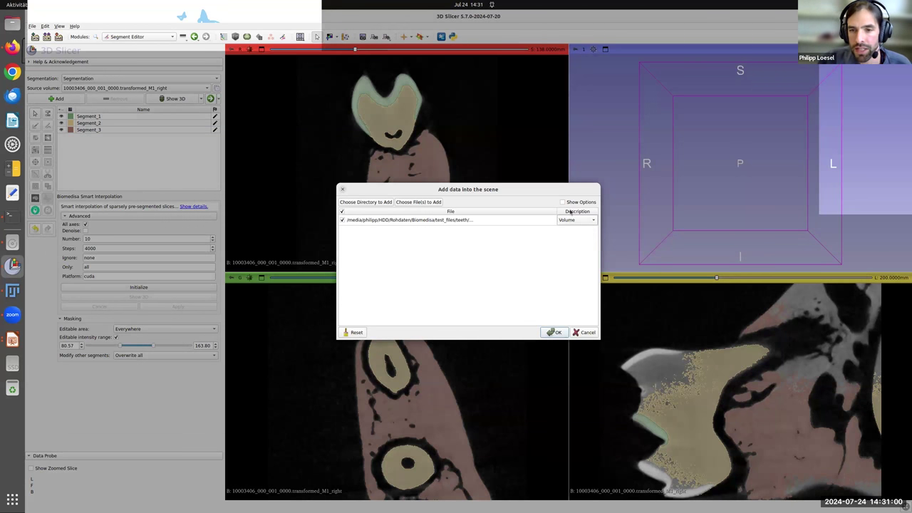
click(579, 220)
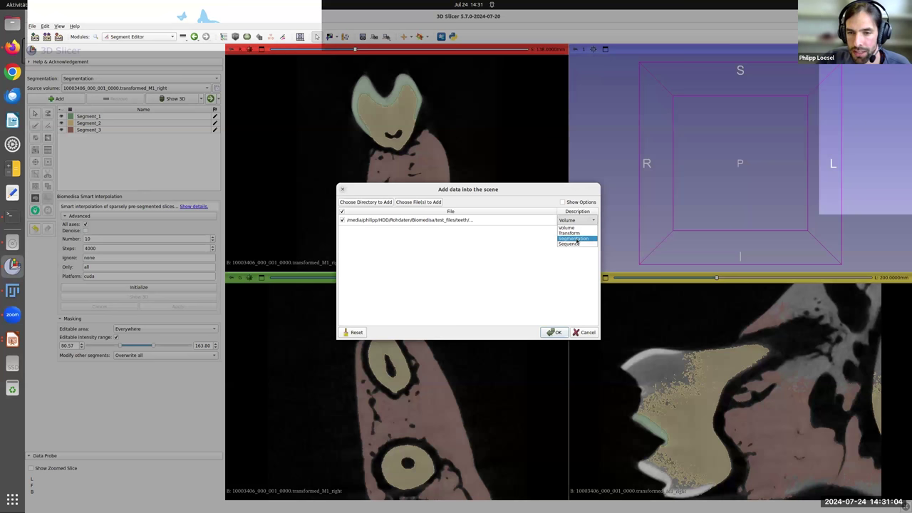
click(577, 240)
click(554, 332)
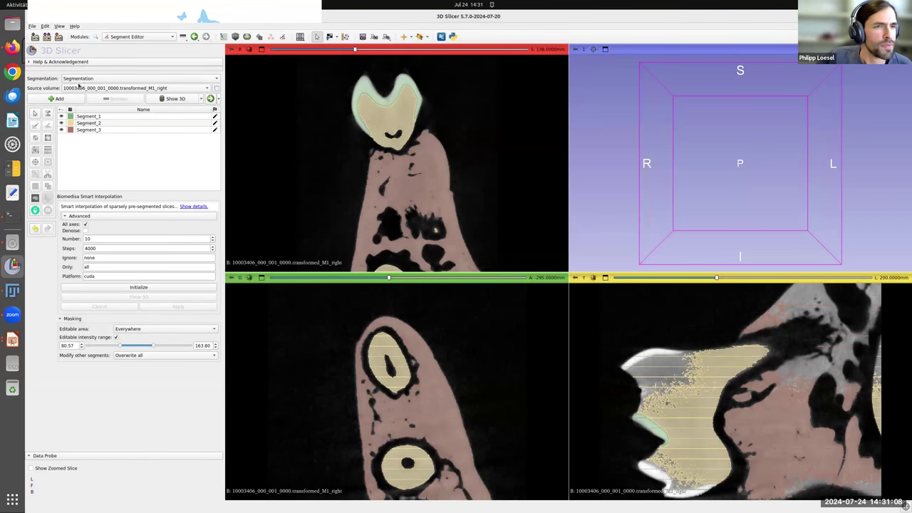
Delete the manually painted segmentation named Segmentation from the scene.
click(84, 79)
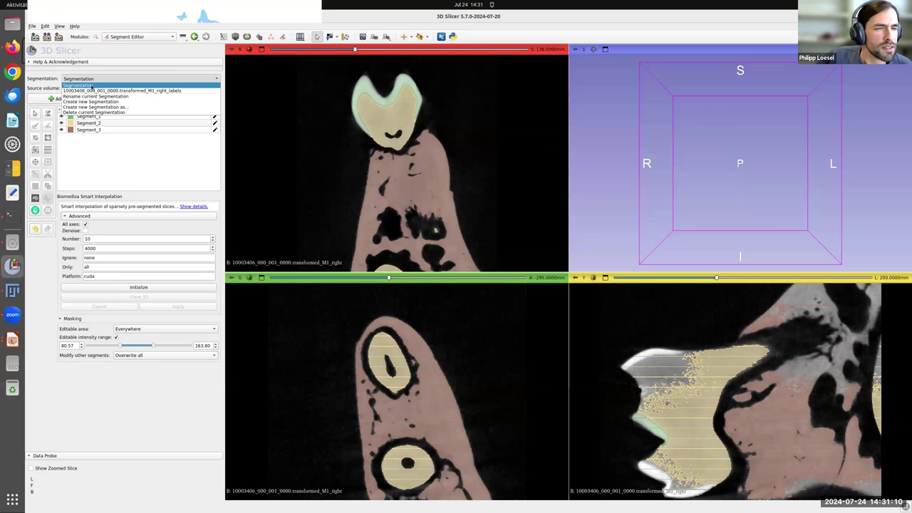
click(94, 85)
click(95, 79)
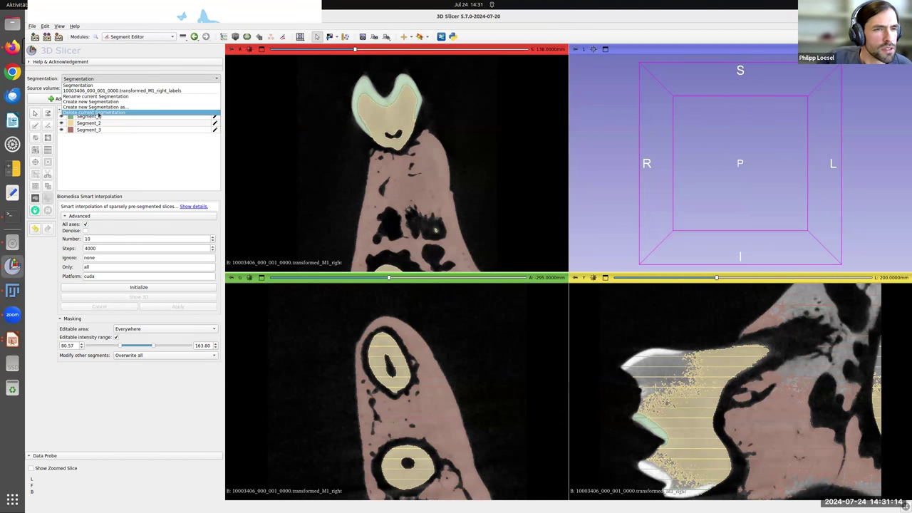
click(98, 114)
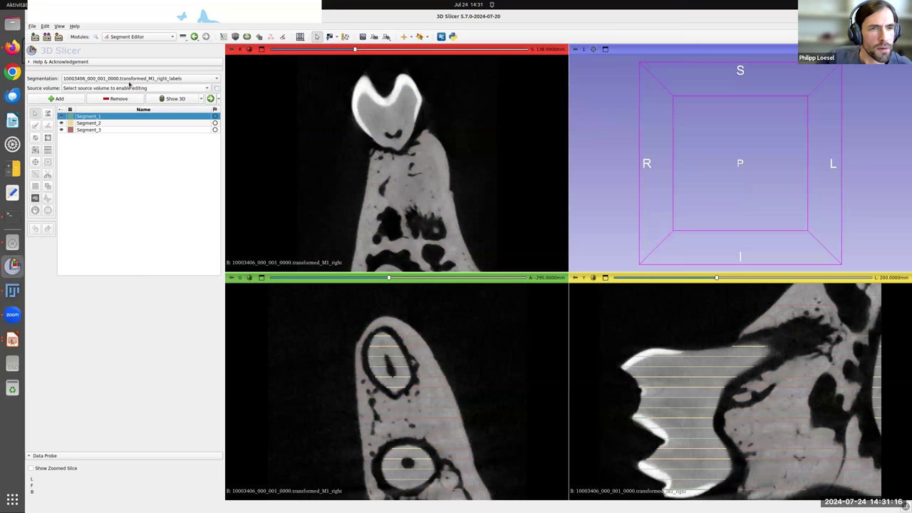
Set 10003406_000_001_0000.transformed_M1_right as the source volume and check the pre-labelled slices in the axial and coronal views.
click(131, 88)
click(131, 110)
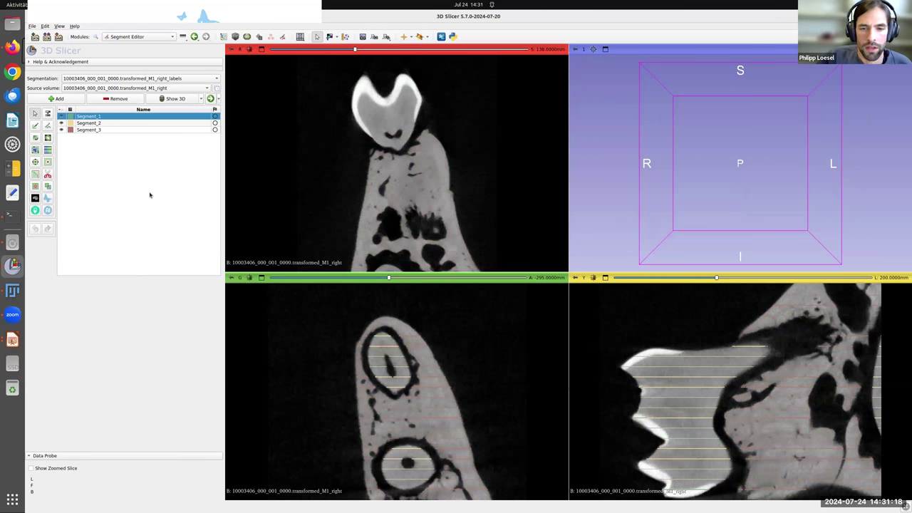
scroll(394, 204, down, 2)
scroll(399, 204, up, 2)
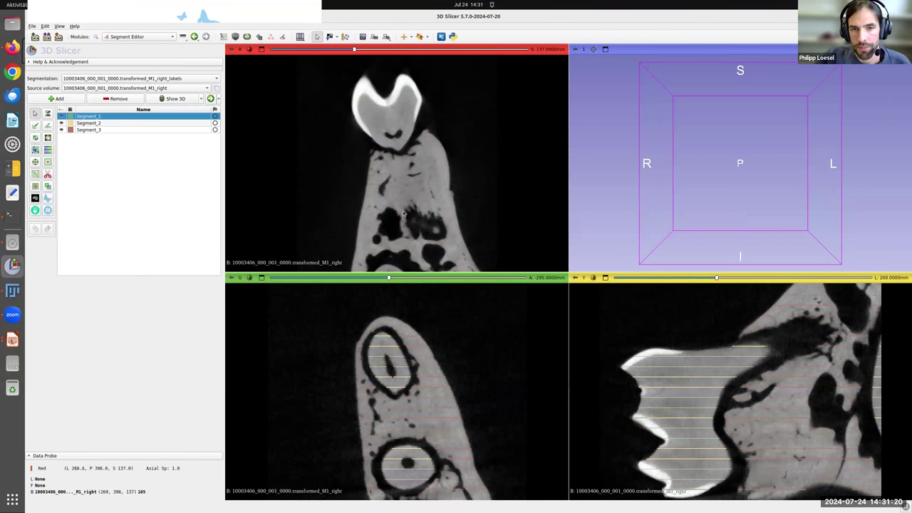
scroll(404, 204, up, 1)
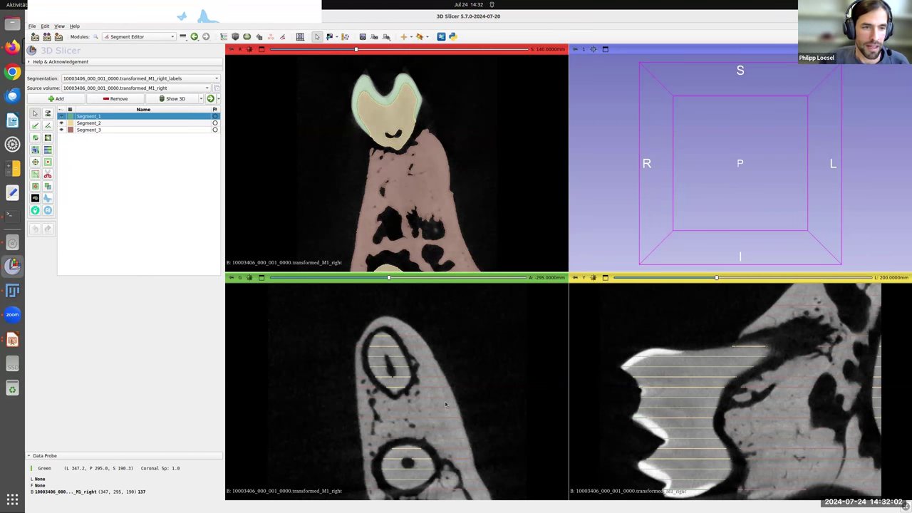
scroll(448, 361, down, 5)
scroll(444, 360, down, 4)
Run Biomedisa Smart Interpolation on the pre-labelled slices, apply the result to the segmentation and check it on a distant axial slice.
click(47, 198)
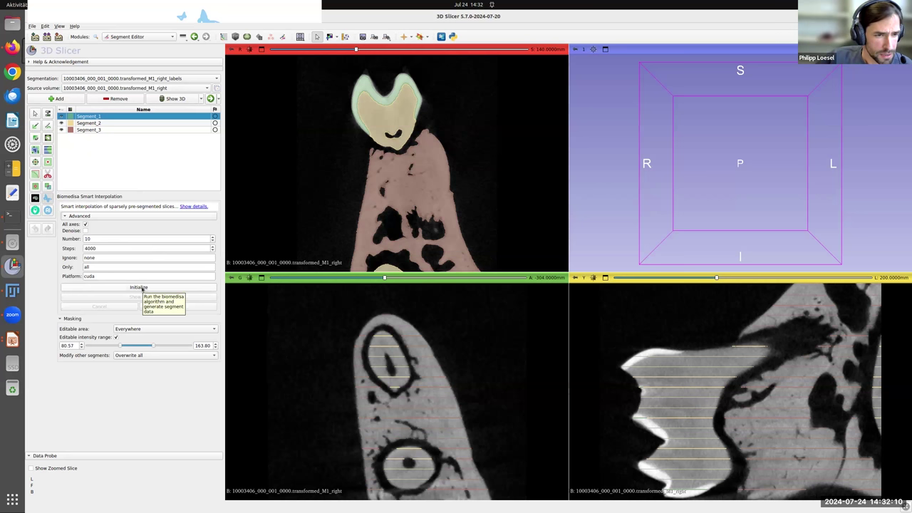
click(141, 287)
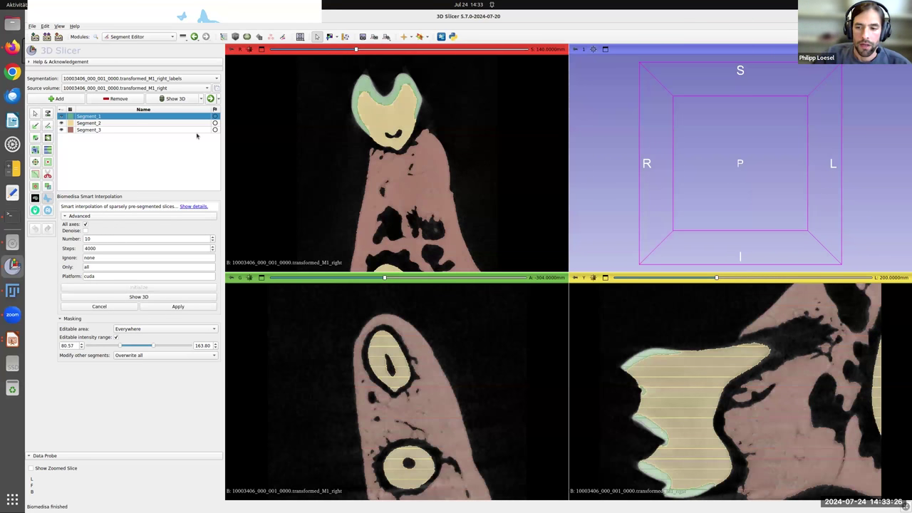
click(177, 306)
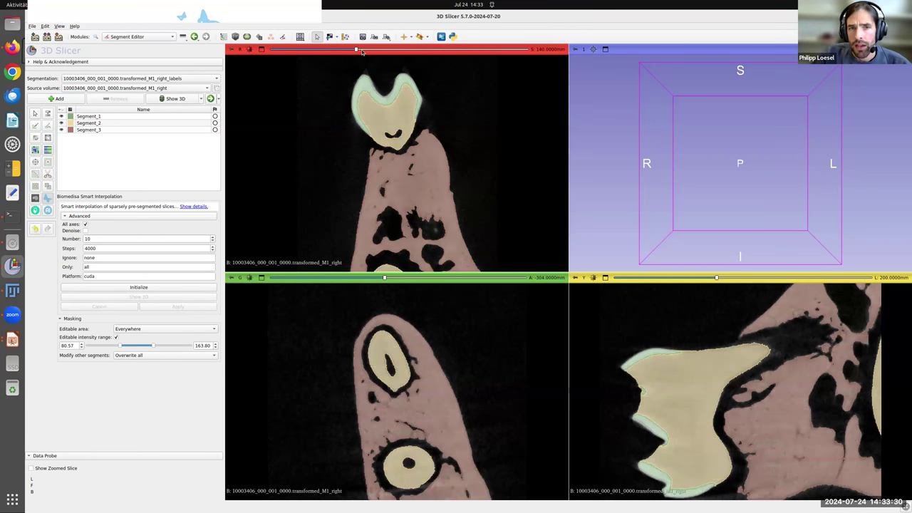
drag(356, 49, 392, 59)
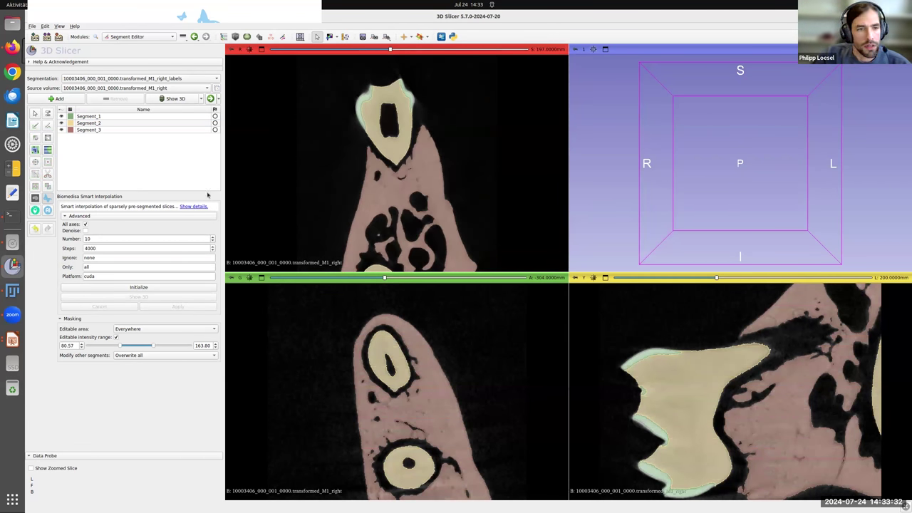
Show the three segments in 3D, centre the 3D view on them and inspect the tooth from the side.
click(177, 99)
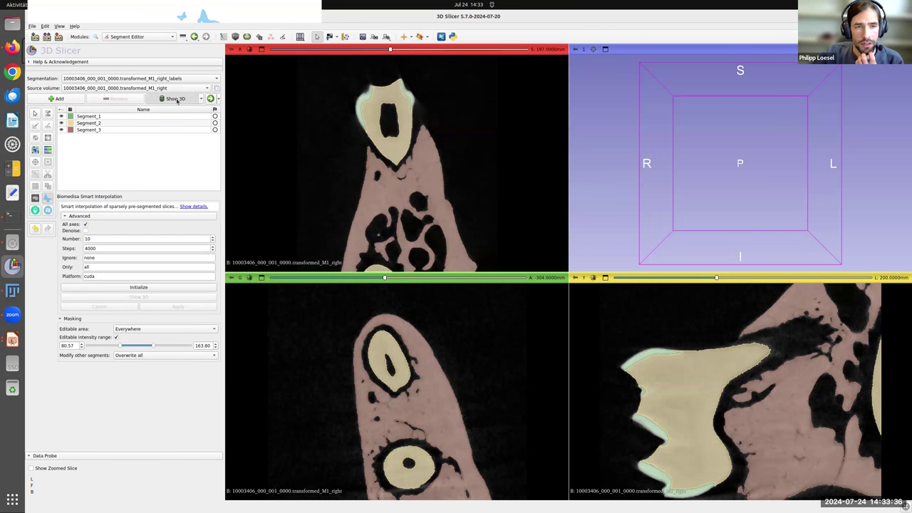
click(593, 48)
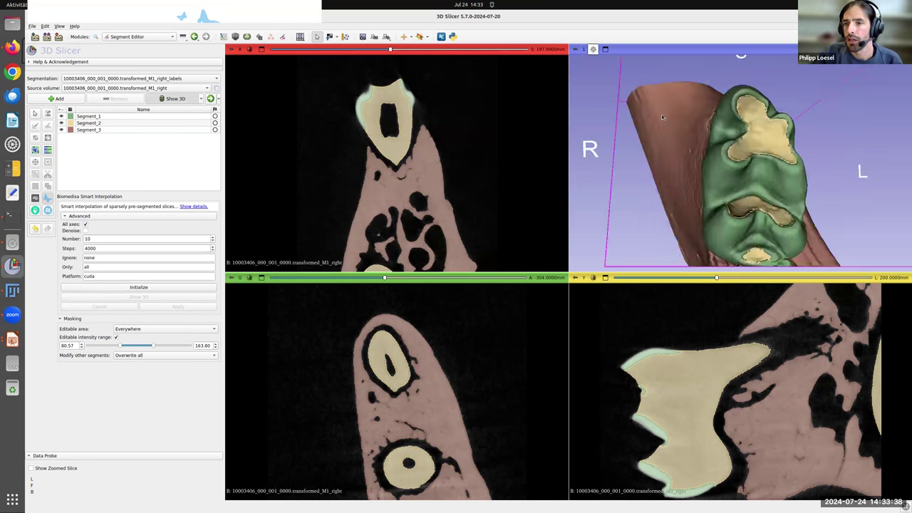
mouse_move(706, 168)
mouse_down()
mouse_move(749, 166)
mouse_move(728, 204)
mouse_move(718, 161)
mouse_up()
scroll(738, 168, up, 5)
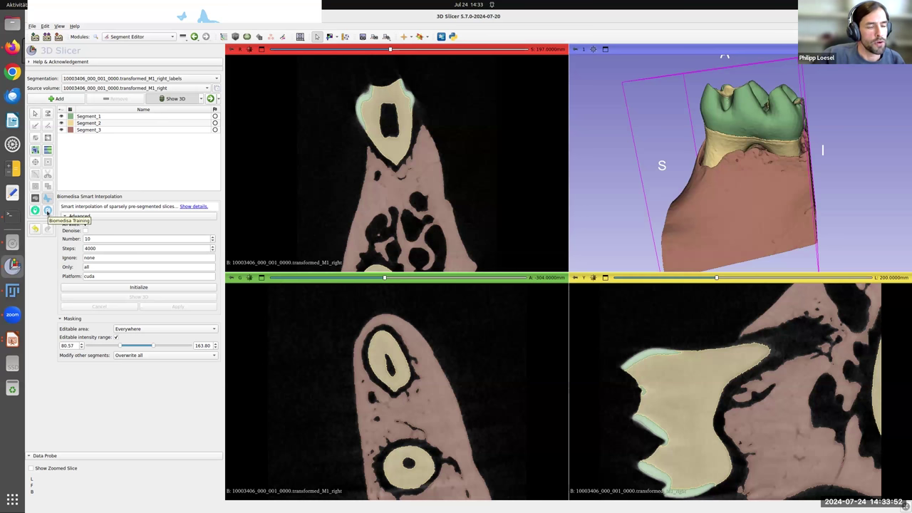
Start Biomedisa Training and set its model file to teeth_training_images-1.h5 in the Downloads folder.
click(48, 212)
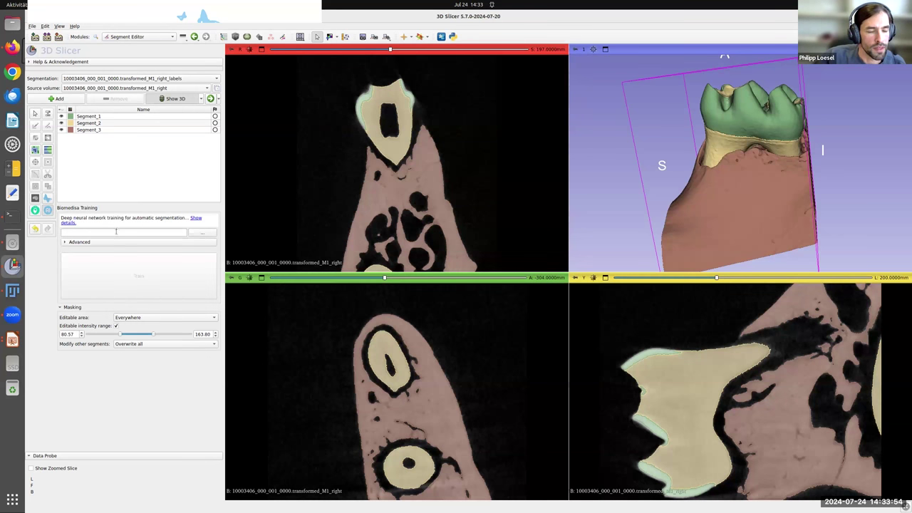
click(200, 232)
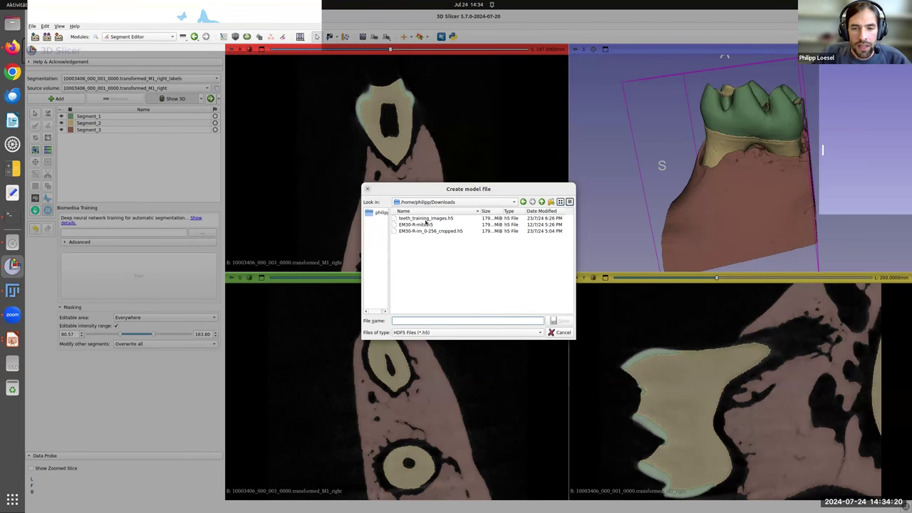
click(432, 218)
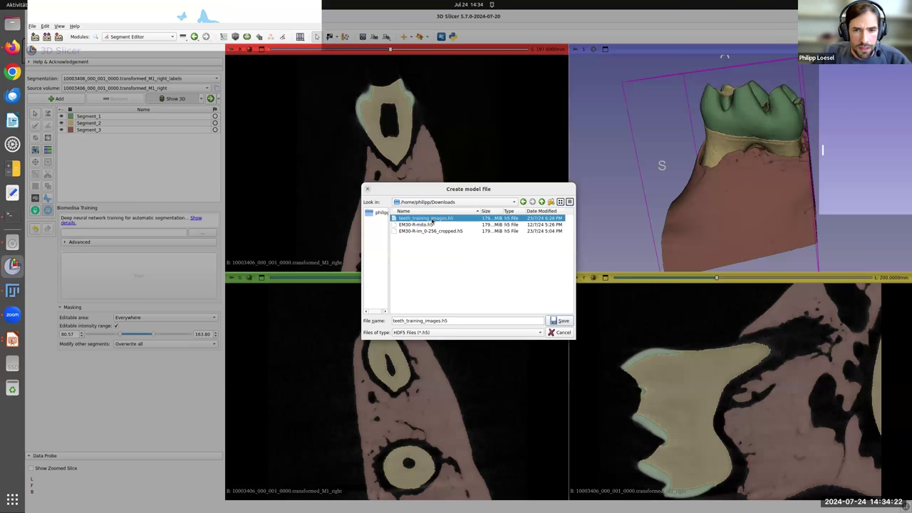
click(442, 322)
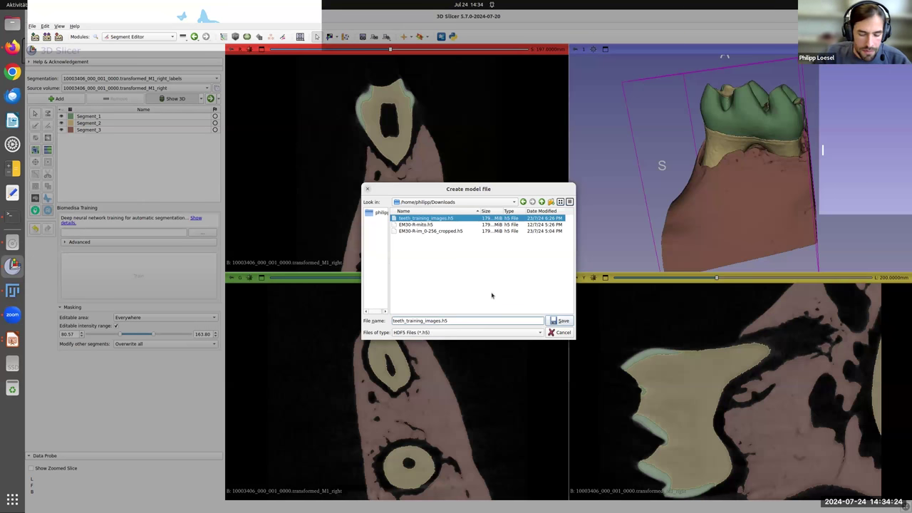
text(-1)
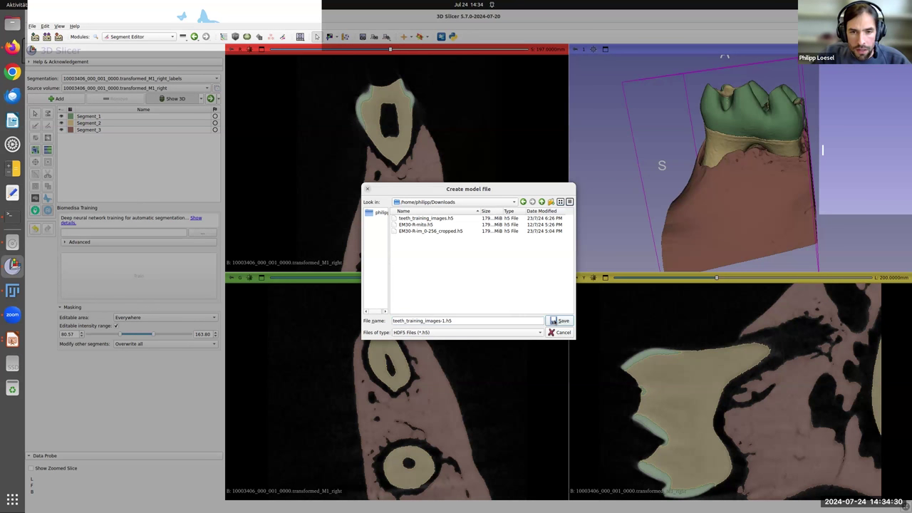
click(555, 321)
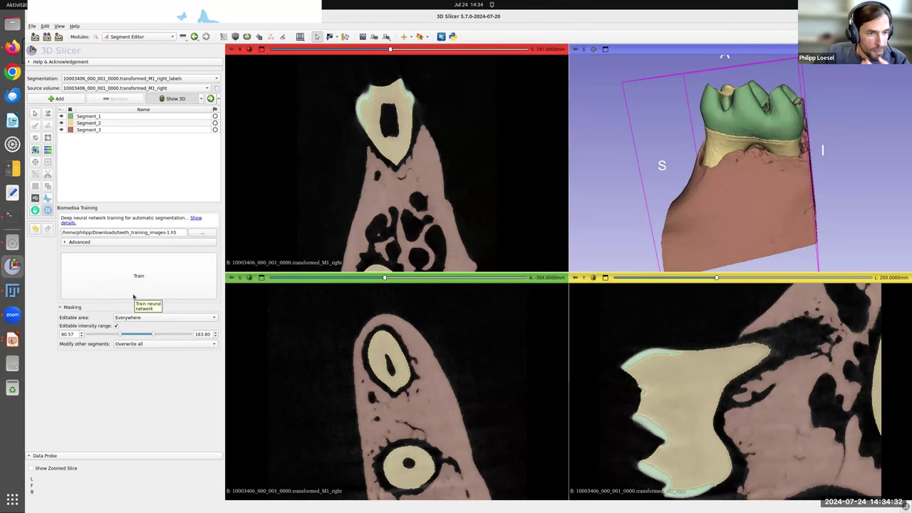
Show the advanced training settings with the effect's instructions and enable Scaling, keeping 256 for the X, Y and Z scales.
click(152, 242)
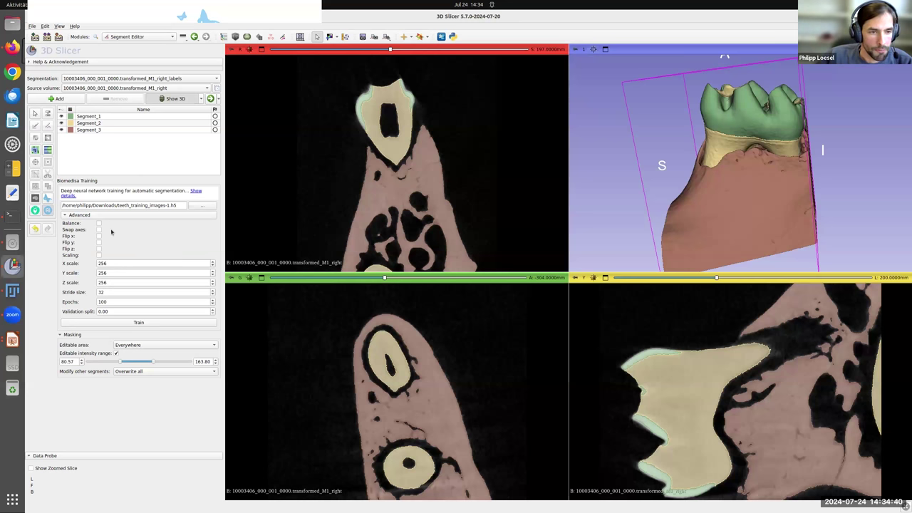
click(197, 191)
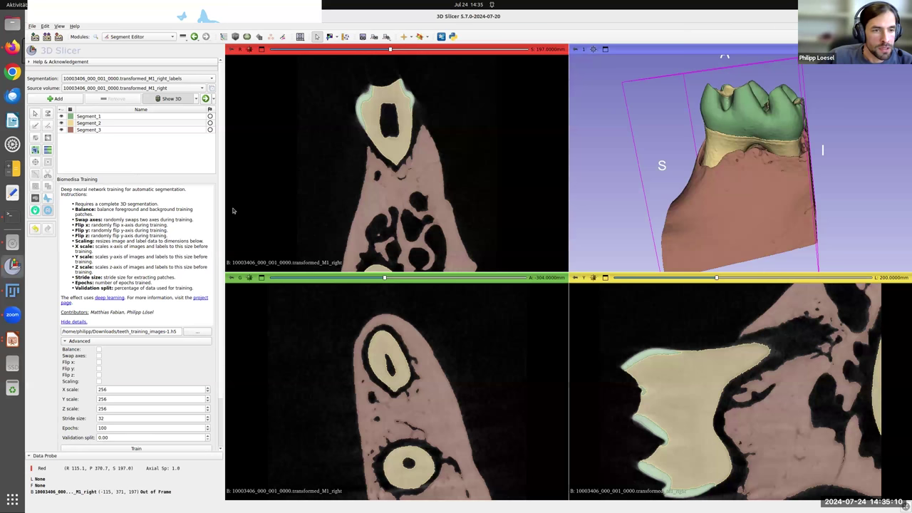
scroll(82, 373, down, 1)
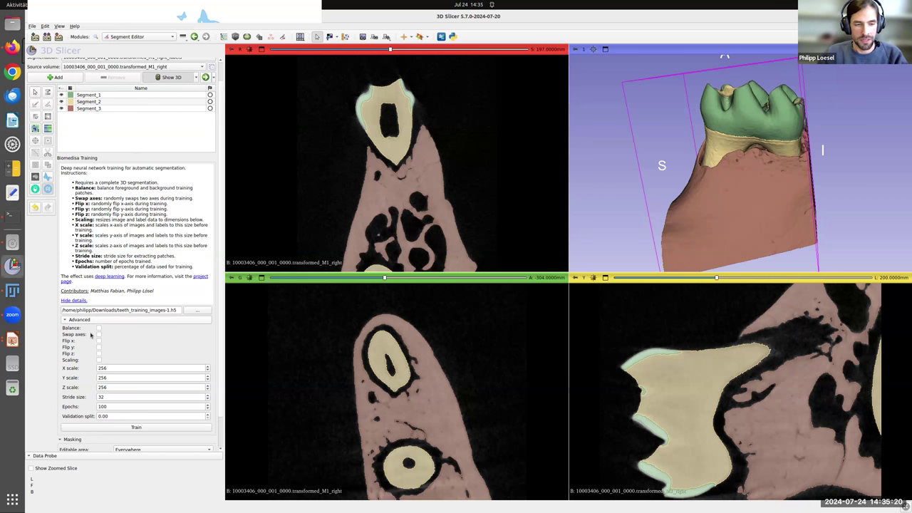
click(99, 360)
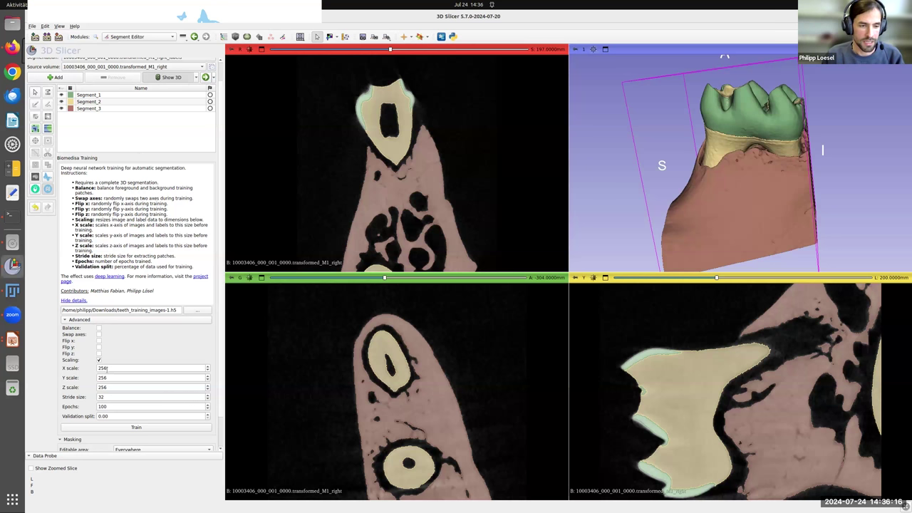
key(BackSpace)
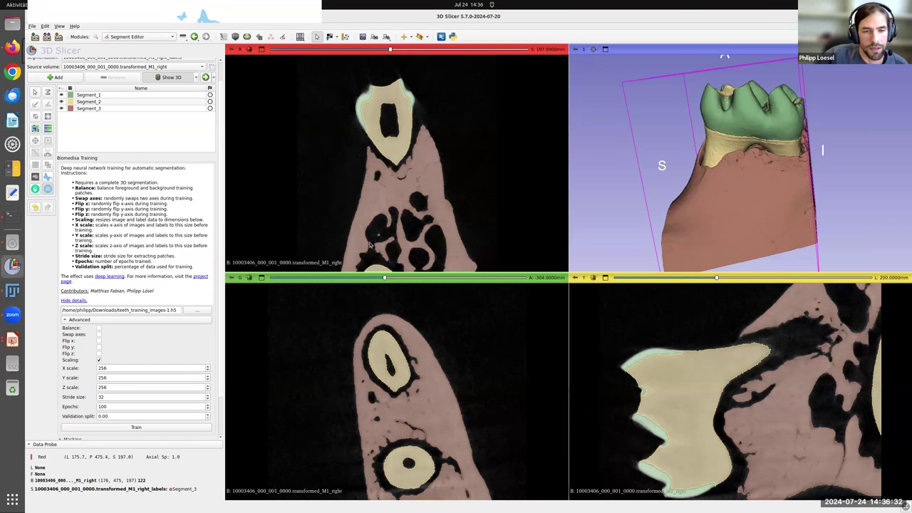
Enable flipping along the x-axis only and set the number of training epochs to 30.
click(100, 341)
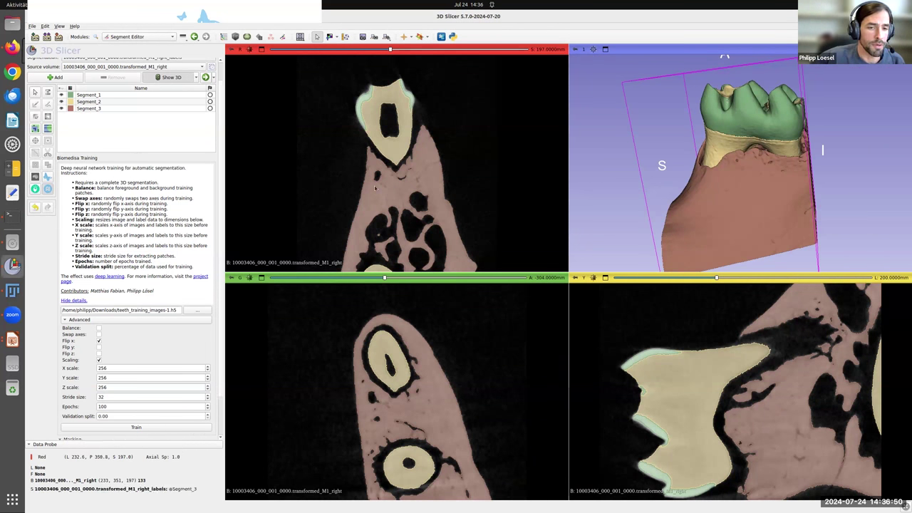
click(99, 347)
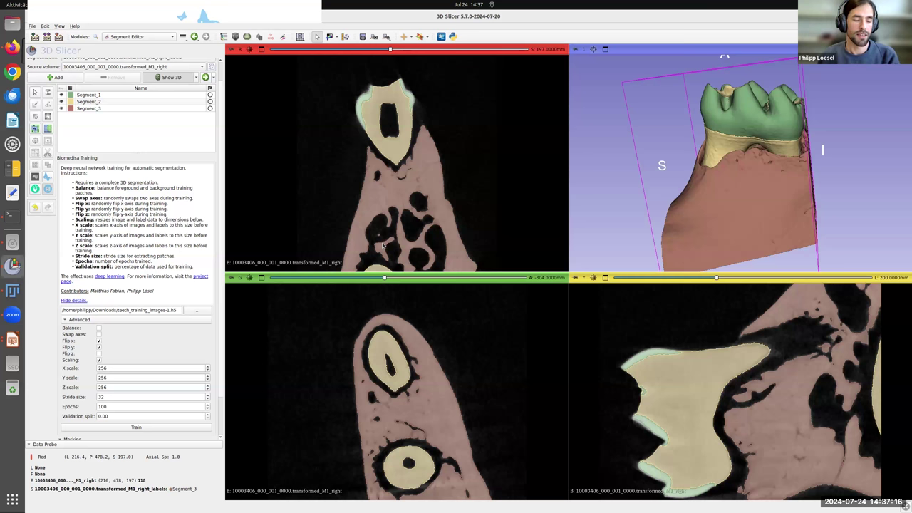
click(99, 347)
scroll(142, 355, down, 1)
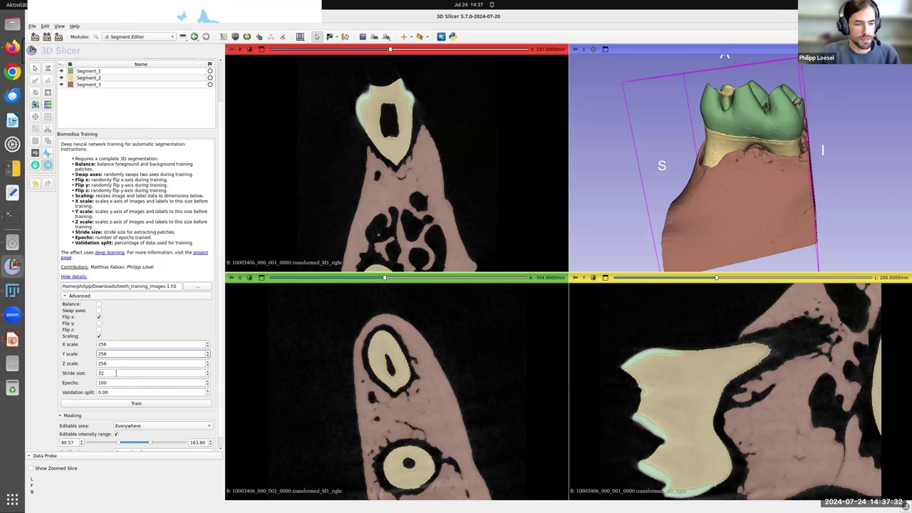
drag(108, 384, 94, 384)
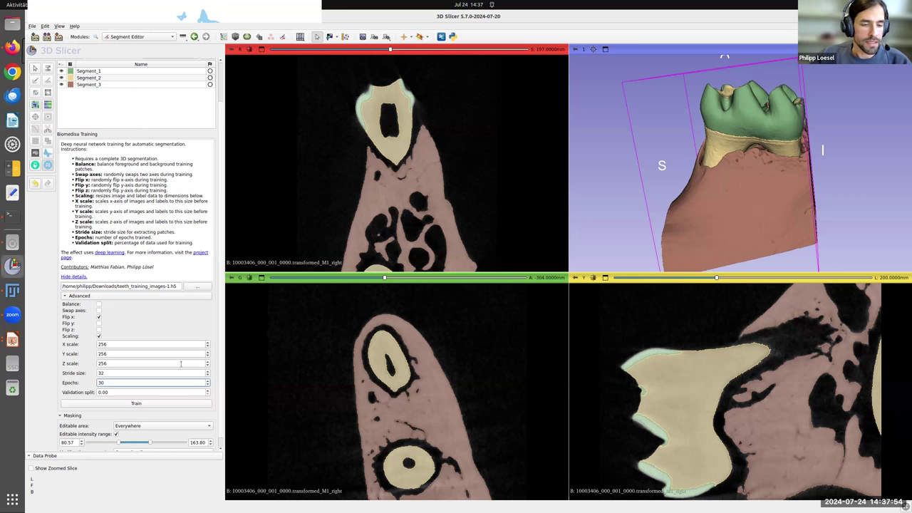
Export the segments to the Downloads folder as an NRRD file.
scroll(180, 363, up, 2)
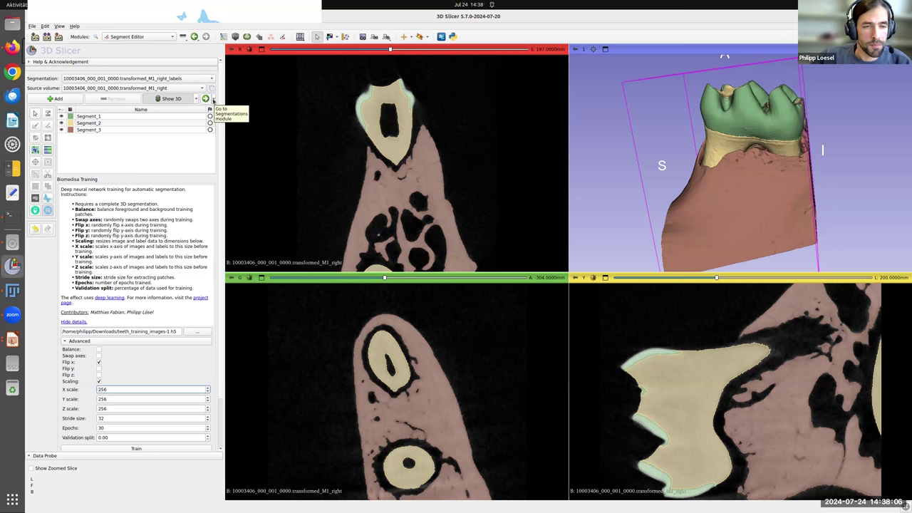
click(213, 100)
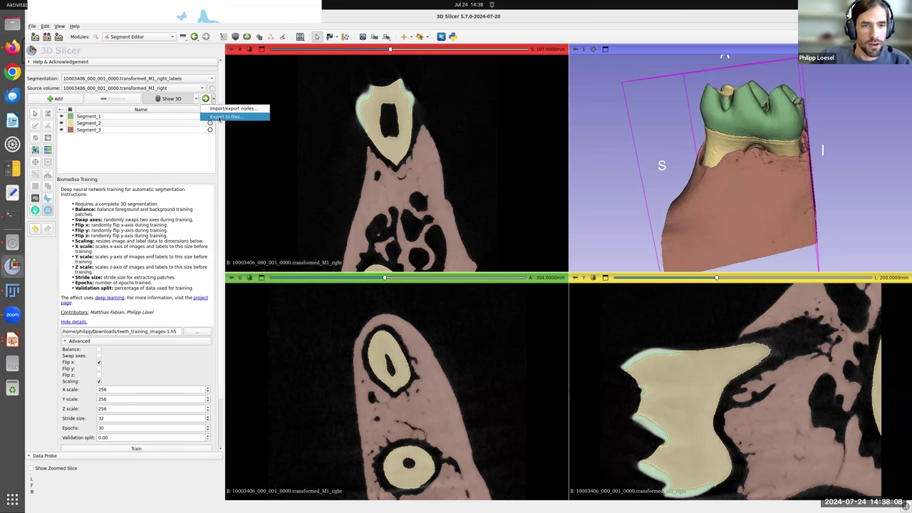
click(219, 118)
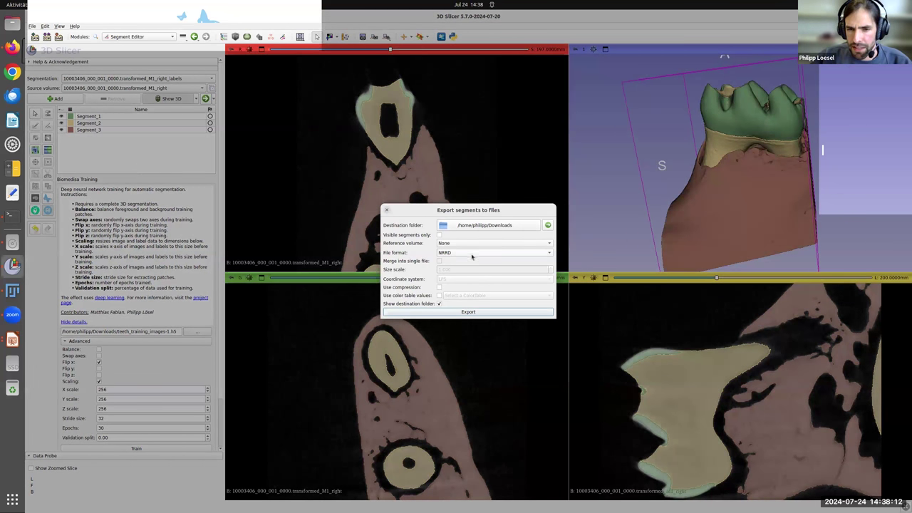
click(459, 312)
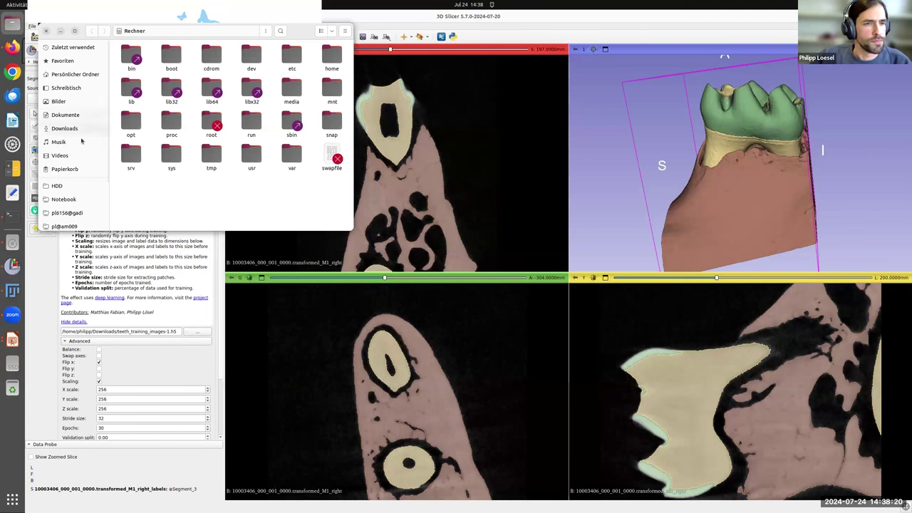
Locate the exported 10003406_000_001_0000.transformed_M1_right_labels.nrrd in the Downloads folder of the file manager.
click(63, 129)
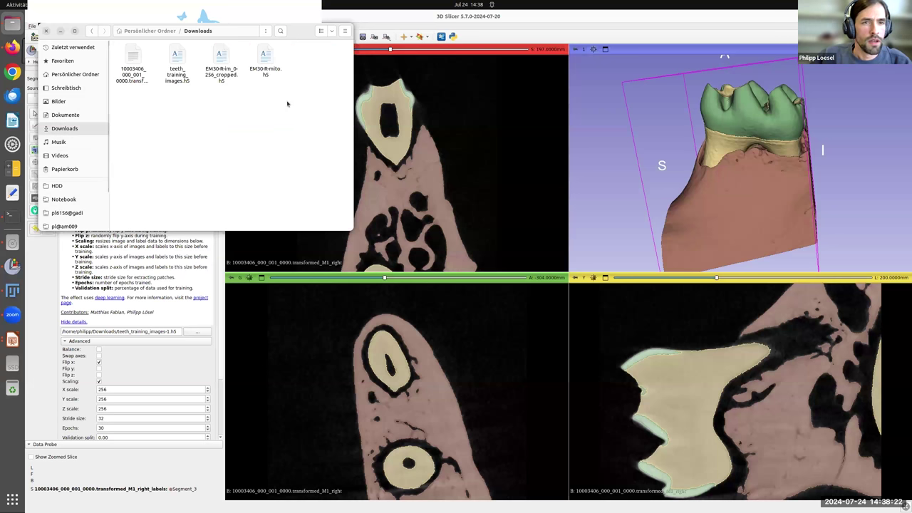
click(133, 79)
drag(306, 32, 309, 99)
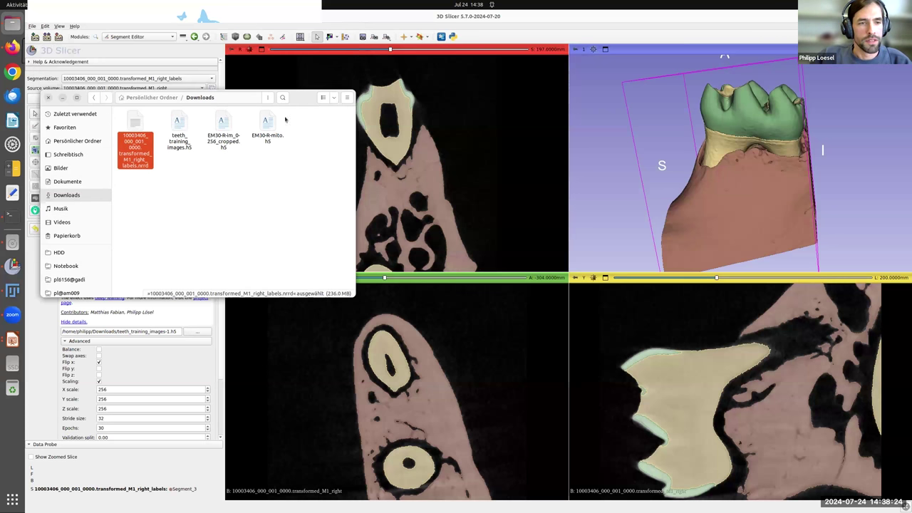
Switch to the Biomedisa web app and browse the 1st Project's 10003407 M1_left data in the slice viewer.
click(13, 47)
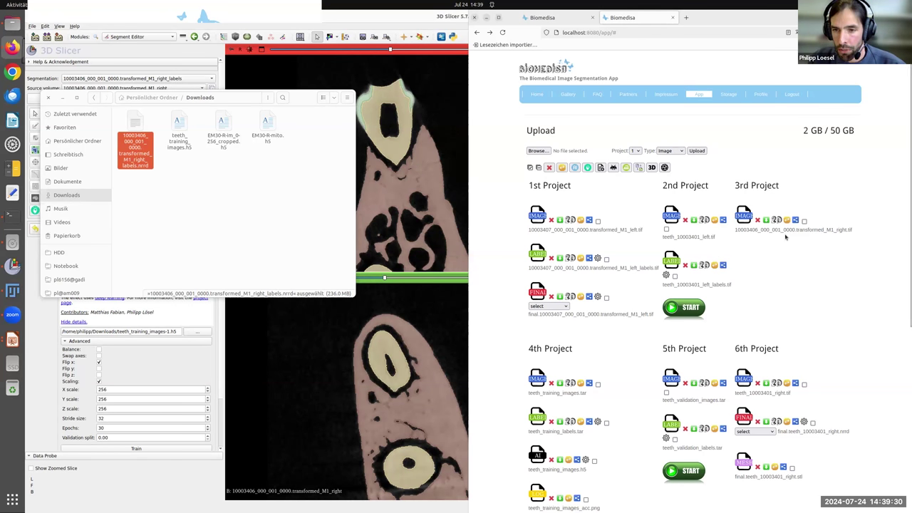
click(570, 258)
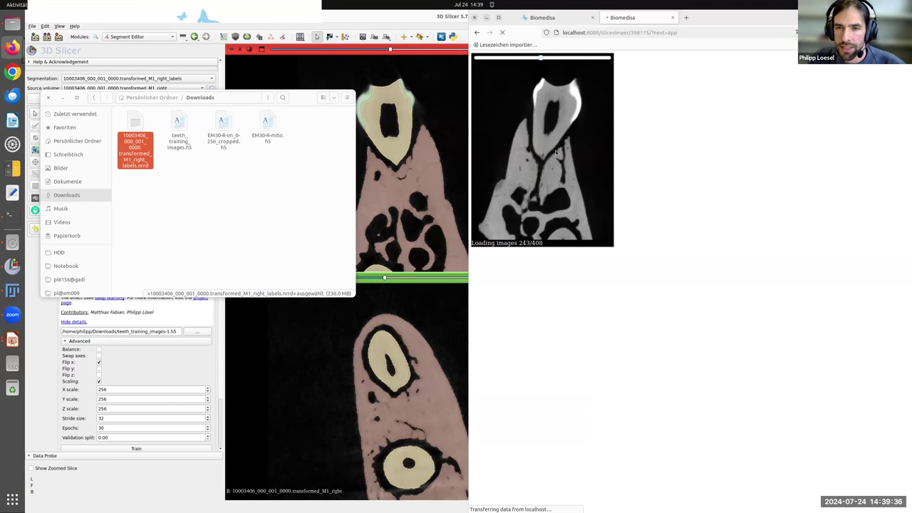
scroll(555, 159, down, 5)
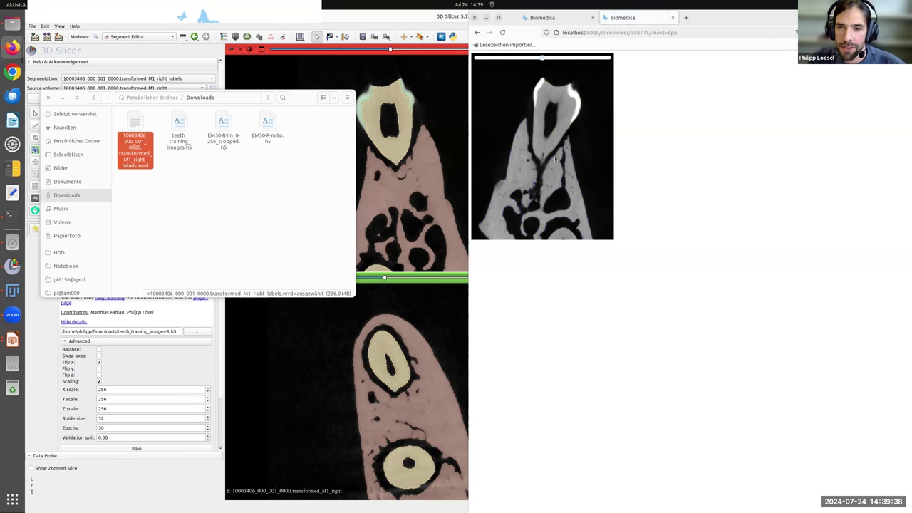
scroll(555, 159, down, 8)
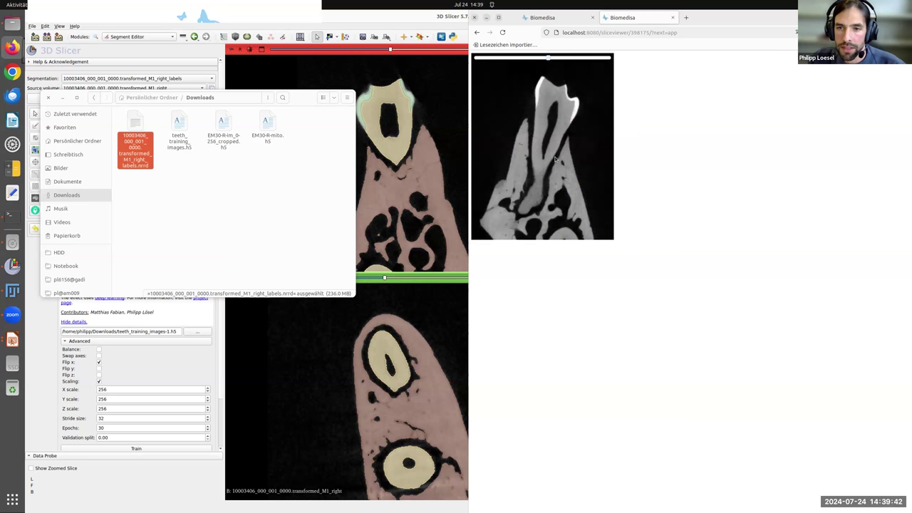
Check the 1st Project's final segmentation result in the slice viewer and start the segmentation of the 2nd Project.
click(488, 33)
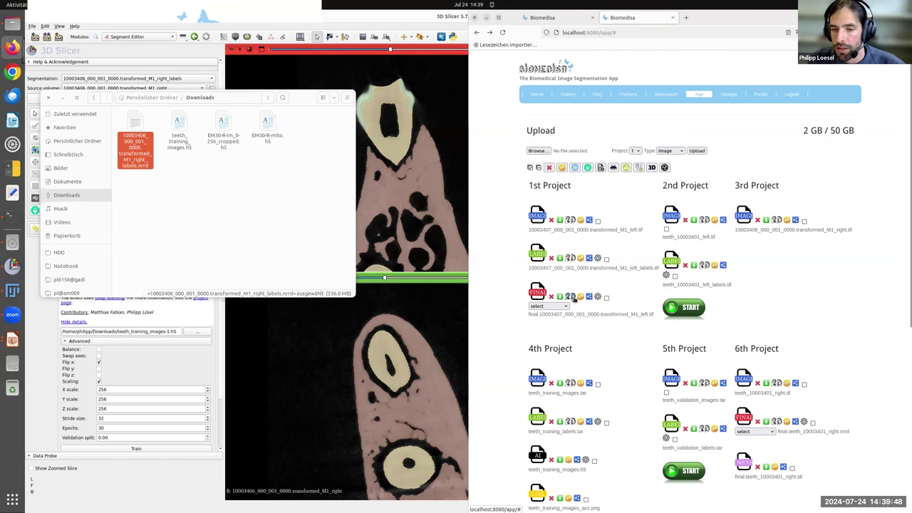
click(571, 296)
key(alt+Left)
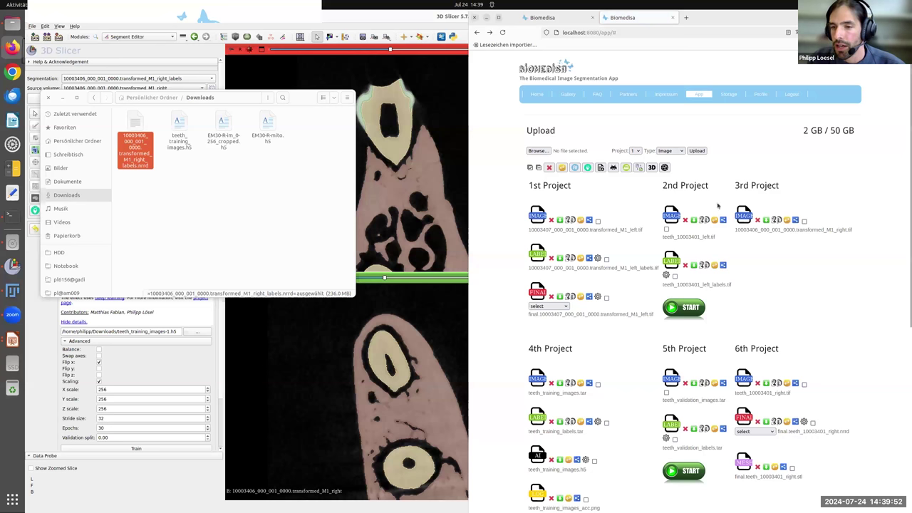
click(684, 307)
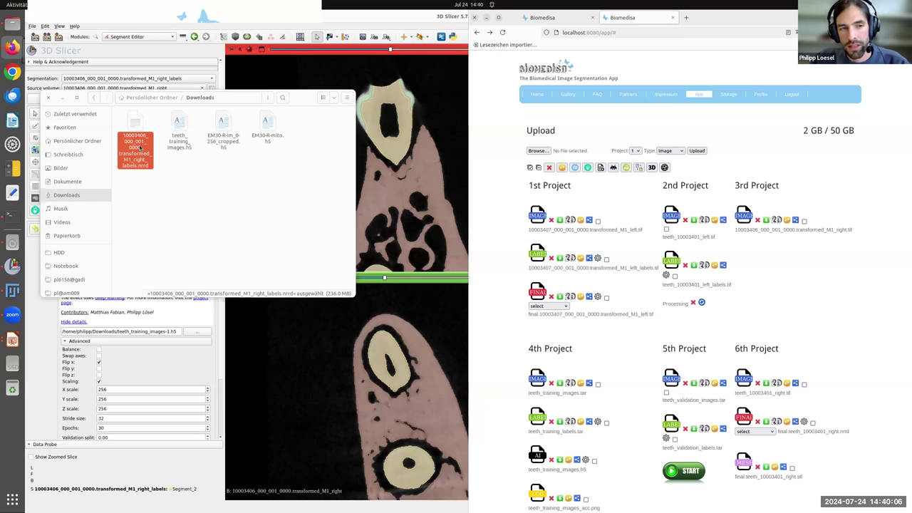
Upload the exported 10003406_000_001_0000.transformed_M1_right_labels.nrrd from the Downloads folder to project 3 with type Label.
drag(140, 148, 579, 152)
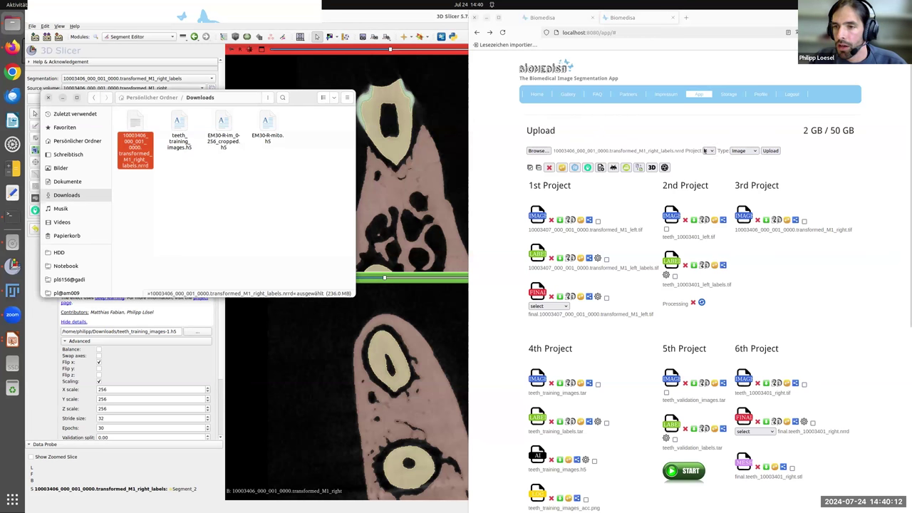
click(708, 150)
click(709, 176)
click(753, 151)
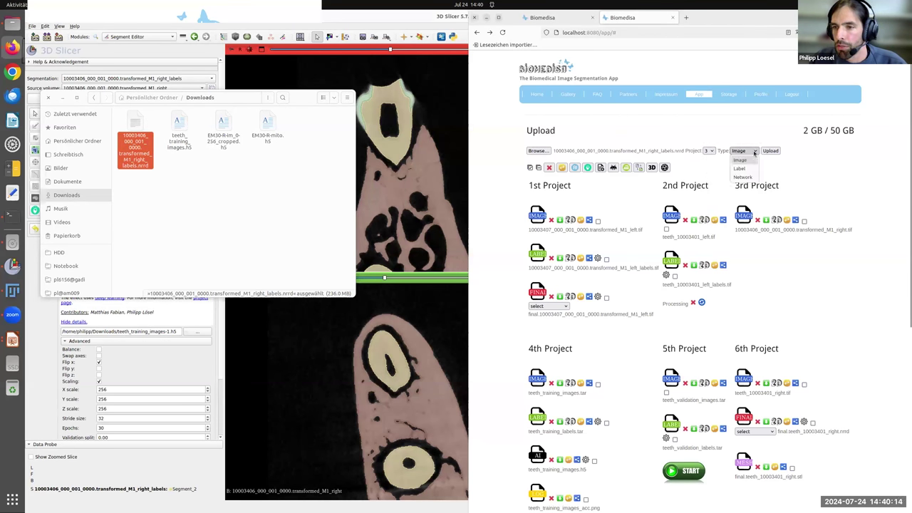
click(739, 168)
click(770, 150)
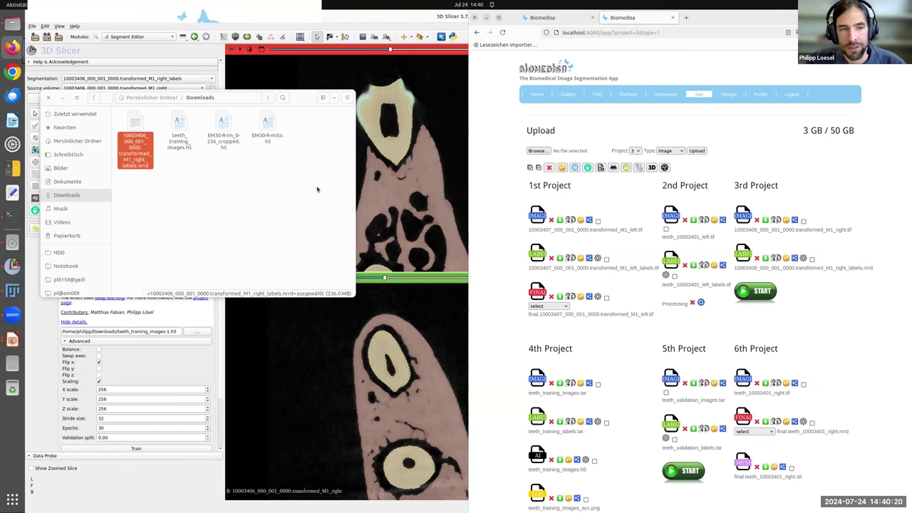
click(538, 151)
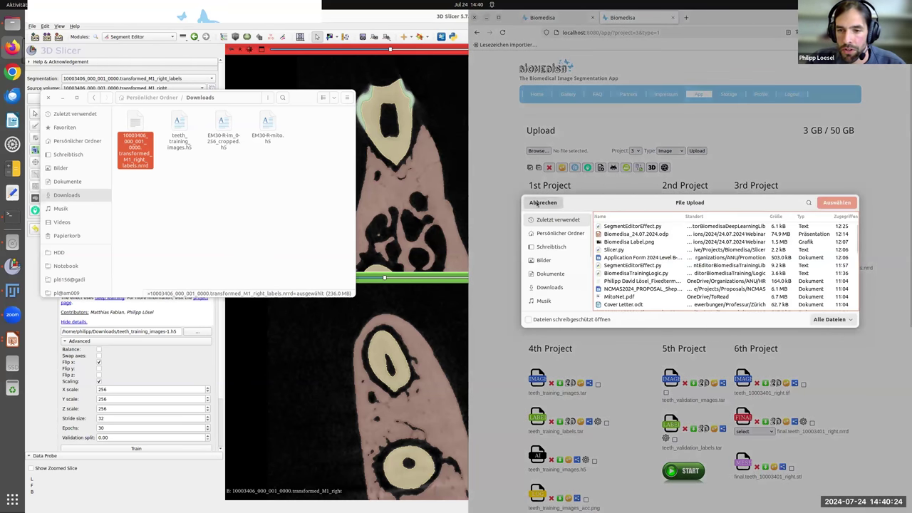
click(542, 202)
drag(134, 147, 572, 151)
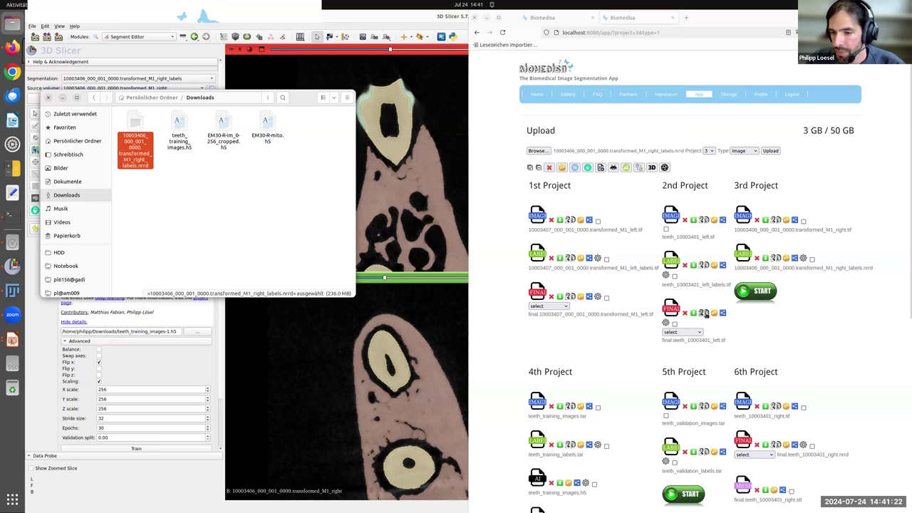
Enable validation data in the settings of the 3rd Project's label file, save the changes and return to the project overview.
click(803, 258)
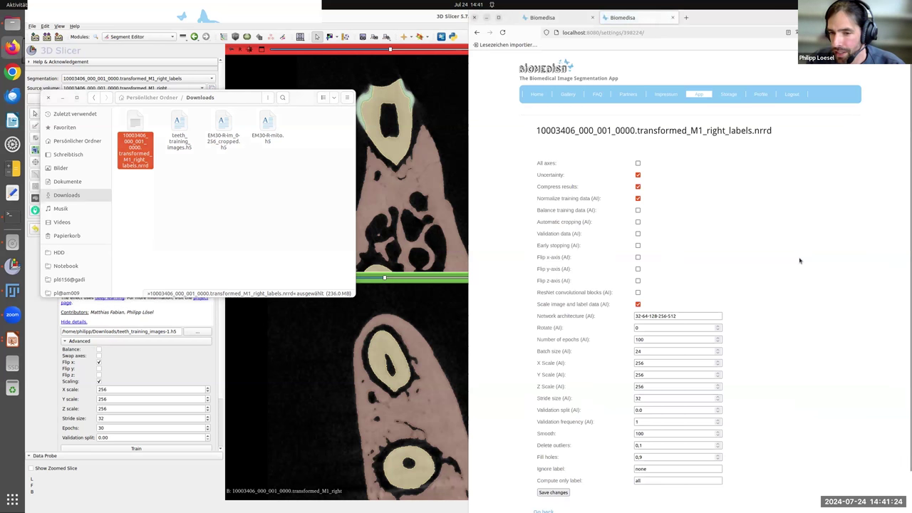
click(638, 234)
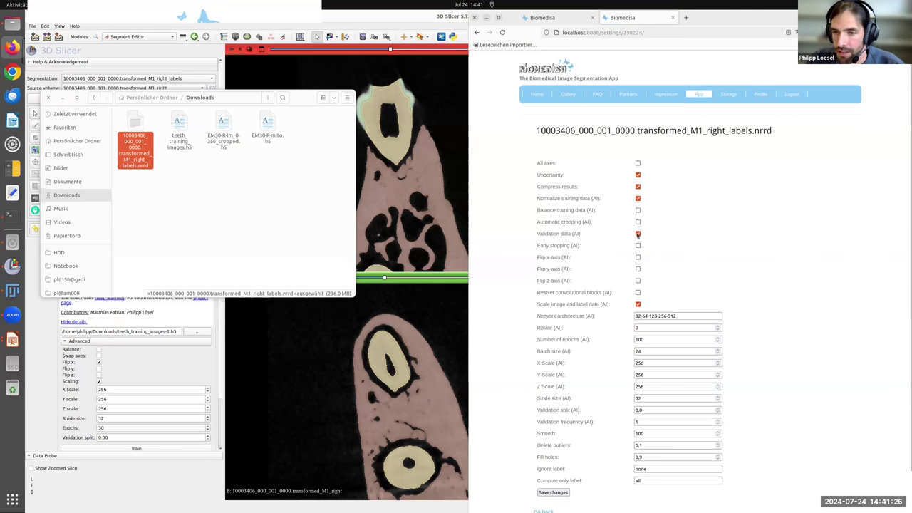
click(553, 492)
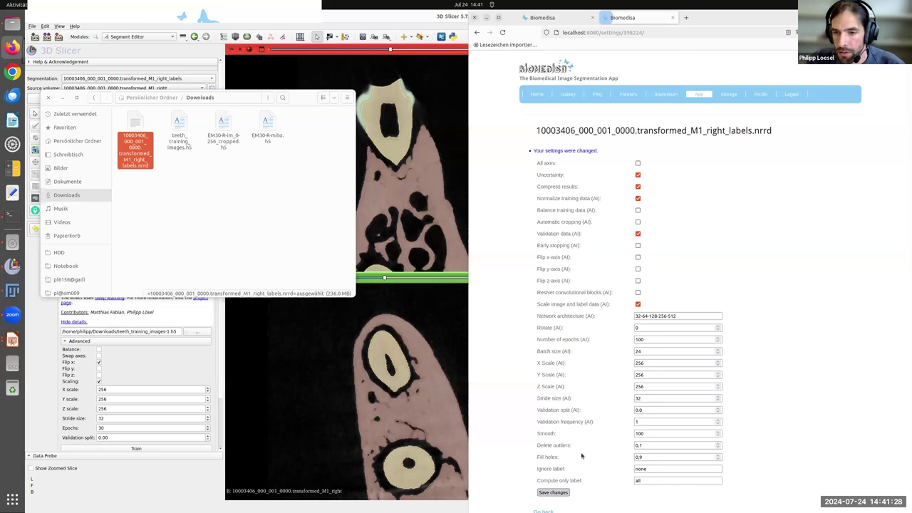
scroll(586, 449, down, 2)
click(543, 469)
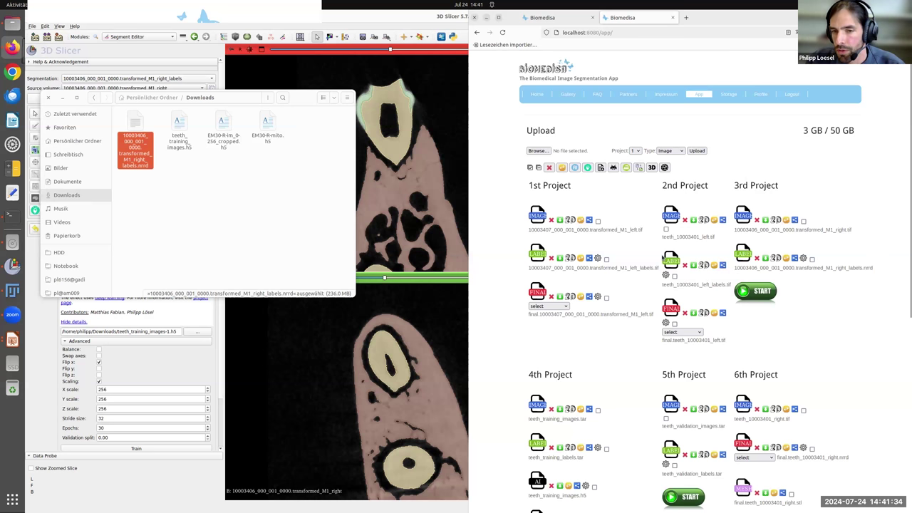
In the settings of final.teeth_10003401_left.tif, enable x-axis flipping, set the number of epochs to 30, save and return to the projects.
click(665, 323)
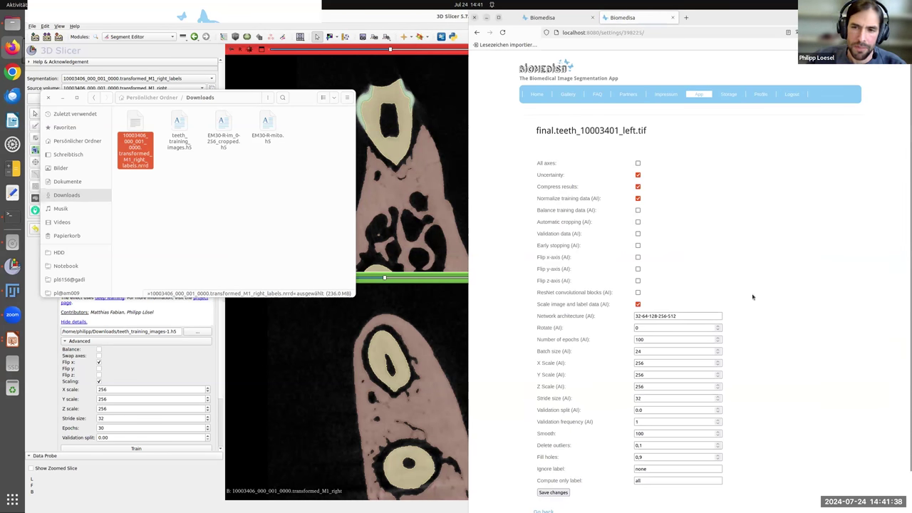
scroll(760, 240, down, 1)
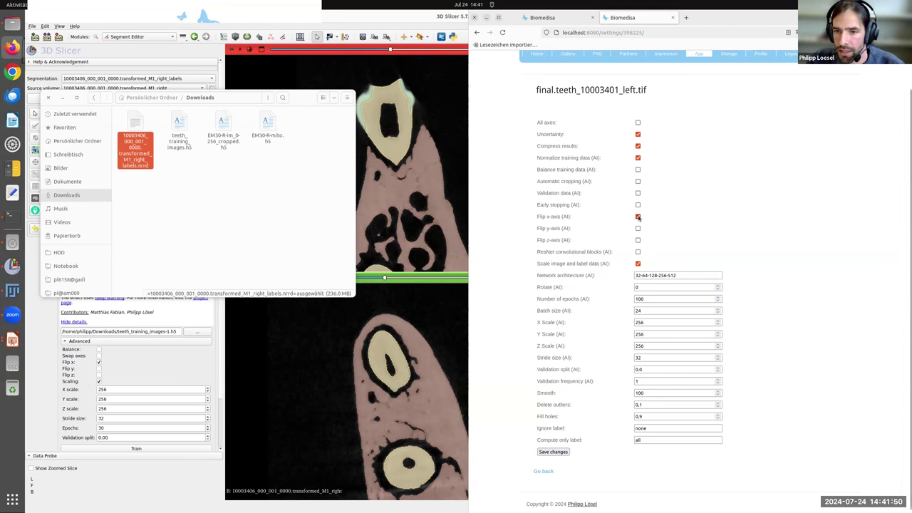
double_click(639, 299)
text(30)
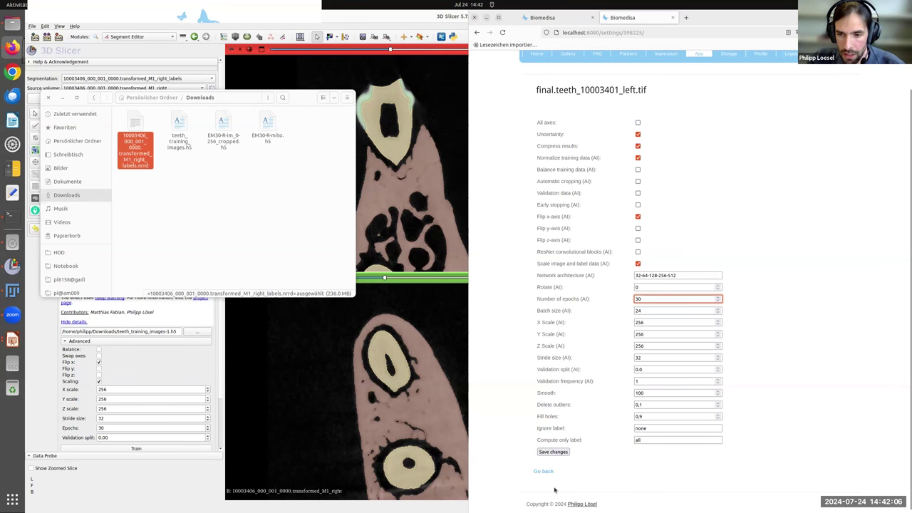
click(553, 452)
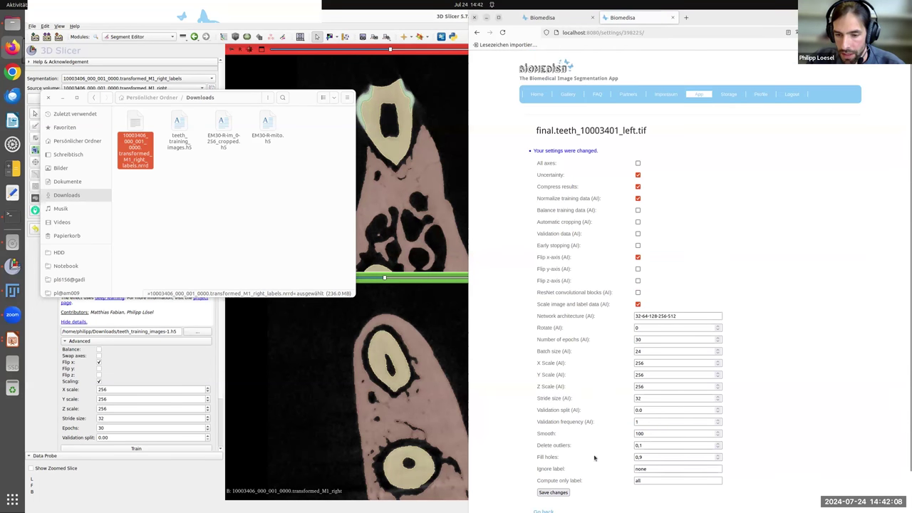
scroll(554, 501, down, 1)
click(545, 470)
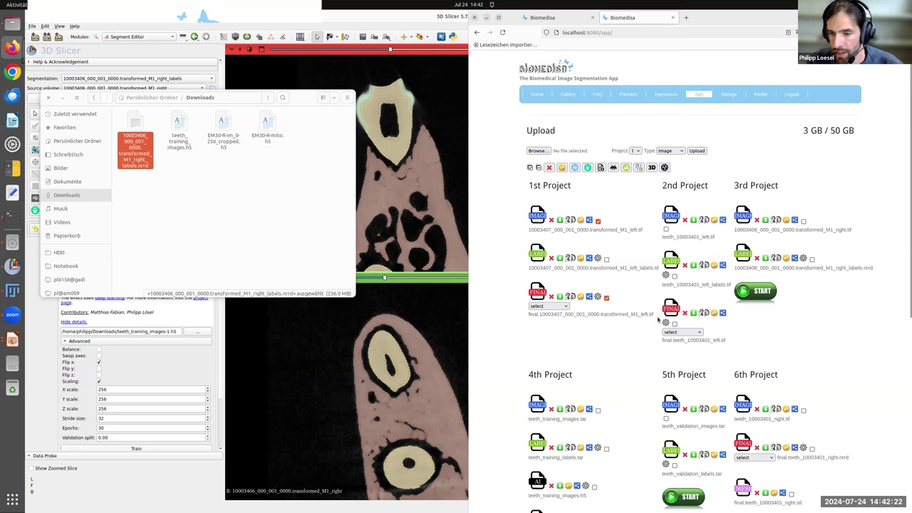
Mark the image and final result of the 1st and 2nd Projects and the image and labels of the 3rd Project.
click(667, 228)
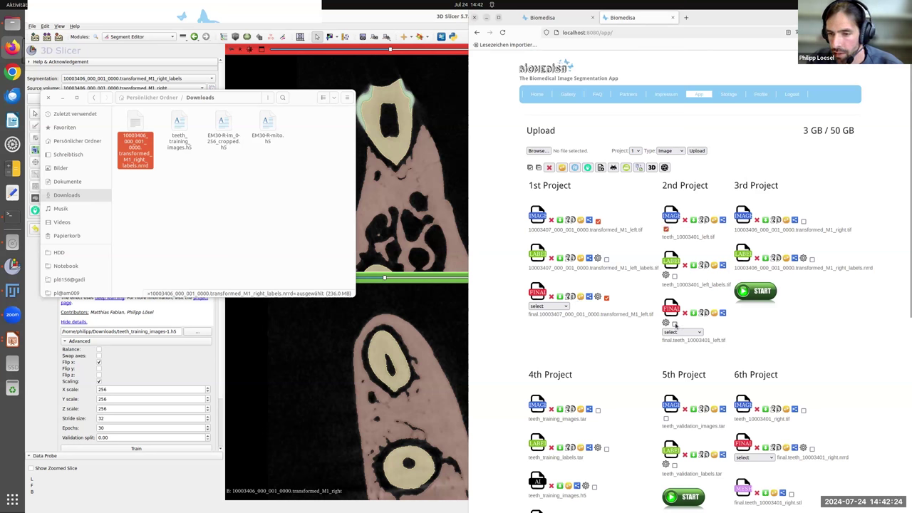
click(675, 324)
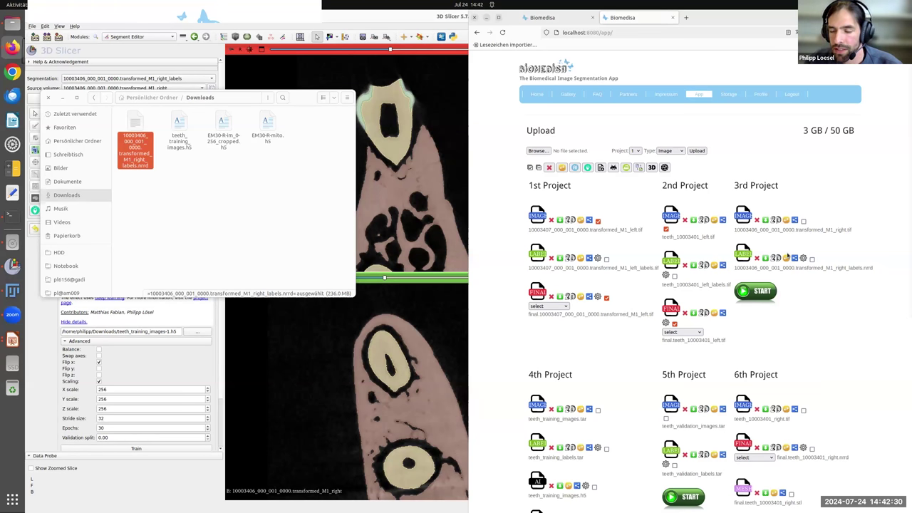
click(803, 222)
click(812, 258)
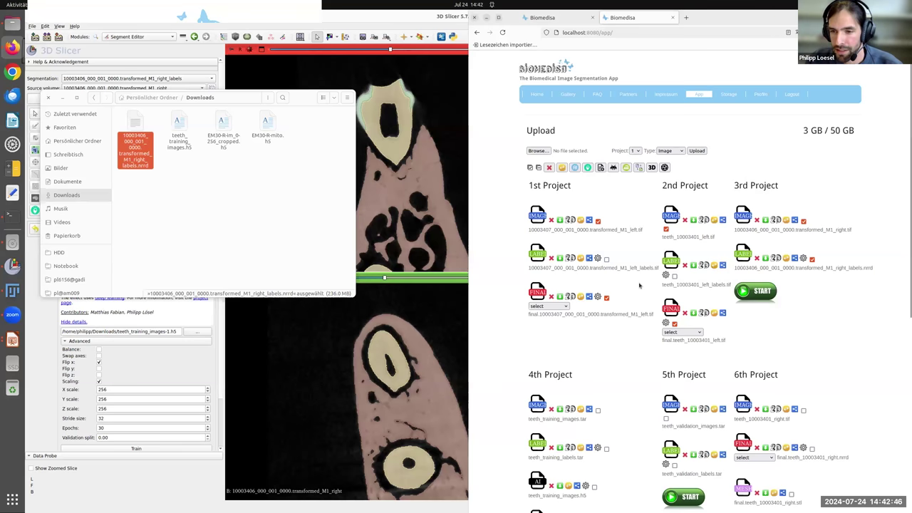
Examine the 4th Project's teeth_training_images_acc.png model accuracy plot.
scroll(639, 285, down, 2)
scroll(638, 284, down, 1)
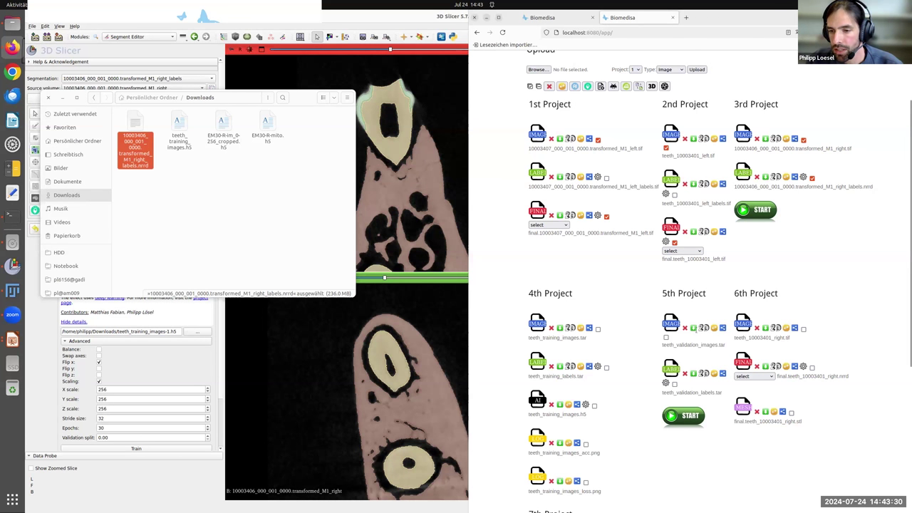
scroll(694, 346, down, 2)
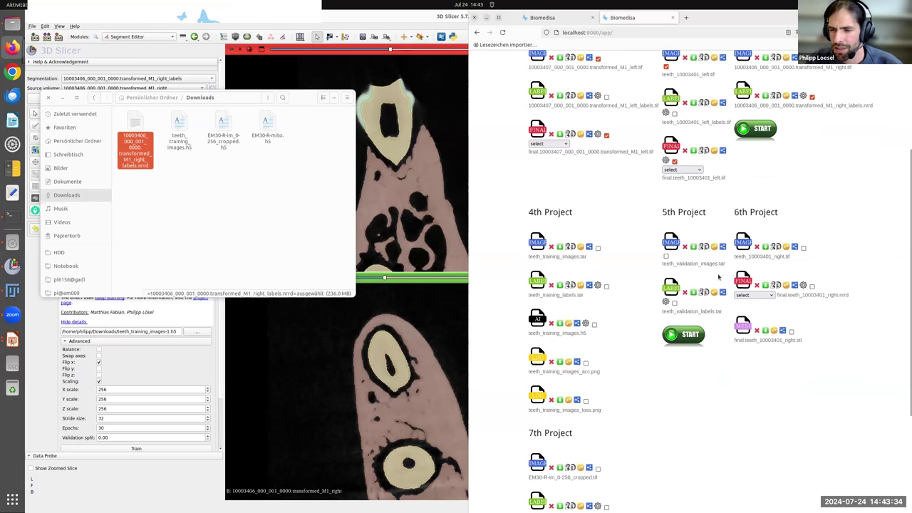
scroll(721, 278, up, 1)
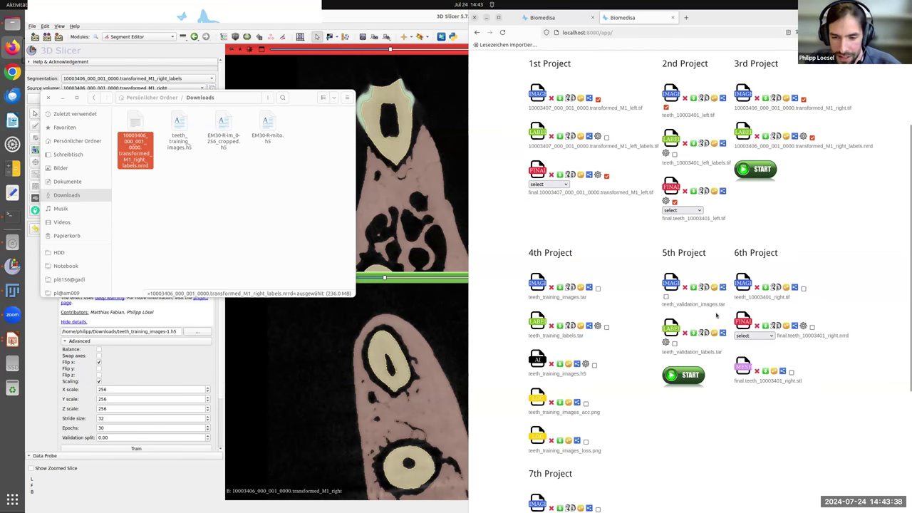
click(539, 400)
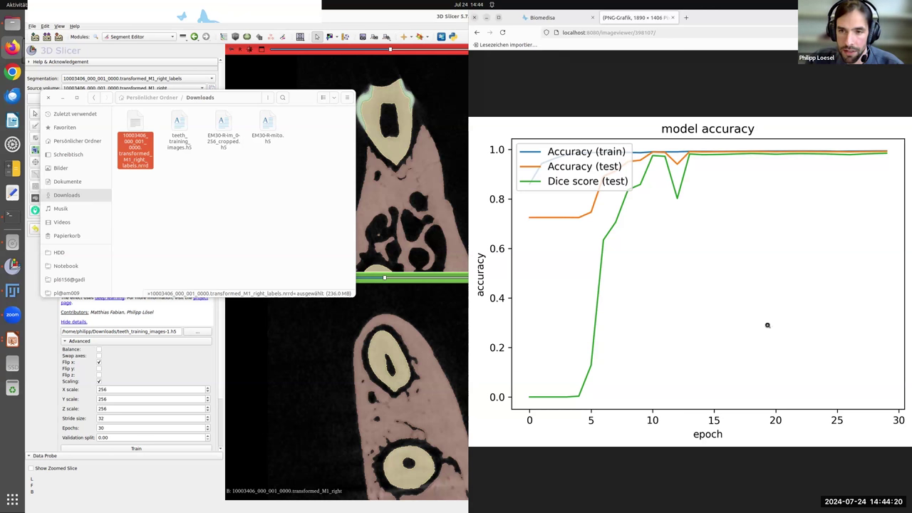
key(alt+Left)
Download the trained network teeth_training_images.h5 from the 4th Project.
scroll(662, 311, down, 2)
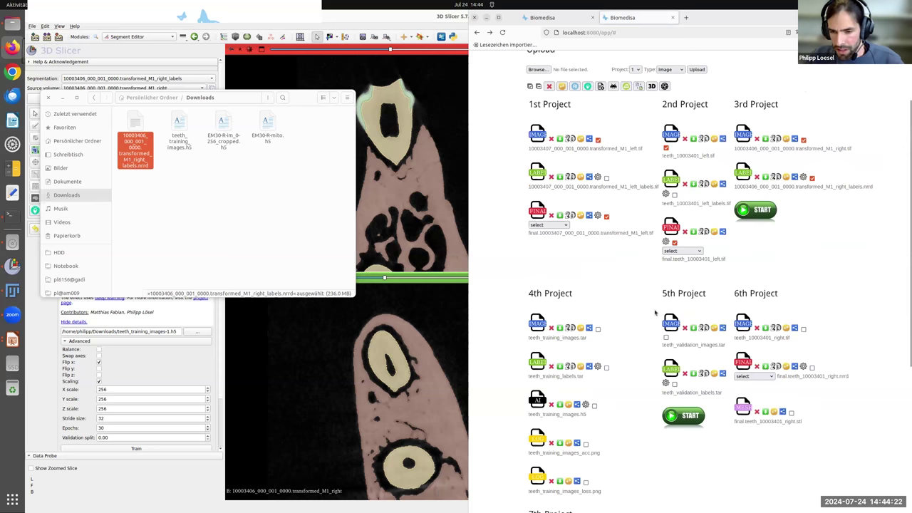
scroll(632, 332, down, 1)
scroll(631, 331, down, 1)
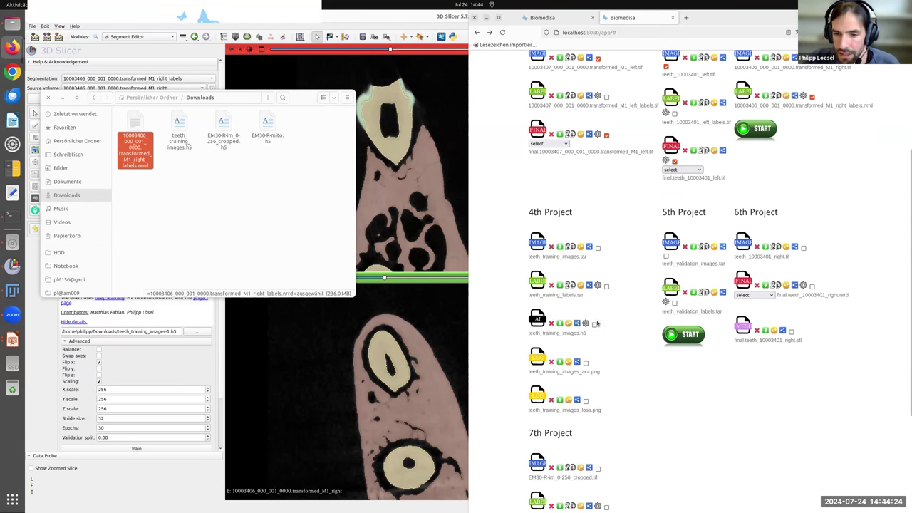
click(560, 323)
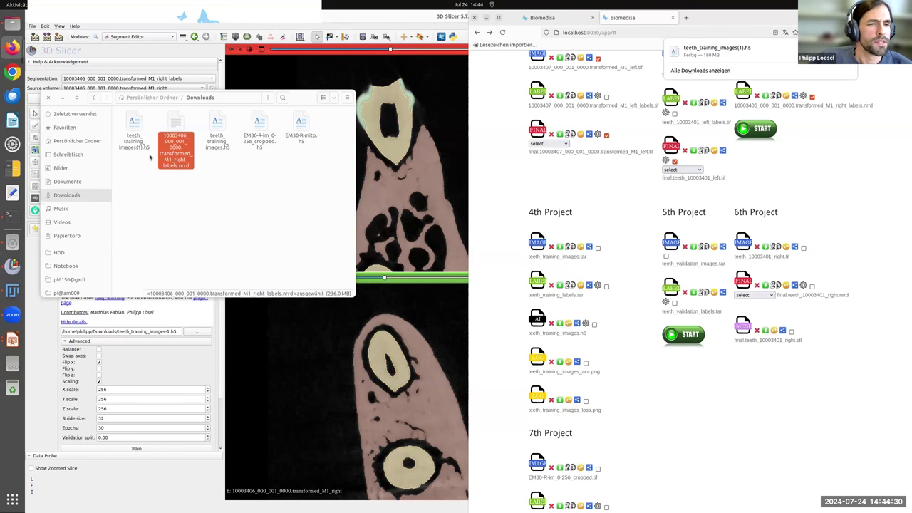
Move the file manager window aside and open the Biomedisa Prediction effect in 3D Slicer.
drag(304, 102, 502, 89)
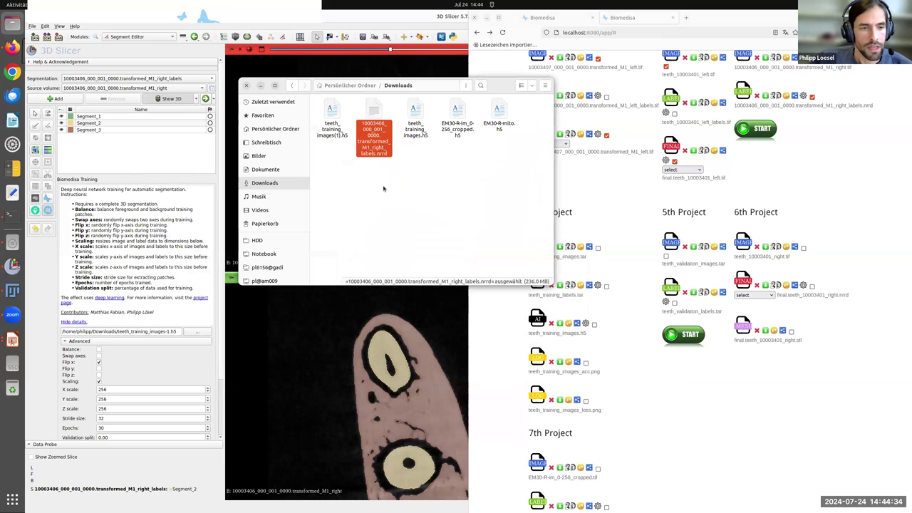
click(35, 210)
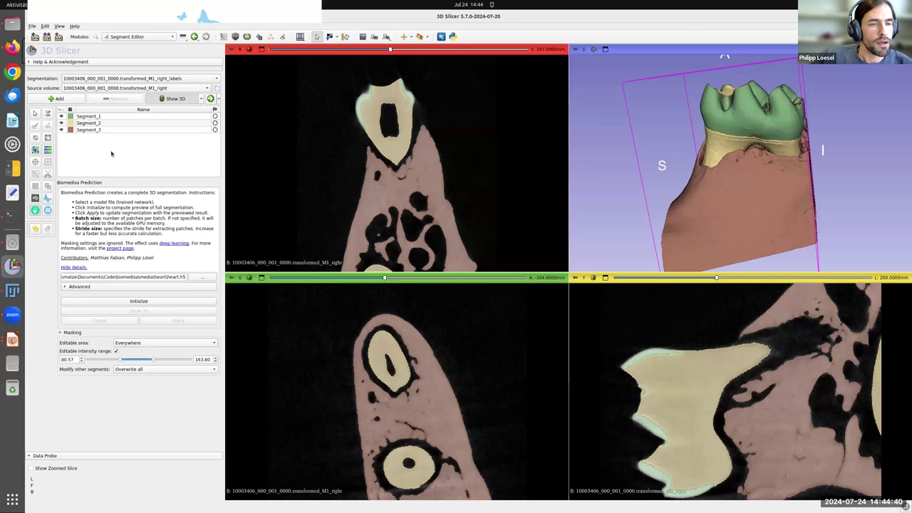
Switch back to the Biomedisa web app and delete the final result and the STL mesh of the 6th Project.
click(12, 46)
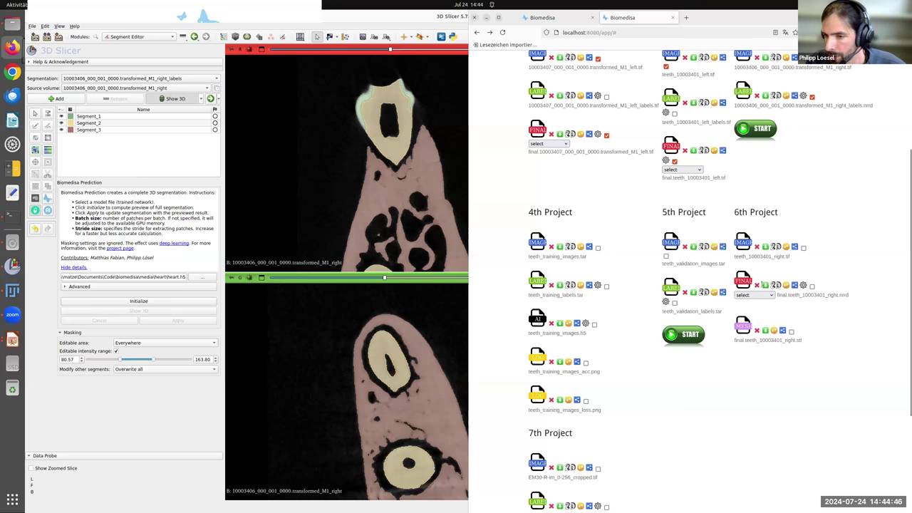
click(756, 285)
key(Return)
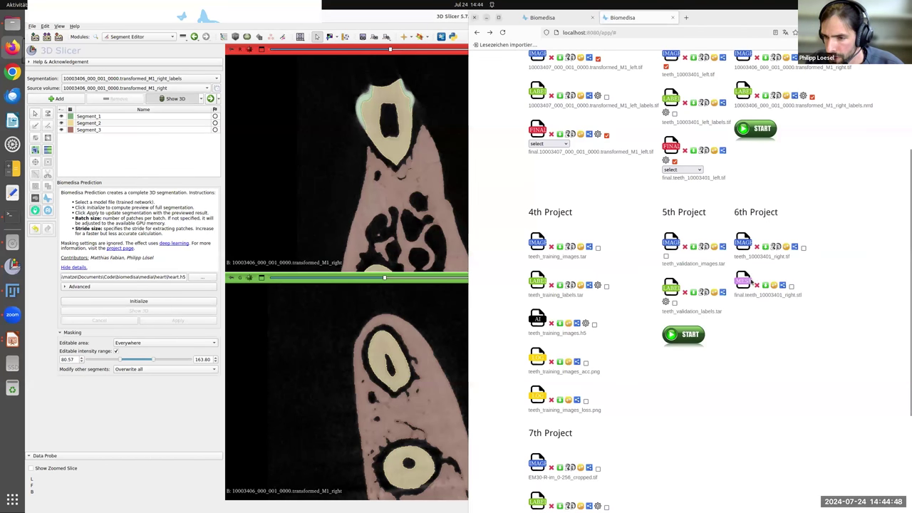
Start an AI prediction using the trained network teeth_training_images.h5 on the 6th Project's image teeth_10003401_right.tif.
click(594, 324)
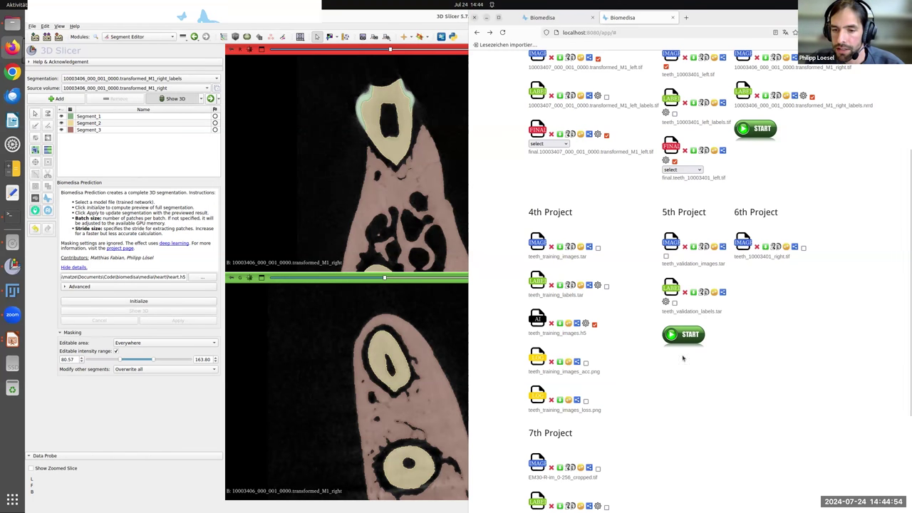
scroll(775, 327, up, 1)
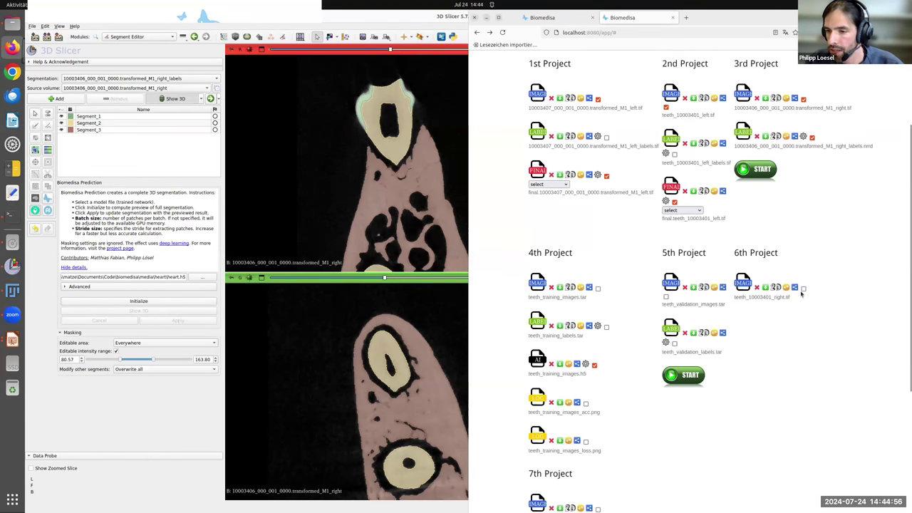
scroll(787, 370, up, 1)
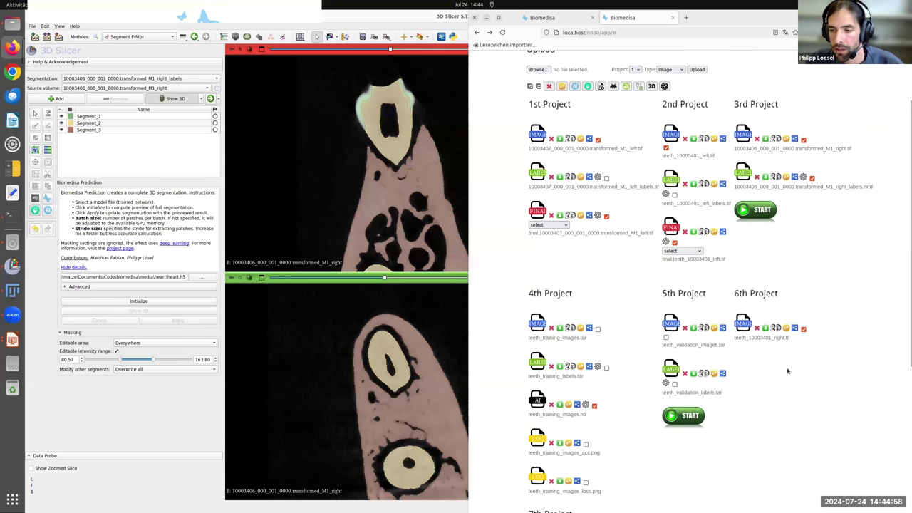
click(587, 86)
click(768, 294)
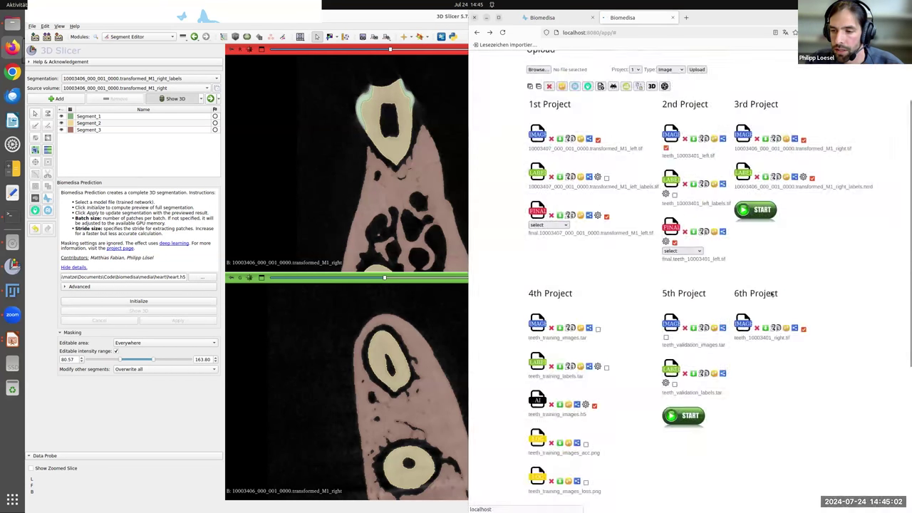
Confirm starting the prediction and remove the queued jobs of the 1st, 2nd and 3rd Projects.
click(761, 294)
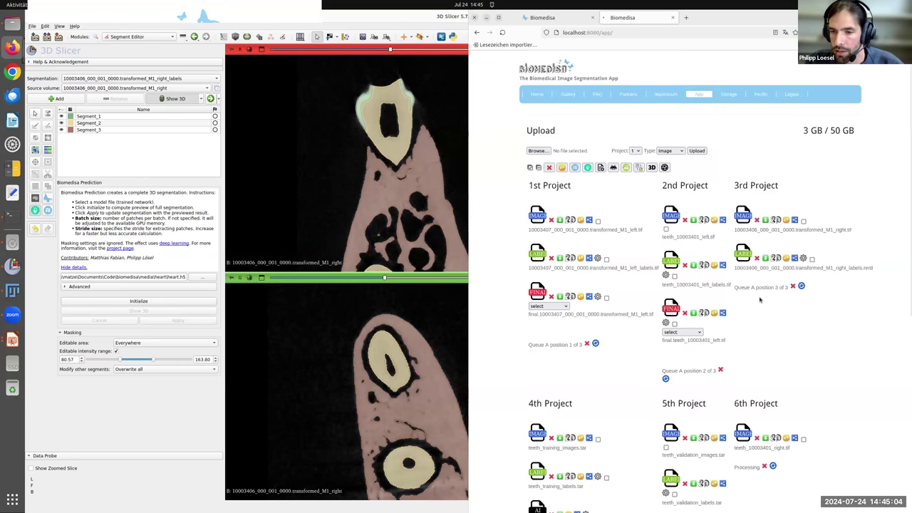
scroll(748, 321, down, 1)
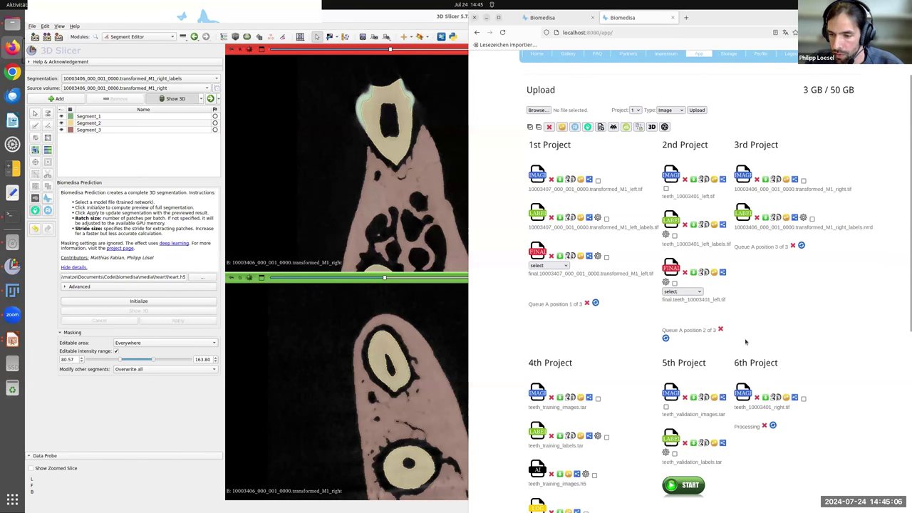
scroll(746, 342, down, 1)
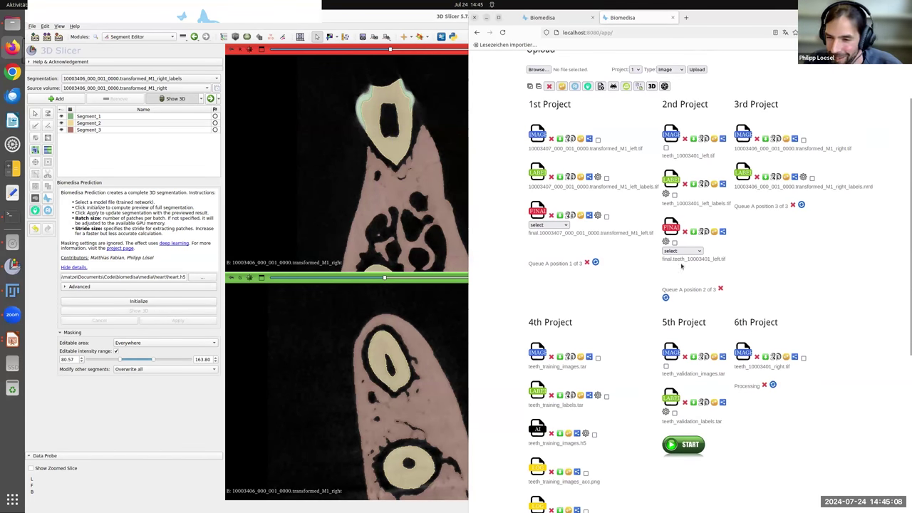
click(588, 263)
click(720, 291)
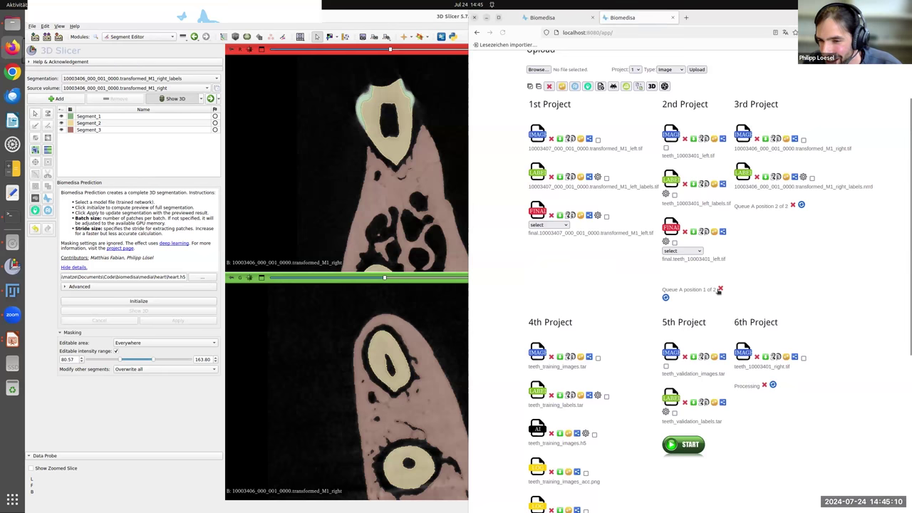
click(792, 205)
click(763, 299)
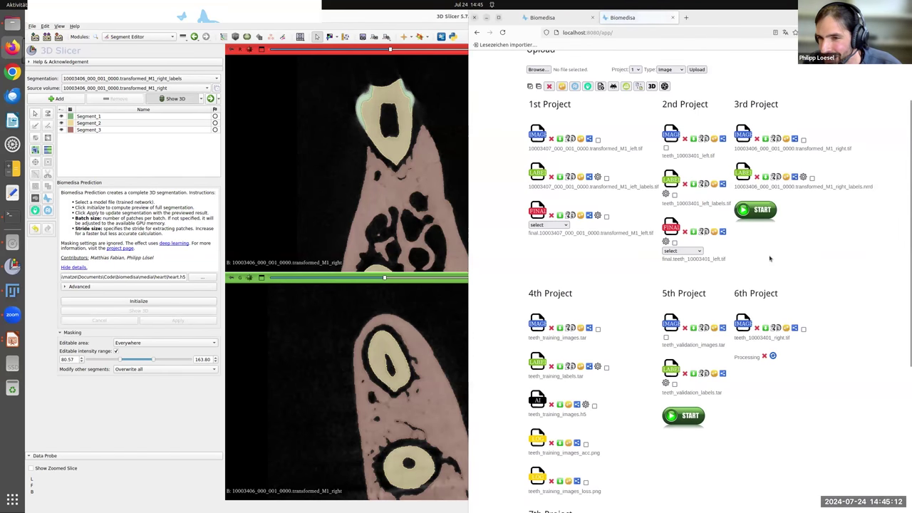
Stop the running job of the 6th Project and select its image teeth_10003401_right.tif again.
scroll(760, 389, down, 2)
scroll(769, 359, up, 2)
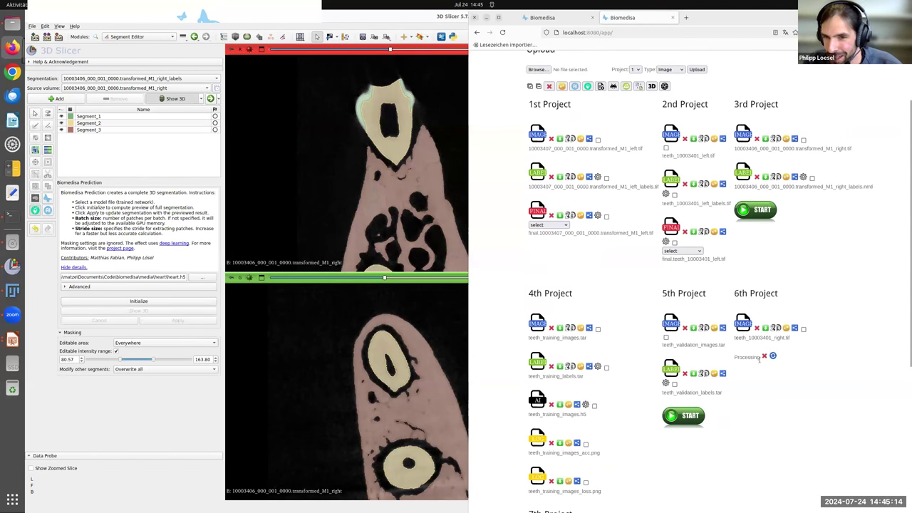
click(764, 357)
click(763, 294)
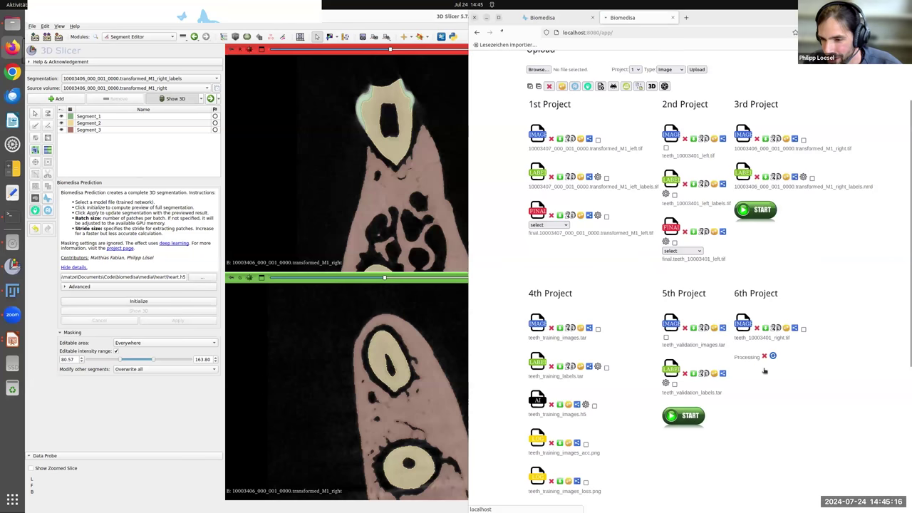
click(757, 367)
key(Return)
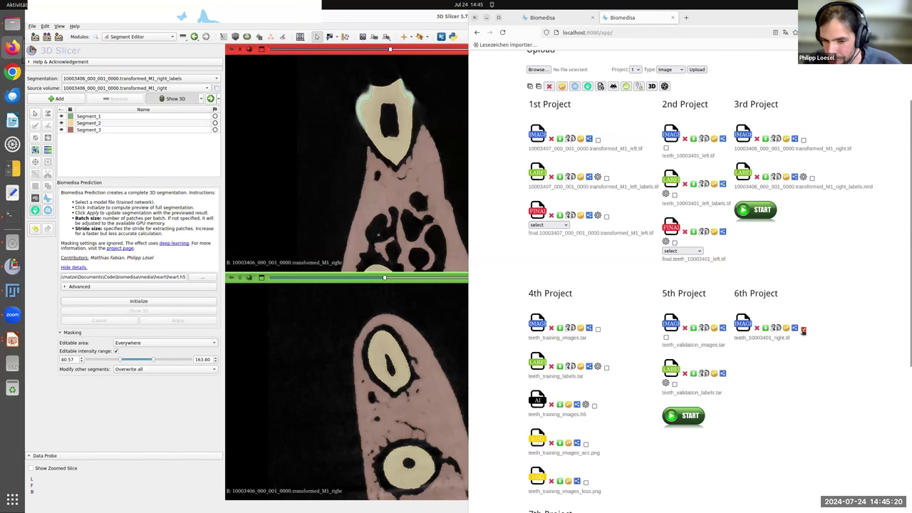
Start an AI prediction on teeth_10003401_right.tif with only the trained network teeth_training_images.h5 selected alongside it.
scroll(650, 385, up, 2)
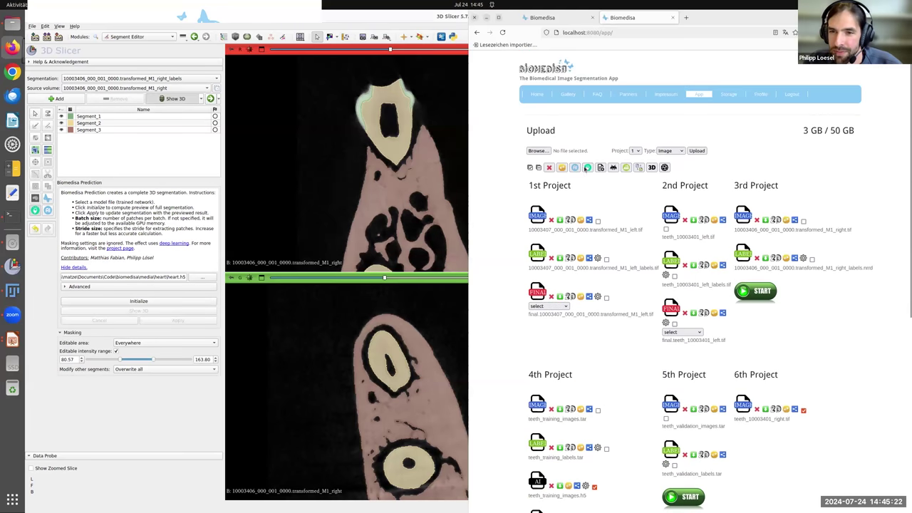
click(587, 167)
click(763, 294)
scroll(828, 306, down, 5)
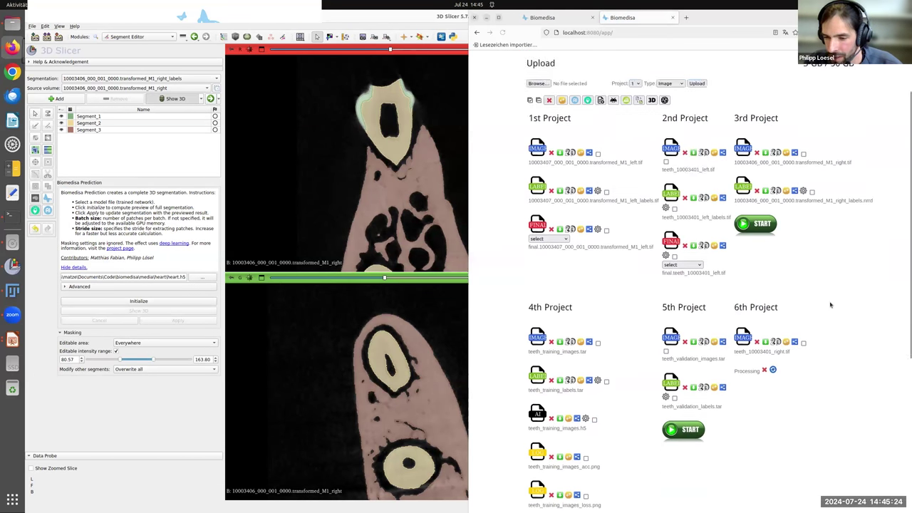
scroll(824, 309, up, 1)
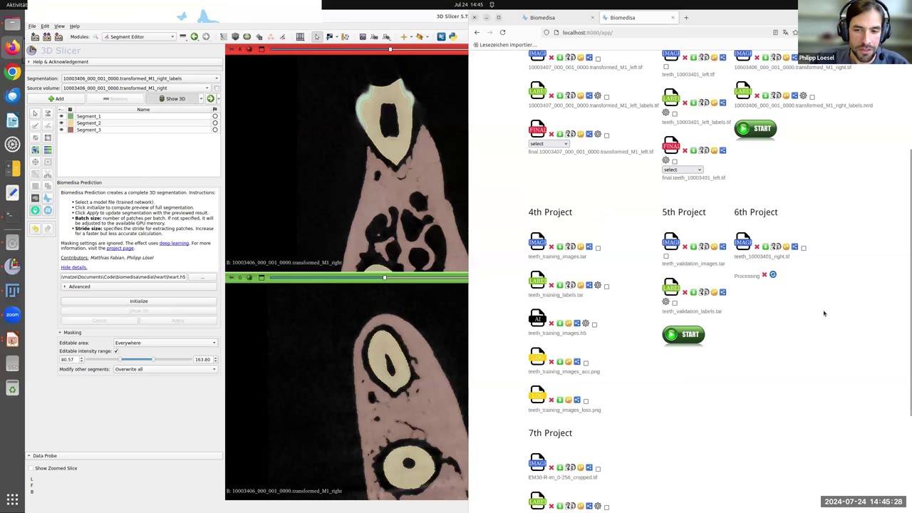
scroll(825, 313, up, 1)
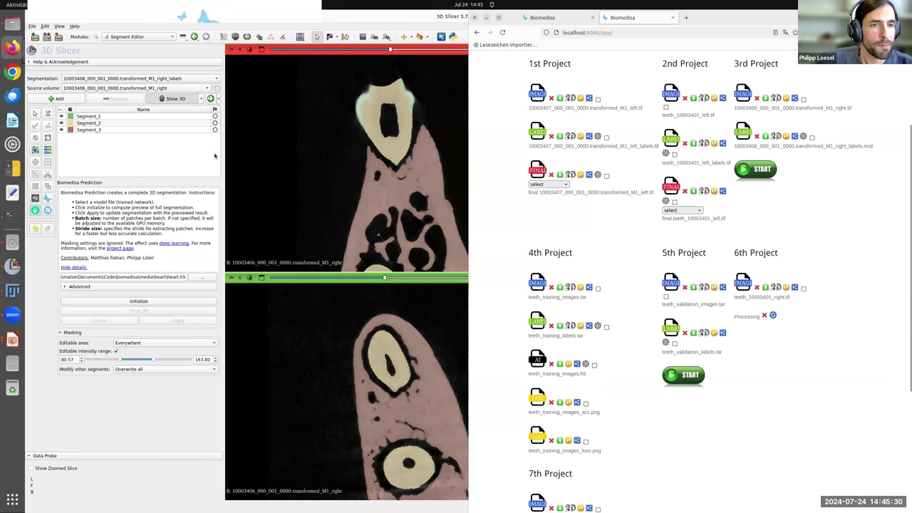
Switch to 3D Slicer and delete the existing segmentations, including 10003406_000_001_0000.transformed_M1_right_labels.
click(409, 15)
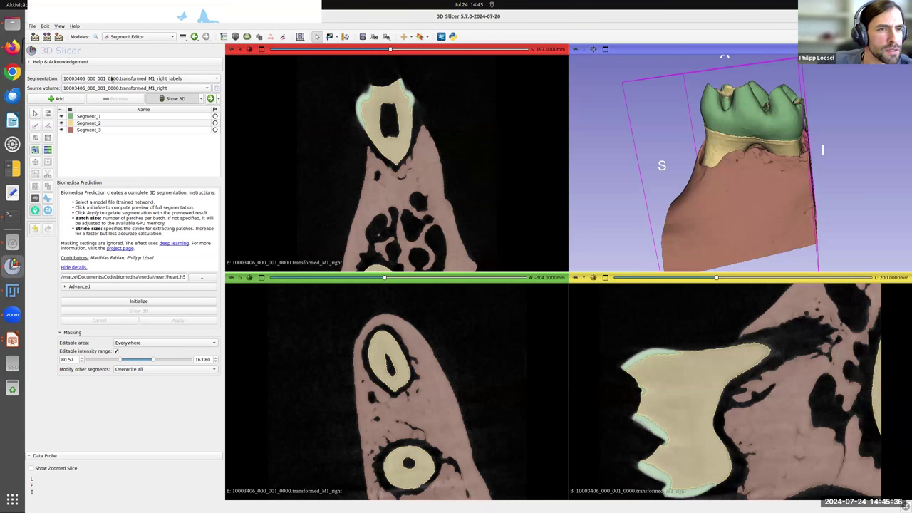
click(87, 81)
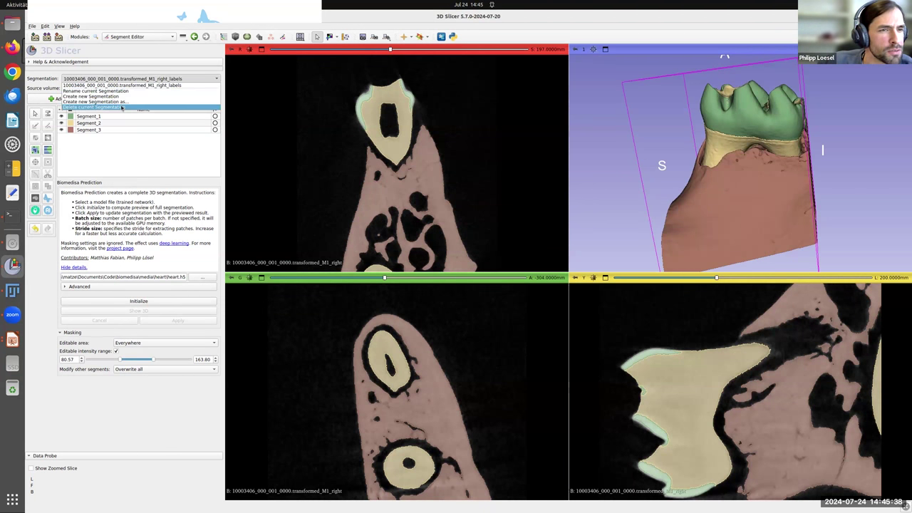
click(122, 107)
click(122, 80)
click(122, 101)
key(Escape)
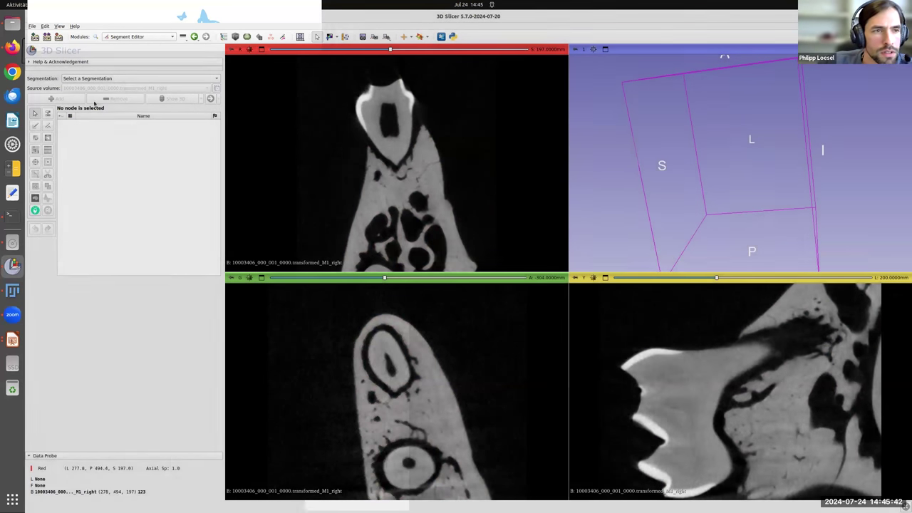
click(102, 80)
click(106, 102)
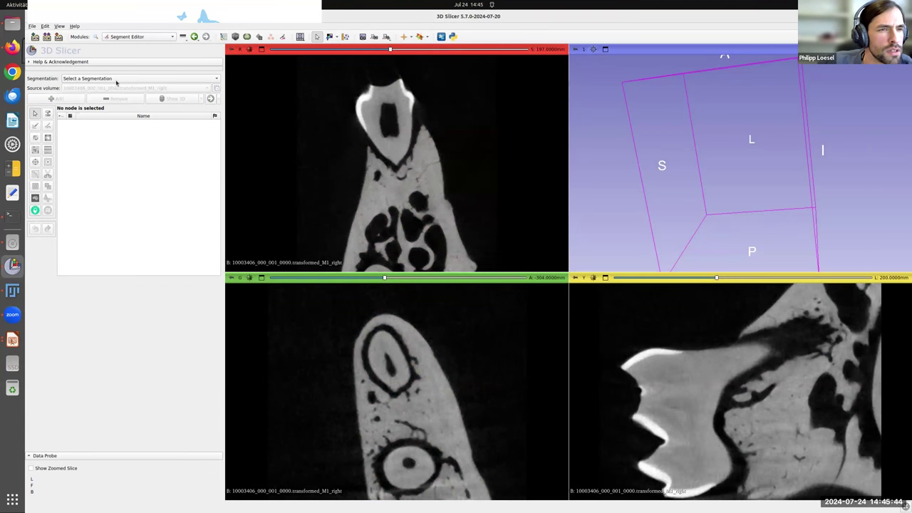
Load teeth_10003401_right.tif from the teeth folder into the scene as a volume and look through its slices.
click(12, 242)
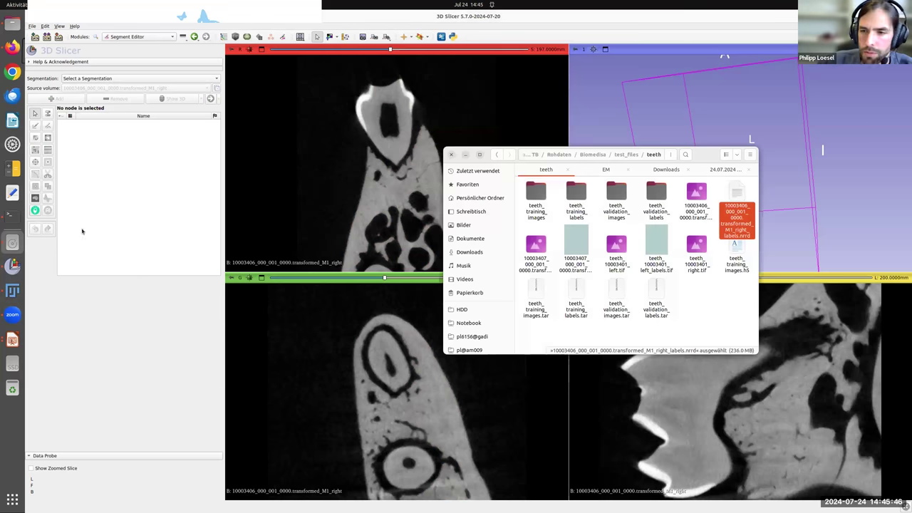
click(701, 269)
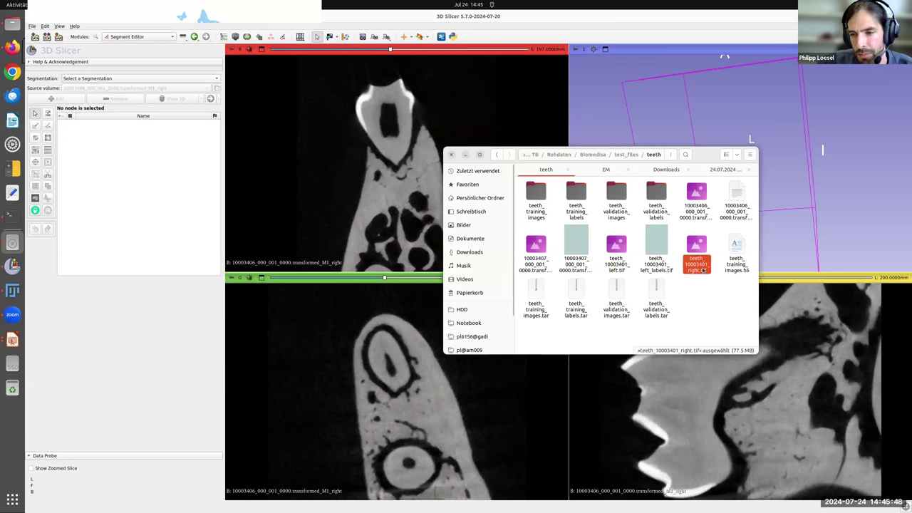
drag(701, 269, 125, 54)
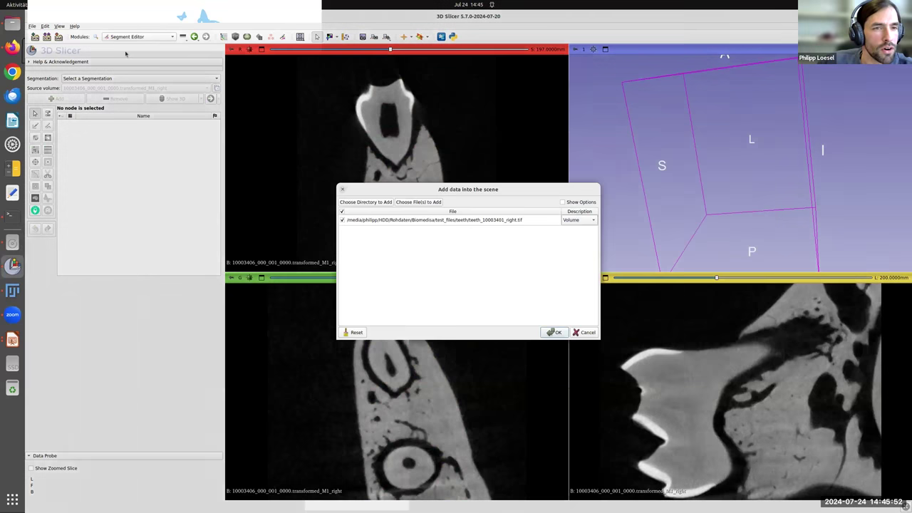
click(554, 332)
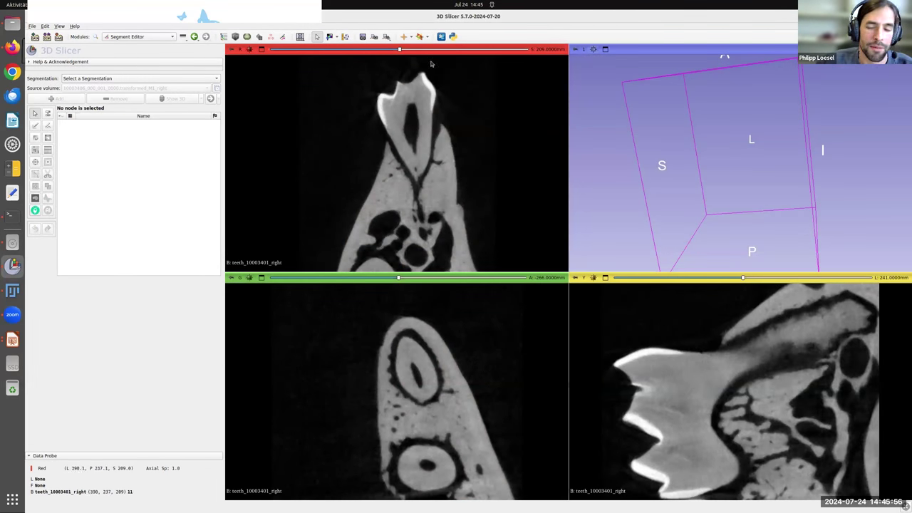
scroll(417, 207, down, 3)
scroll(416, 207, down, 5)
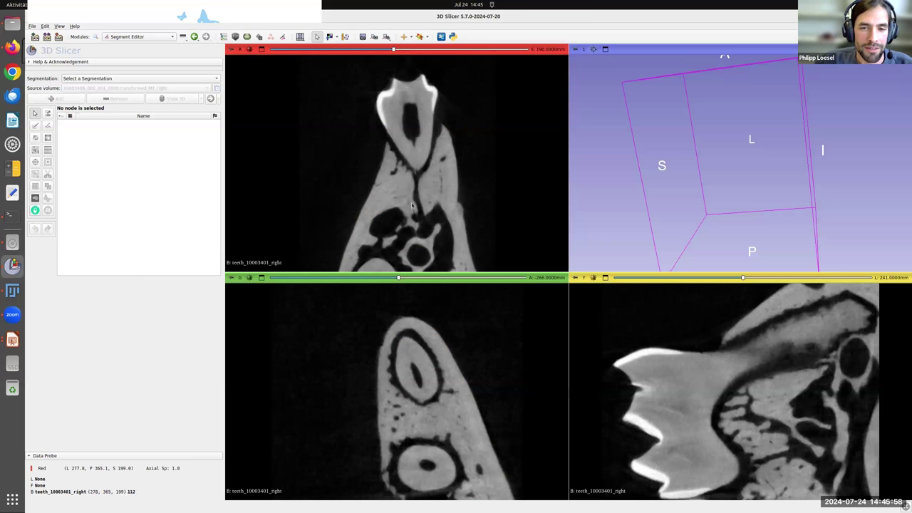
scroll(406, 209, up, 6)
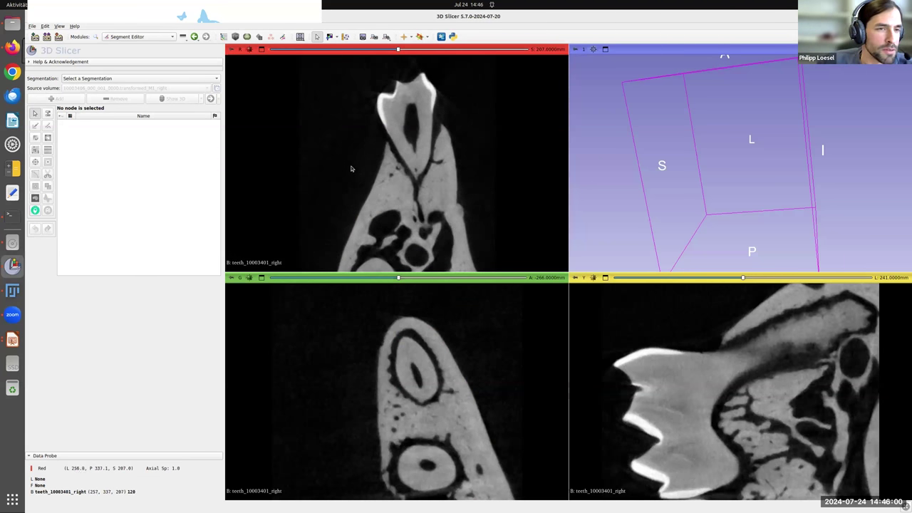
Create a new segmentation and set its source volume to teeth_10003401_right.
click(100, 79)
click(106, 97)
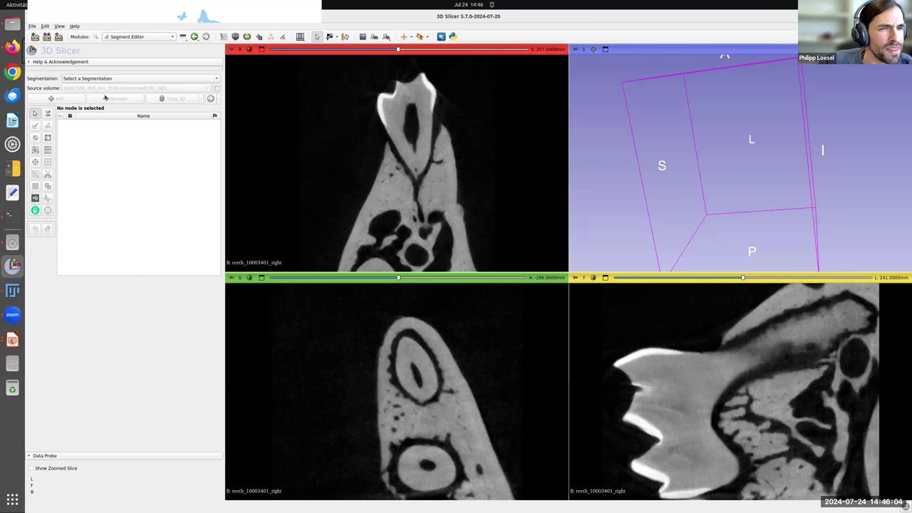
click(82, 79)
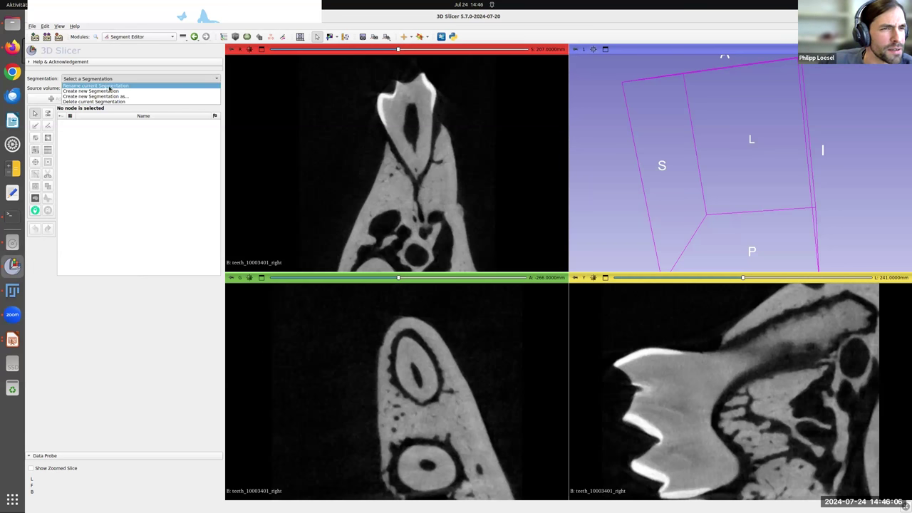
click(108, 91)
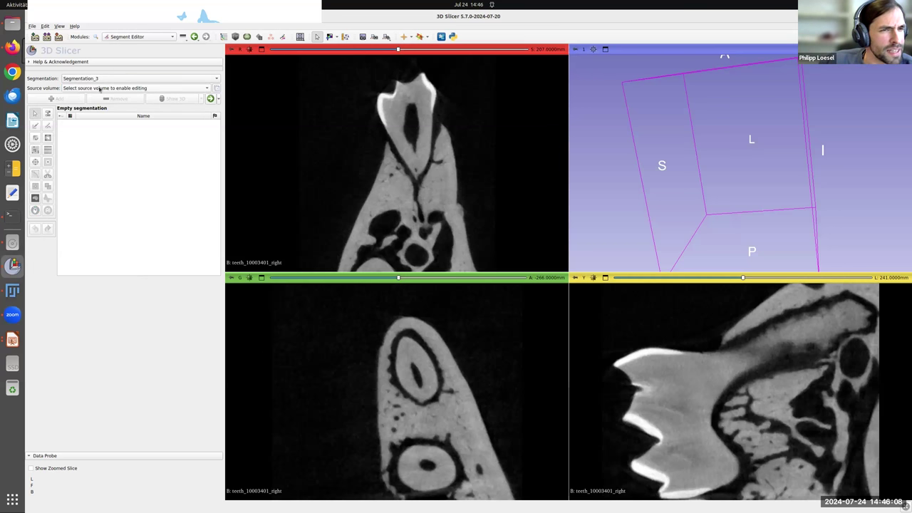
click(100, 88)
click(99, 105)
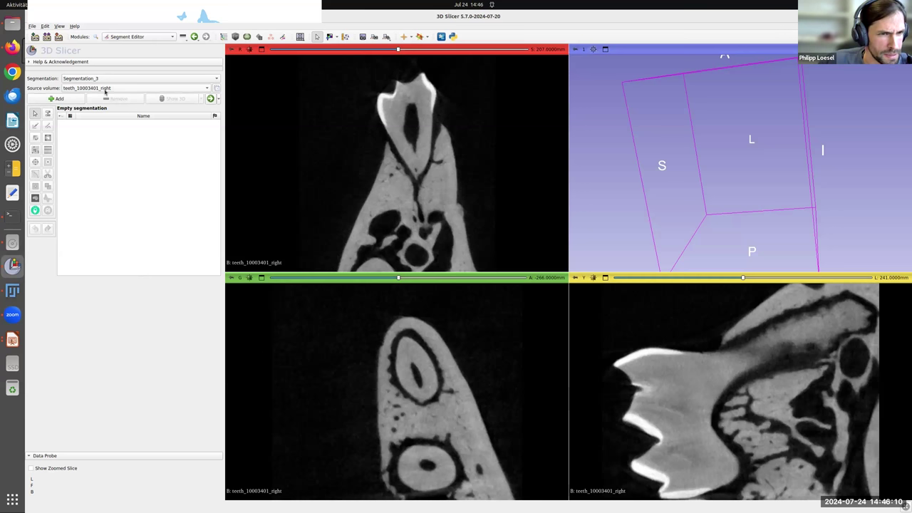
click(105, 90)
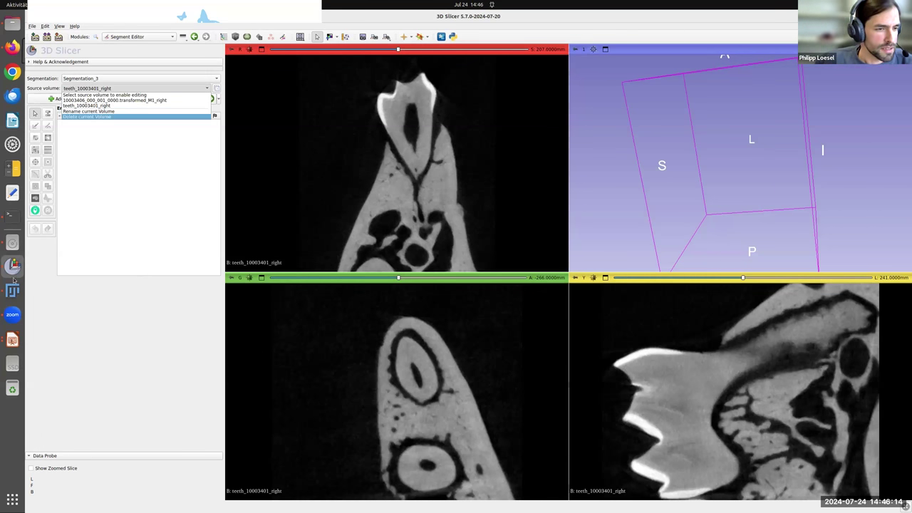
Switch to the terminal, stop the running 3D Slicer process and relaunch it with the command Slicer.
click(13, 223)
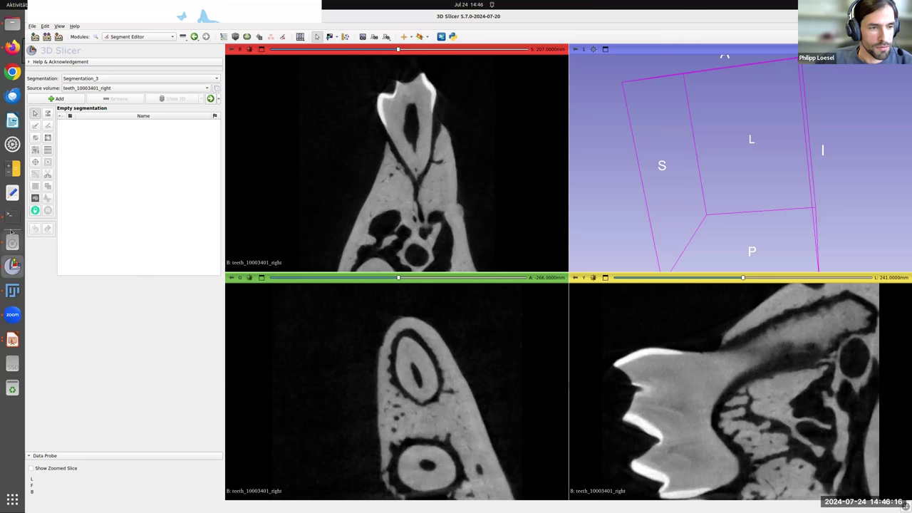
click(12, 215)
key(ctrl+c)
key(ctrl+c)
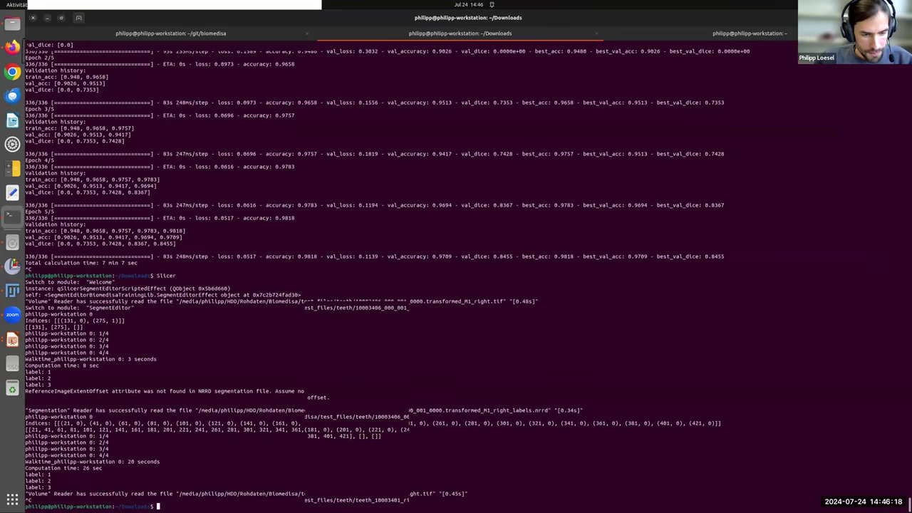
text(Slicer)
key(Return)
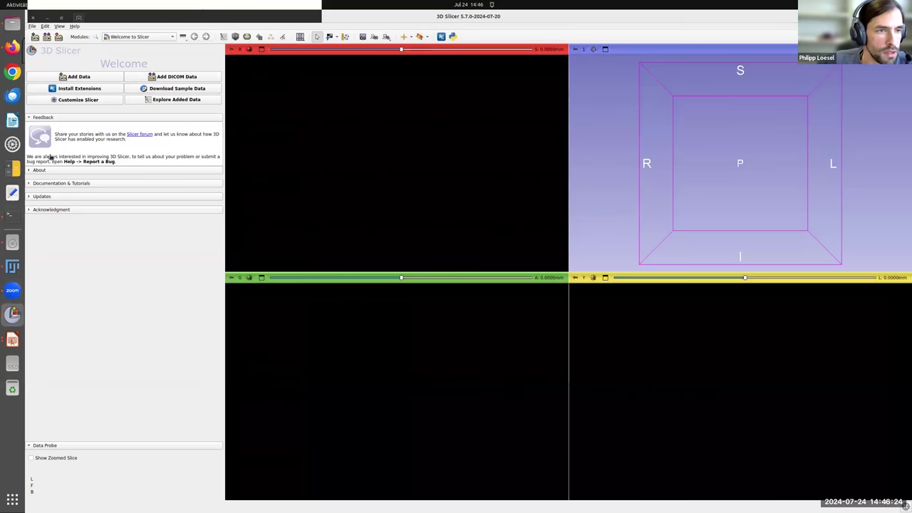
Load teeth_10003401_right.tif as a volume into the restarted 3D Slicer and switch to the Segment Editor module.
click(12, 243)
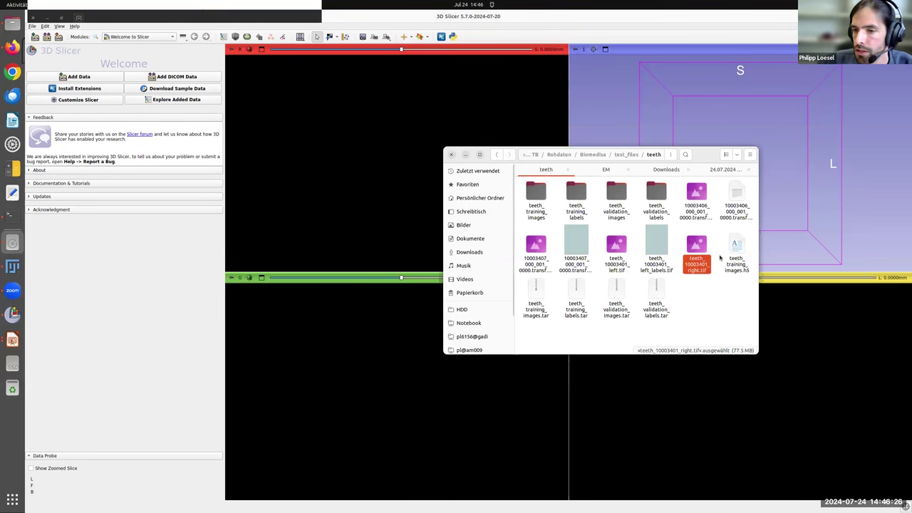
drag(696, 244, 165, 80)
click(554, 332)
click(136, 36)
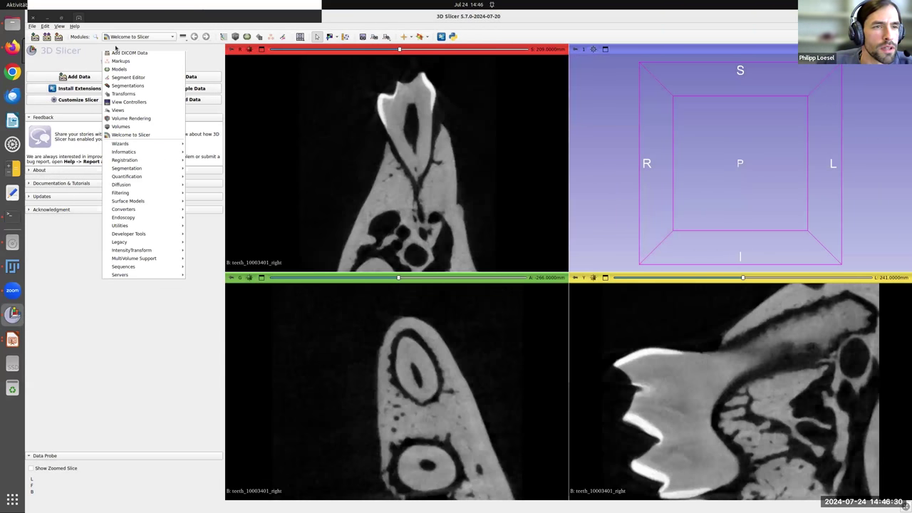
key(Escape)
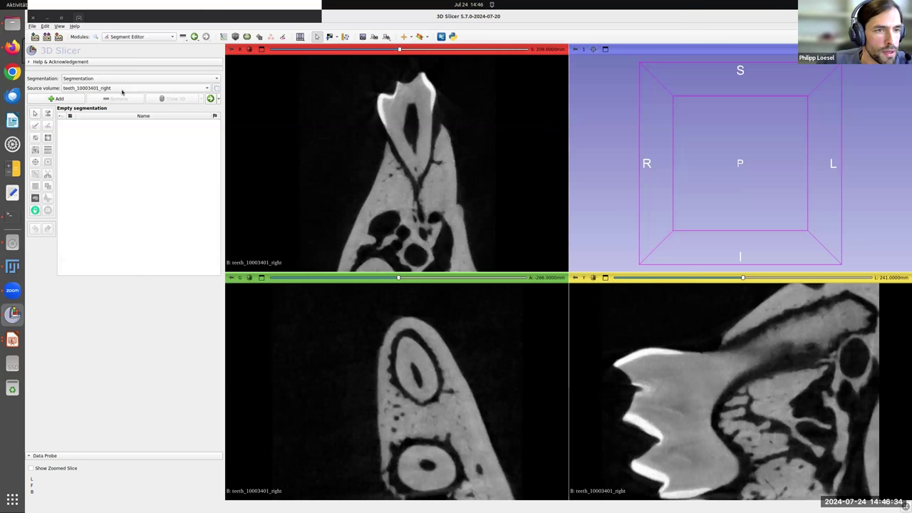
Start the Biomedisa Prediction effect, choose teeth_training_images.h5 from the Downloads folder as the model, and initialize the prediction with the default advanced options.
click(39, 210)
click(200, 235)
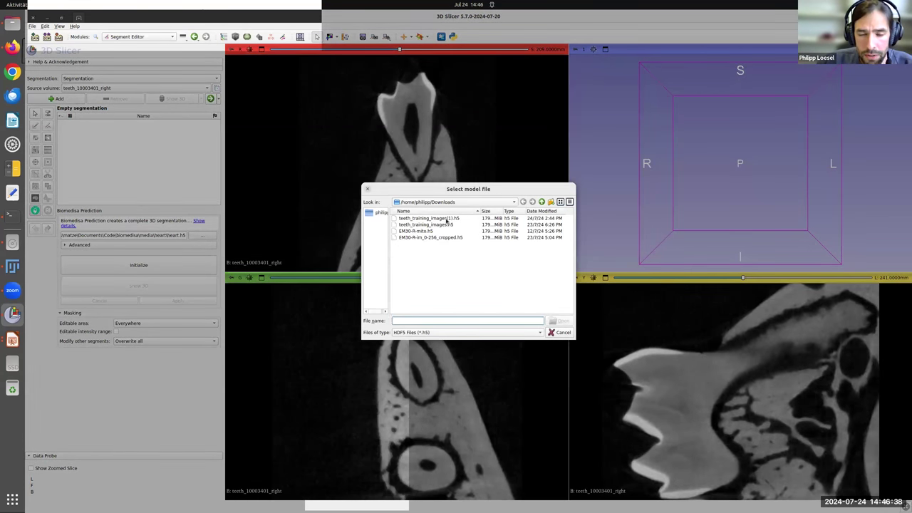
click(446, 218)
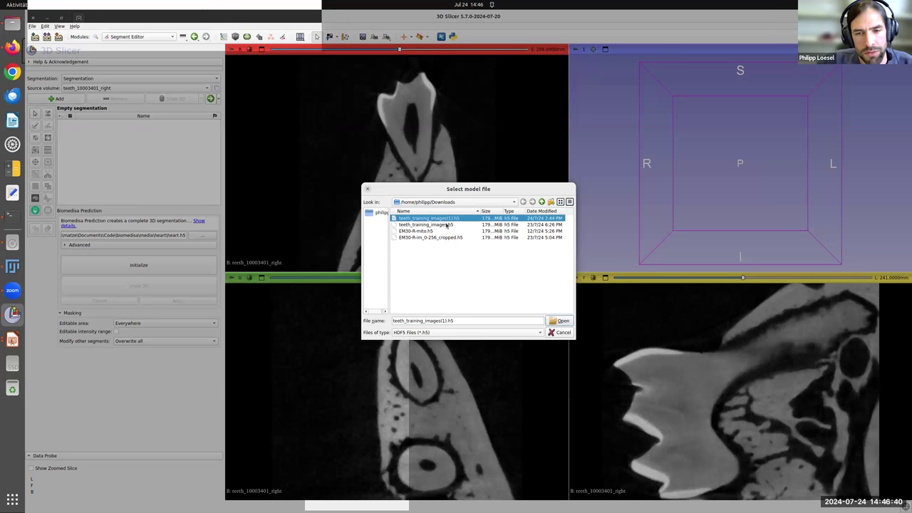
double_click(446, 224)
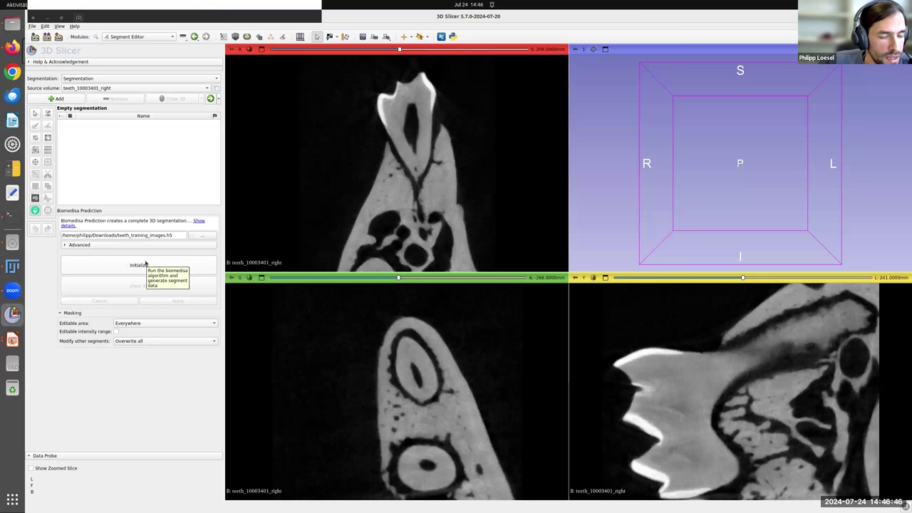
click(114, 246)
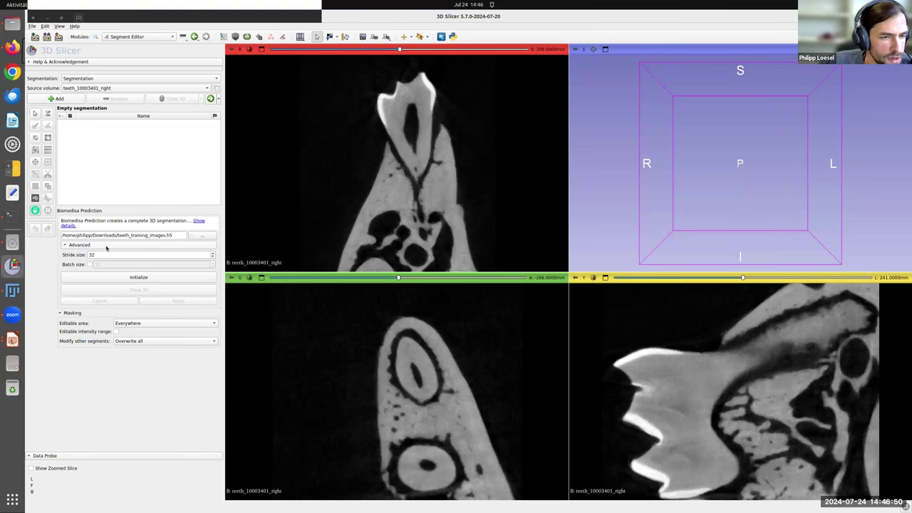
click(106, 246)
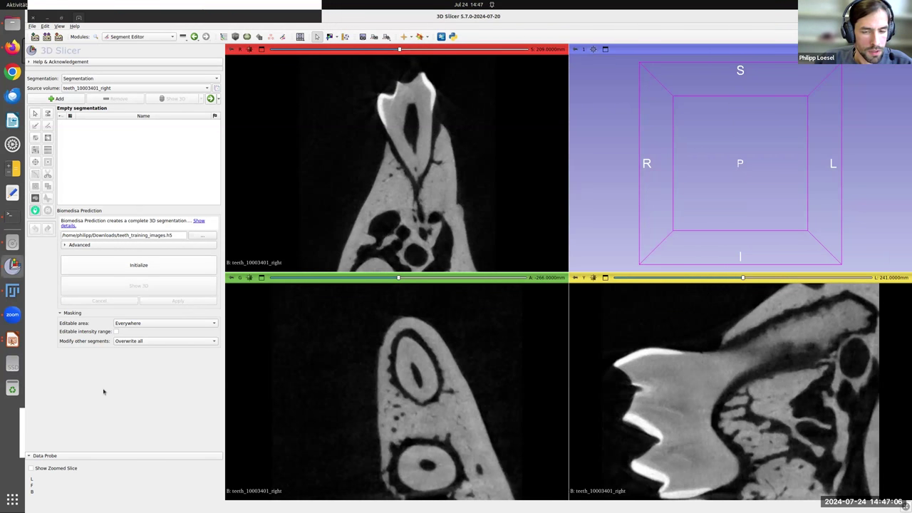
Check the predicted segments in the axial and sagittal slices, display them in 3D and rotate the tooth model.
mouse_move(754, 279)
mouse_down()
mouse_move(774, 284)
mouse_move(767, 281)
mouse_up()
drag(400, 50, 379, 52)
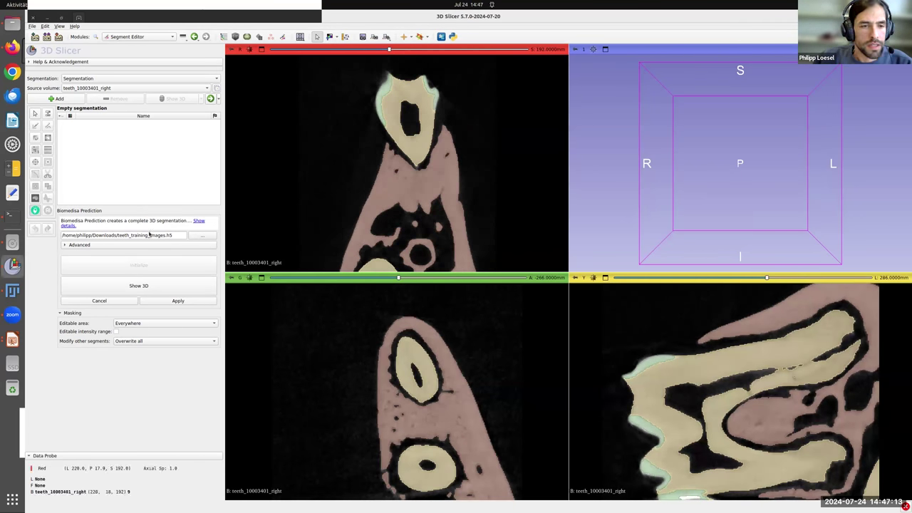
click(190, 290)
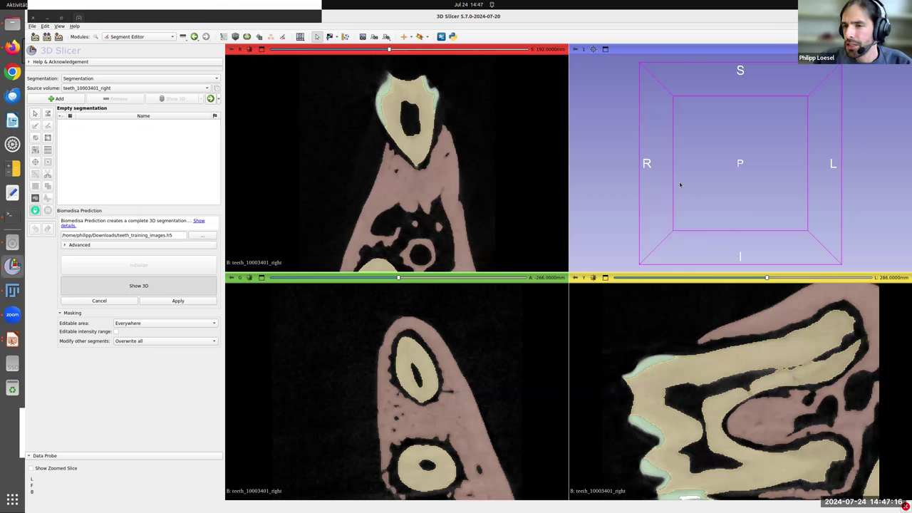
mouse_move(715, 184)
mouse_down()
mouse_move(748, 153)
mouse_move(708, 197)
mouse_up()
scroll(753, 147, down, 3)
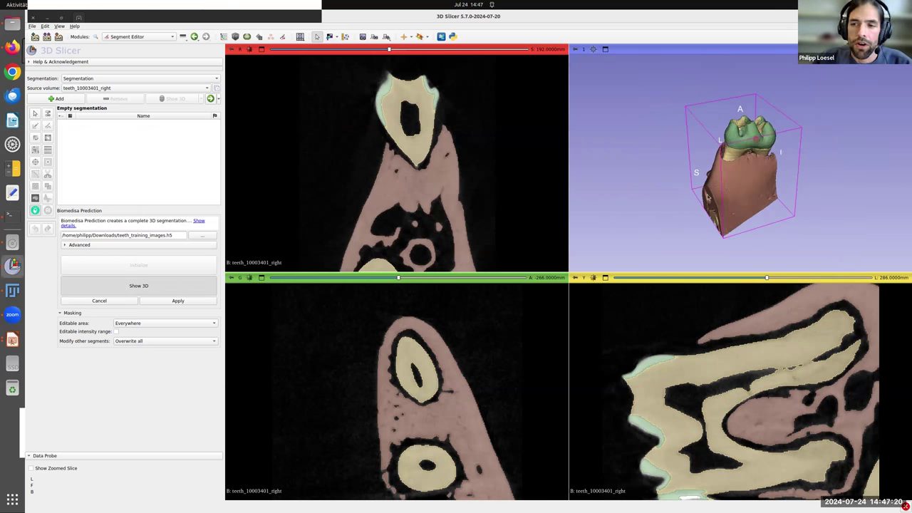
drag(755, 149, 769, 134)
Look through the sagittal and axial slices to compare the predicted segments with the tooth structures.
mouse_move(766, 278)
mouse_down()
mouse_move(734, 278)
mouse_move(763, 285)
mouse_up()
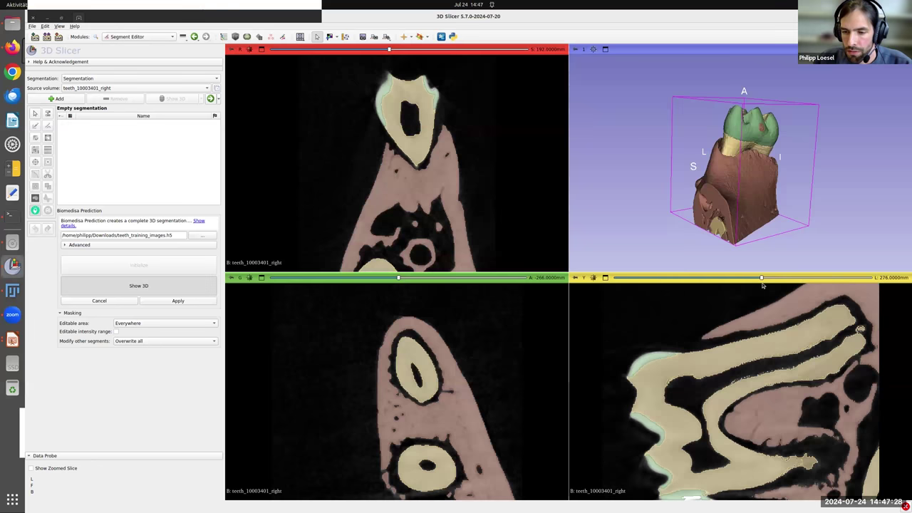
drag(389, 49, 314, 64)
scroll(317, 67, up, 15)
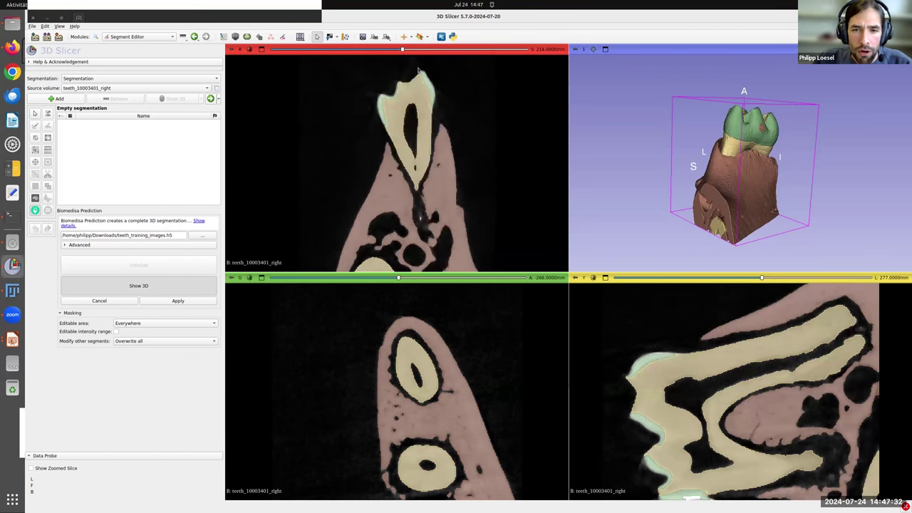
scroll(472, 77, up, 3)
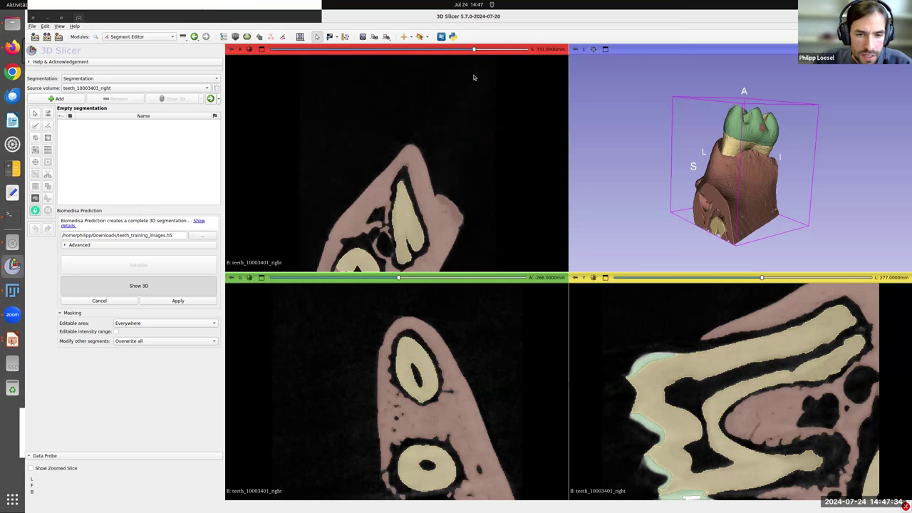
drag(474, 50, 396, 50)
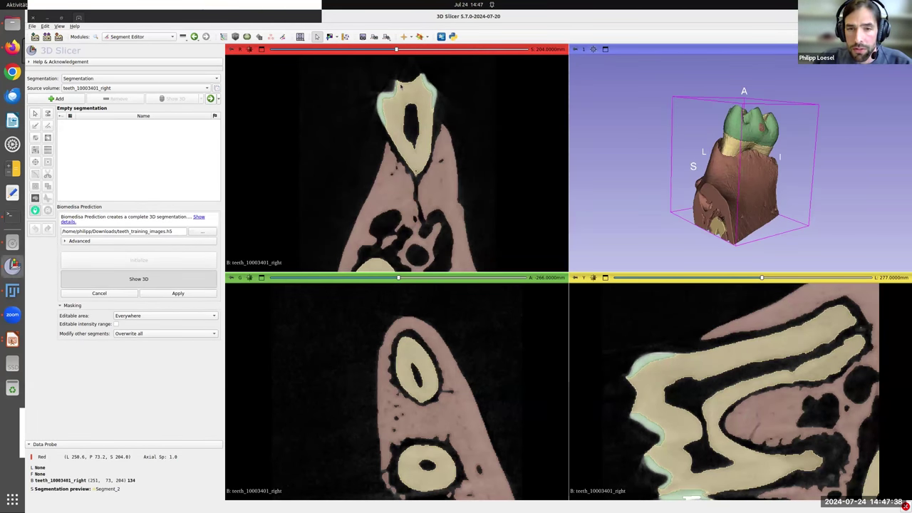
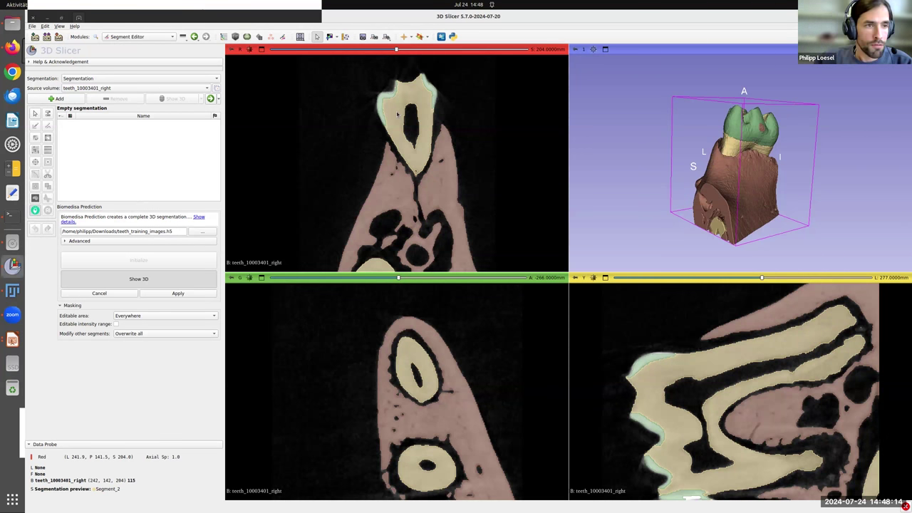
Delete both Segmentation and Segmentation preview from the scene.
click(147, 79)
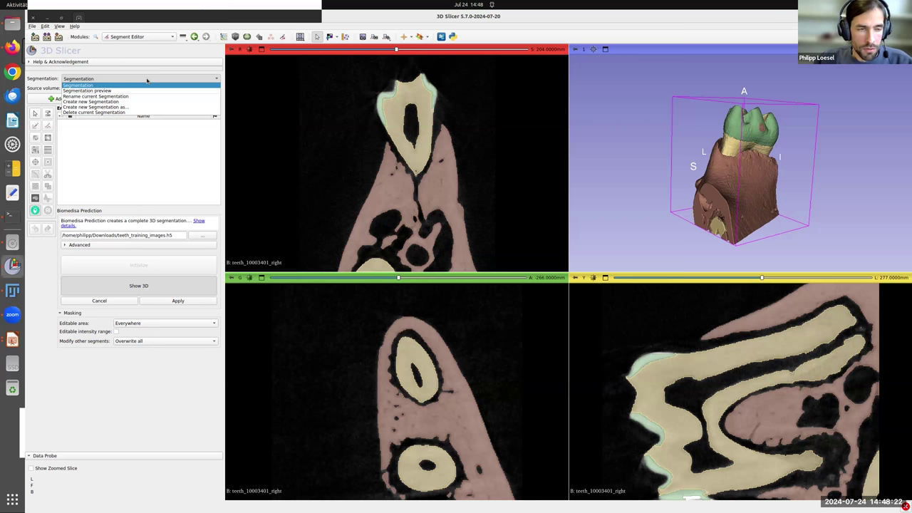
click(136, 114)
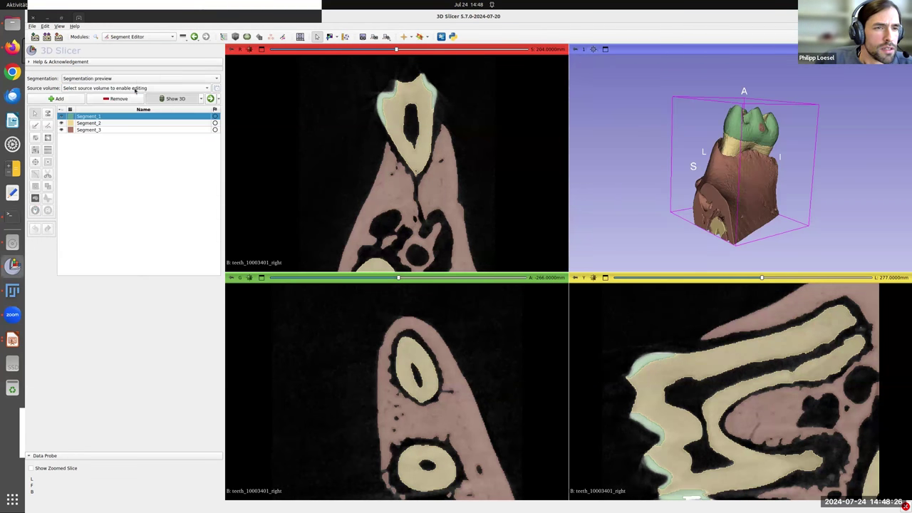
click(135, 79)
click(133, 107)
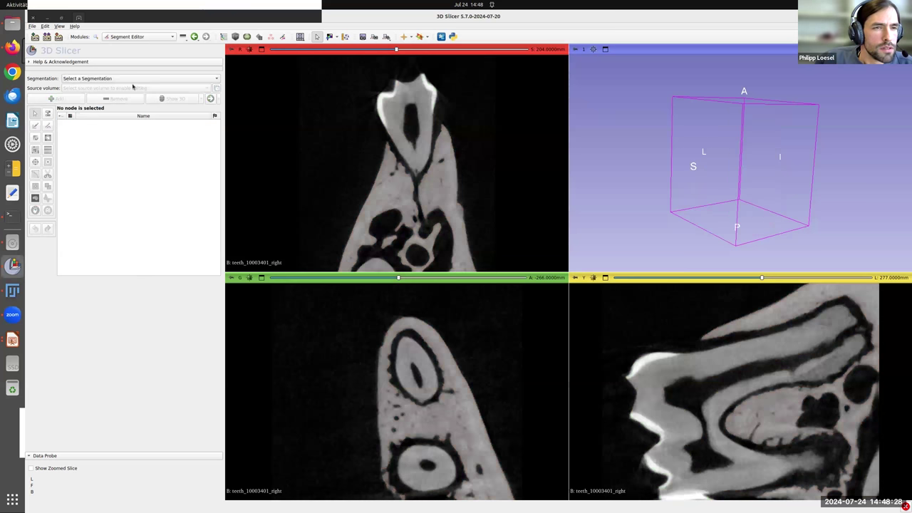
Open EM30-R-im.tif from the EM folder in Fiji as a virtual stack and look through its slices.
click(13, 242)
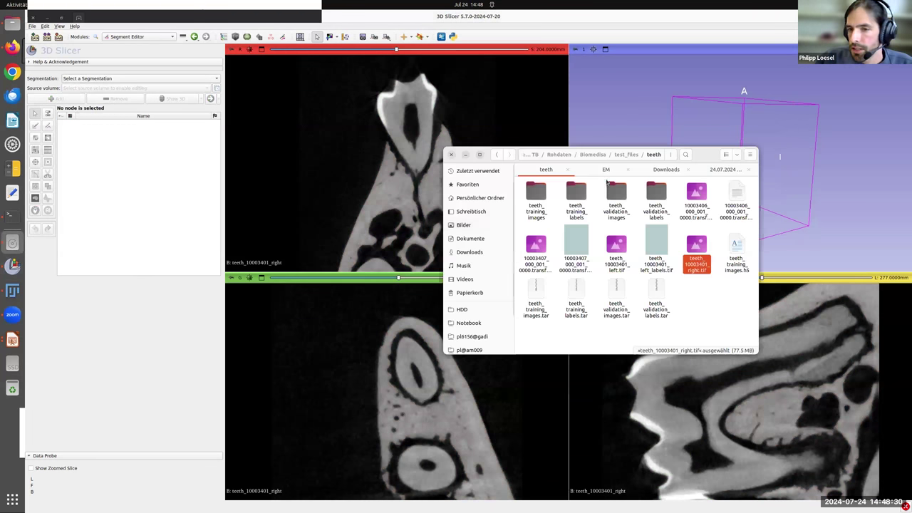
click(605, 170)
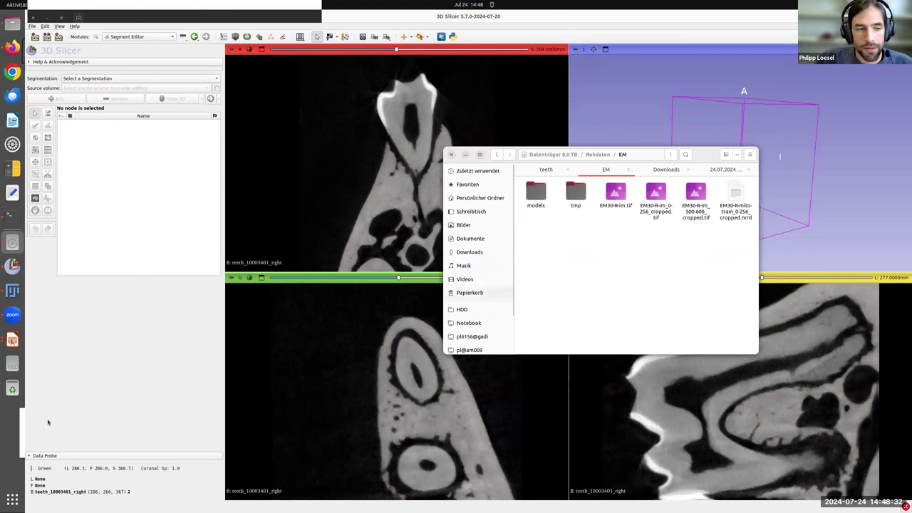
click(12, 292)
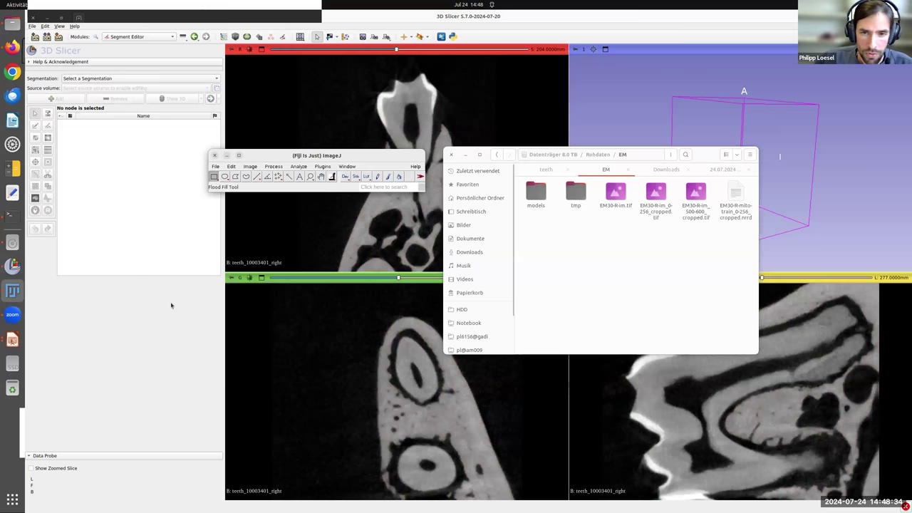
drag(615, 192, 327, 189)
click(616, 283)
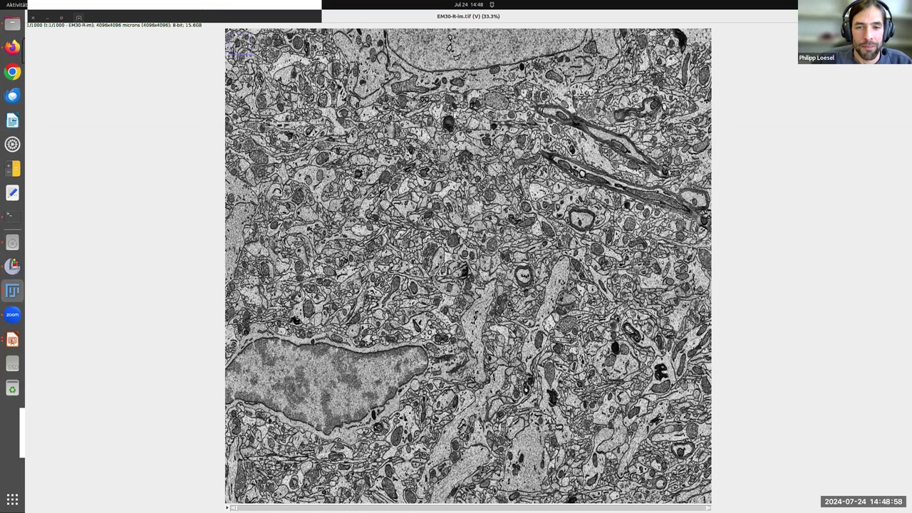
click(243, 507)
drag(302, 507, 377, 508)
scroll(459, 176, down, 9)
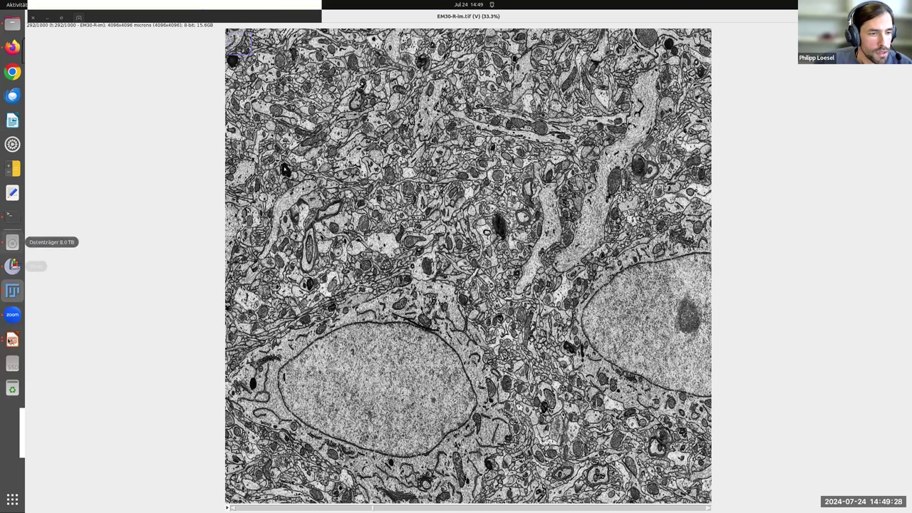
Open EM30-R-im_0-256_cropped.tif from the EM folder in Fiji and look through its slices.
click(12, 242)
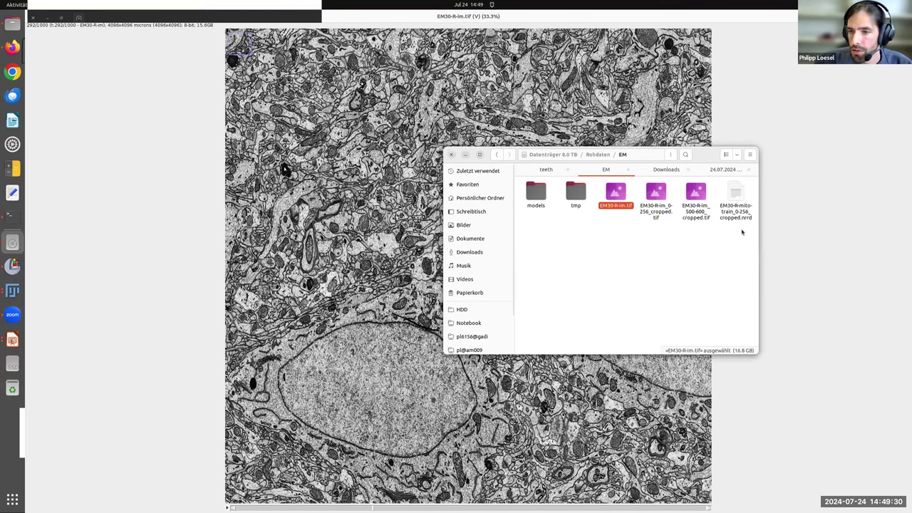
drag(705, 211, 703, 211)
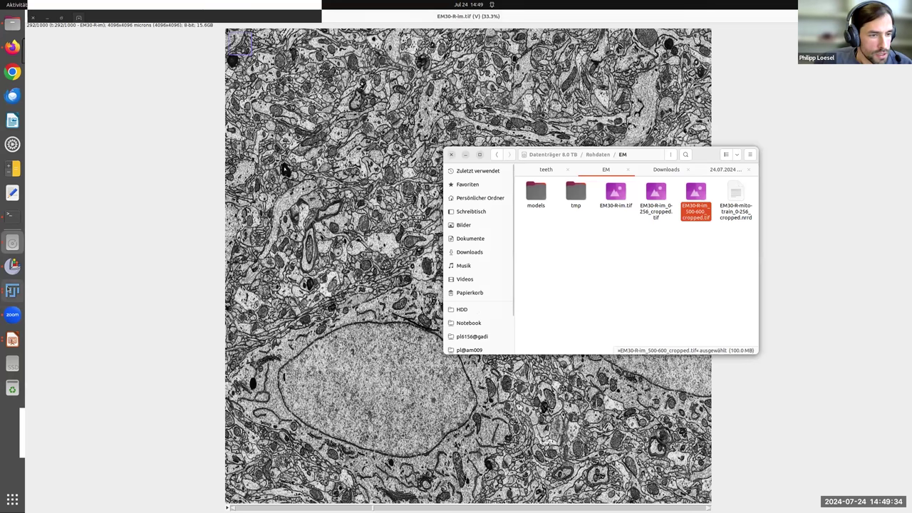
click(13, 291)
click(99, 258)
click(12, 242)
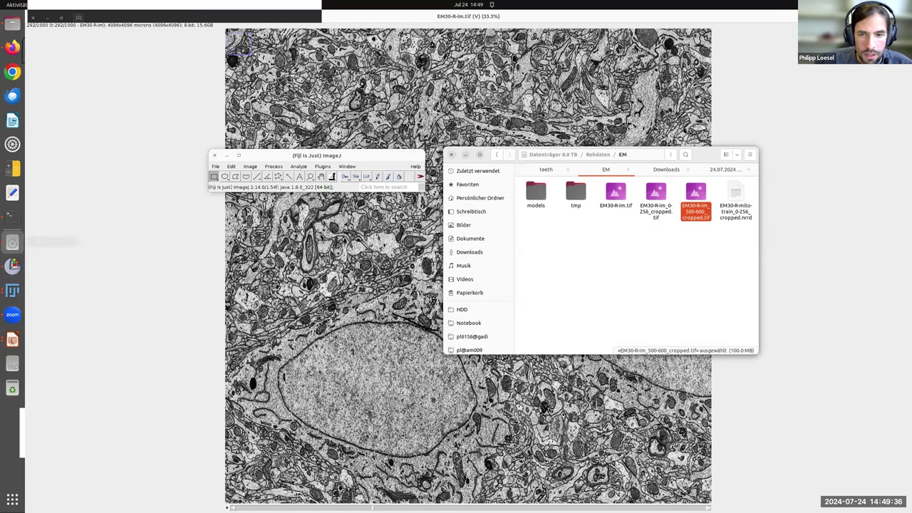
drag(694, 204, 361, 186)
drag(654, 203, 334, 187)
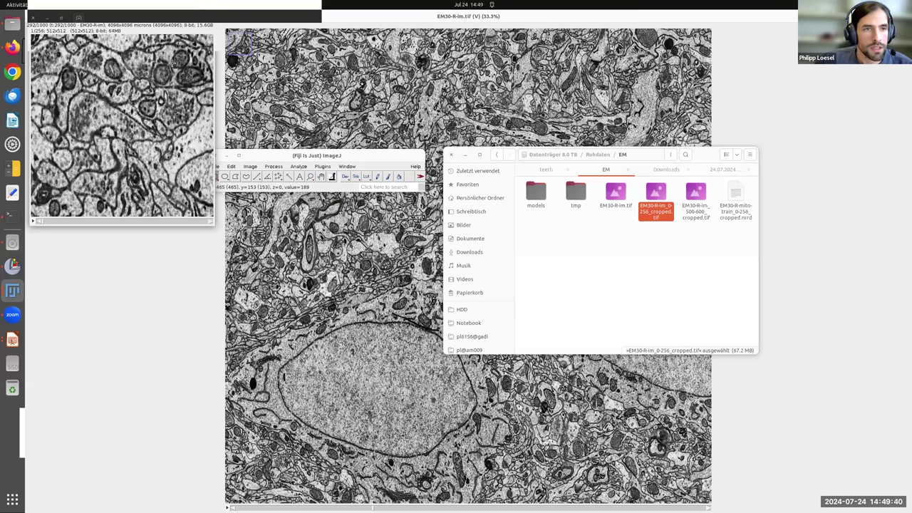
drag(32, 34, 45, 87)
drag(58, 285, 95, 285)
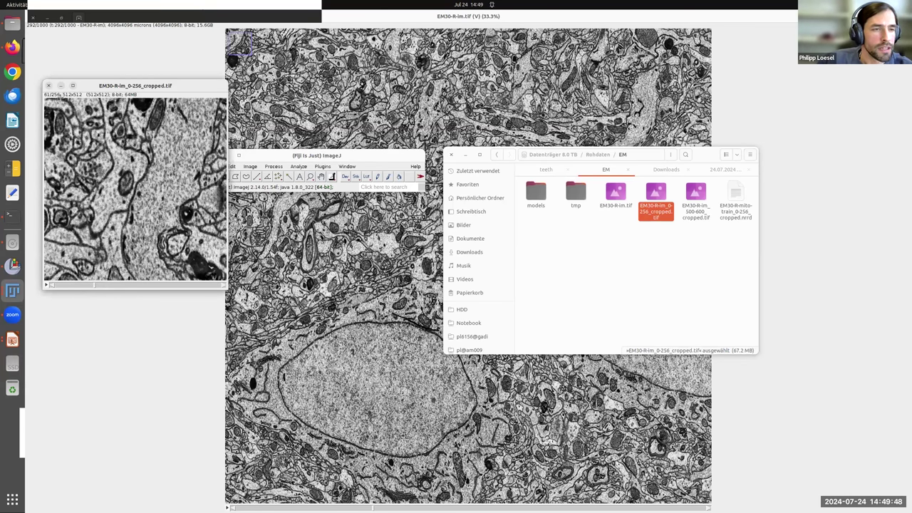
drag(100, 283, 143, 284)
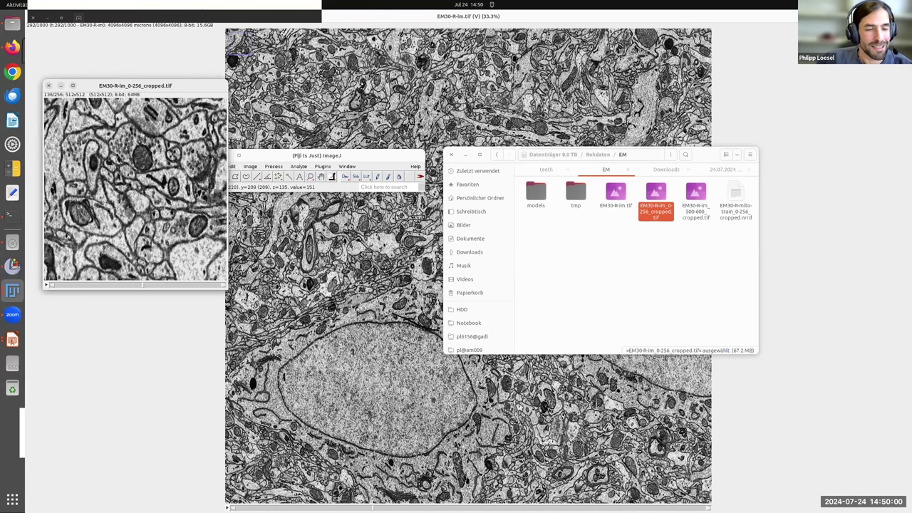
scroll(141, 163, down, 3)
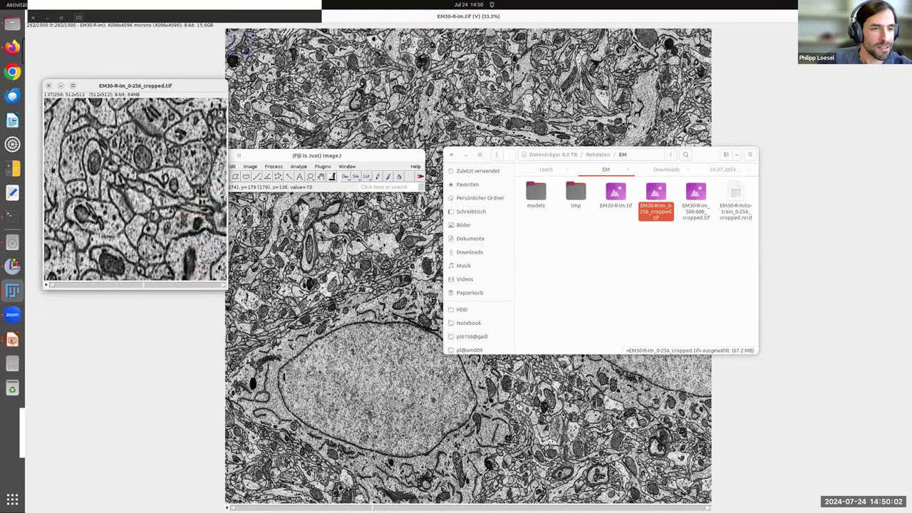
scroll(140, 166, up, 3)
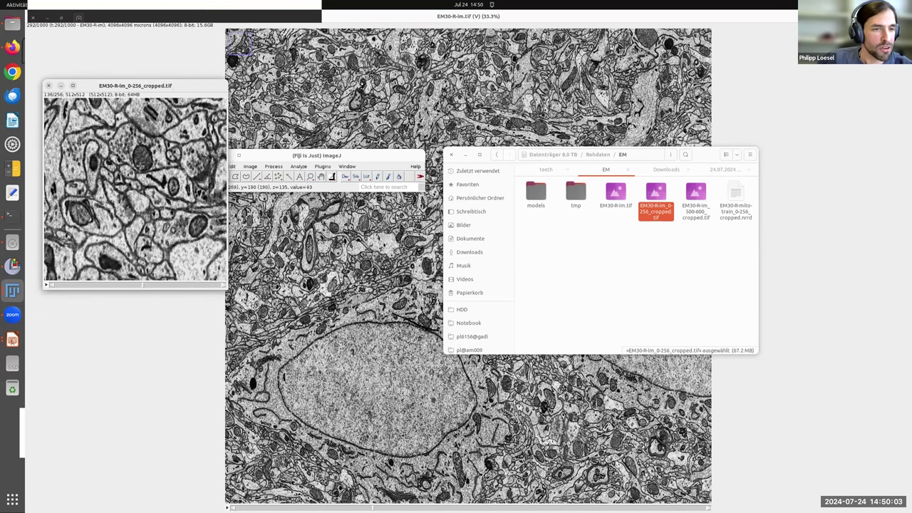
Switch to Biomedisa in Firefox, view the slices of EM30-R-mito-train_0-256_cropped.nrrd in the 7th project, and return to the project list.
click(12, 47)
scroll(731, 414, down, 5)
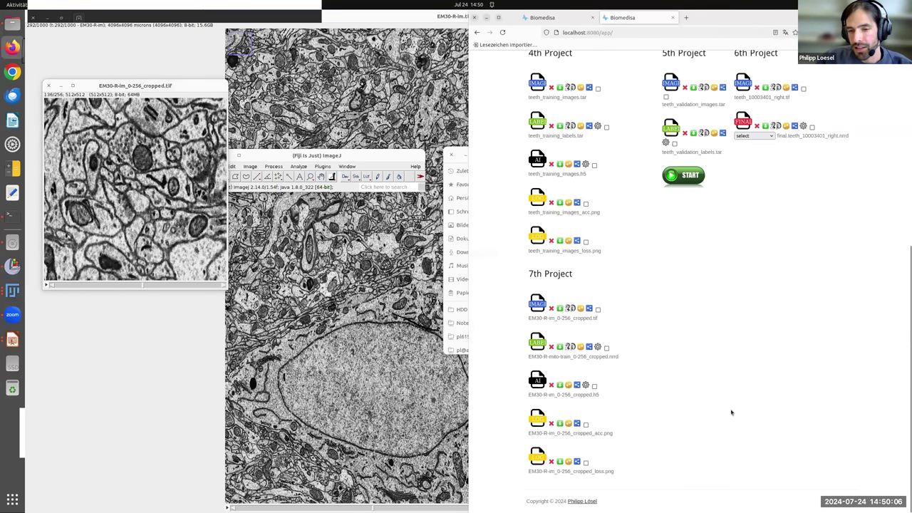
click(570, 347)
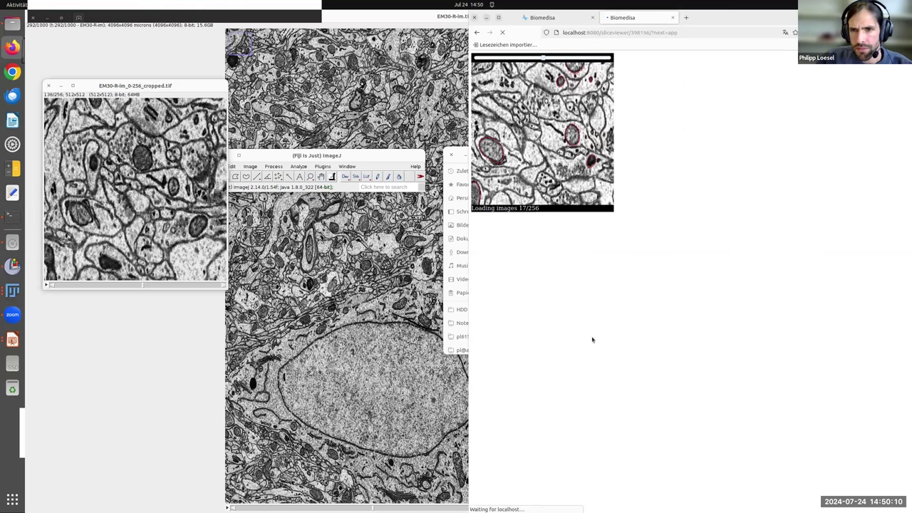
mouse_move(543, 57)
mouse_down()
mouse_move(528, 60)
mouse_move(552, 64)
mouse_up()
scroll(552, 64, up, 3)
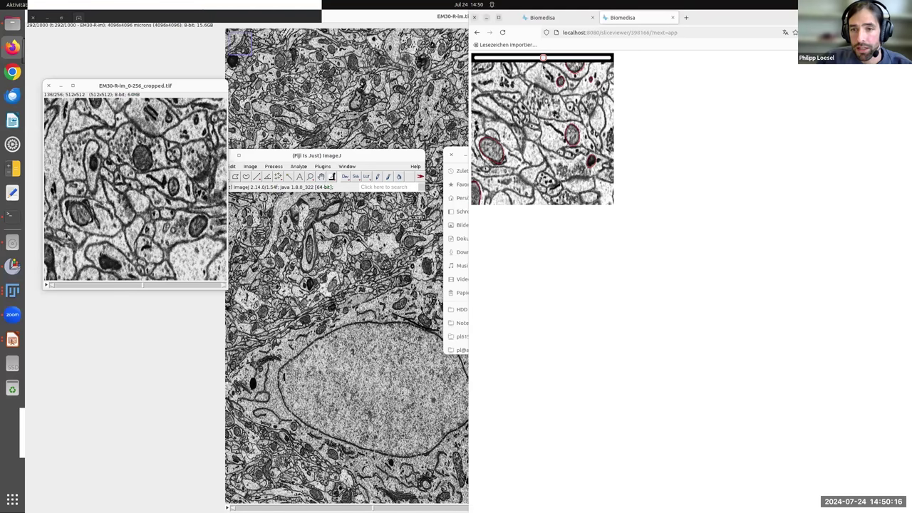
mouse_move(544, 57)
mouse_down()
mouse_move(556, 58)
mouse_move(542, 58)
mouse_up()
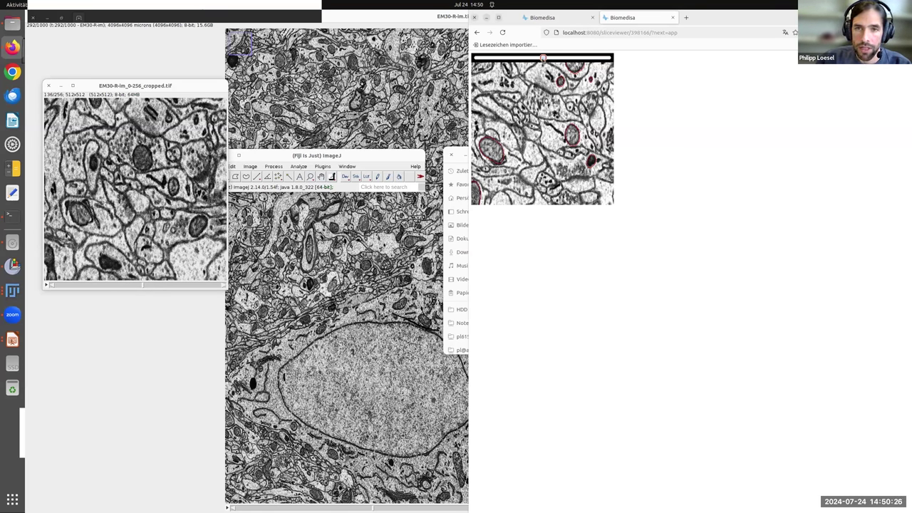
click(477, 32)
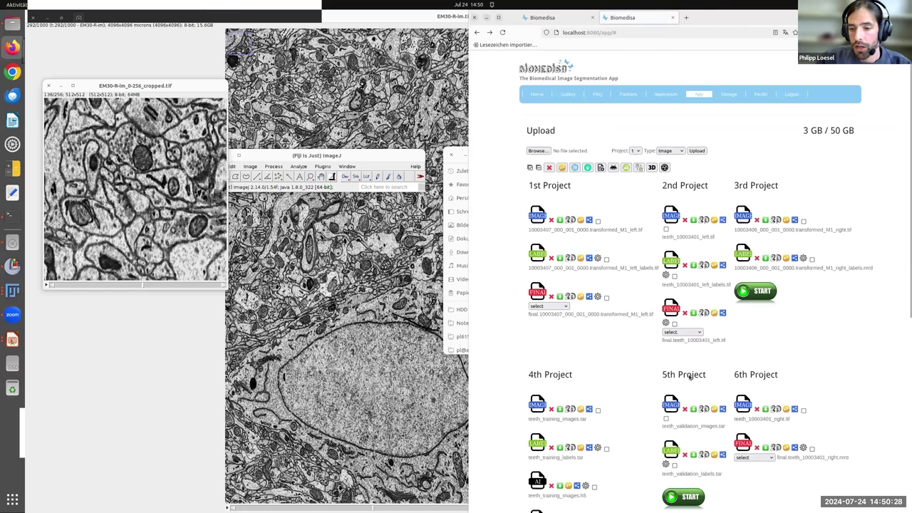
scroll(690, 377, down, 5)
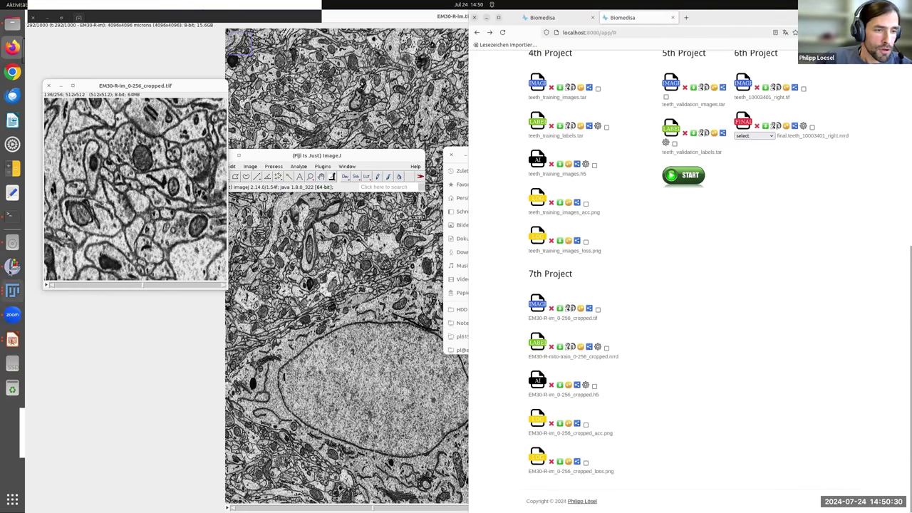
Switch to 3D Slicer and load EM30-R-im_0-256_cropped.tif as a volume and EM30-R-mito-train_0-256_cropped.nrrd as a segmentation from the EM folder.
click(12, 266)
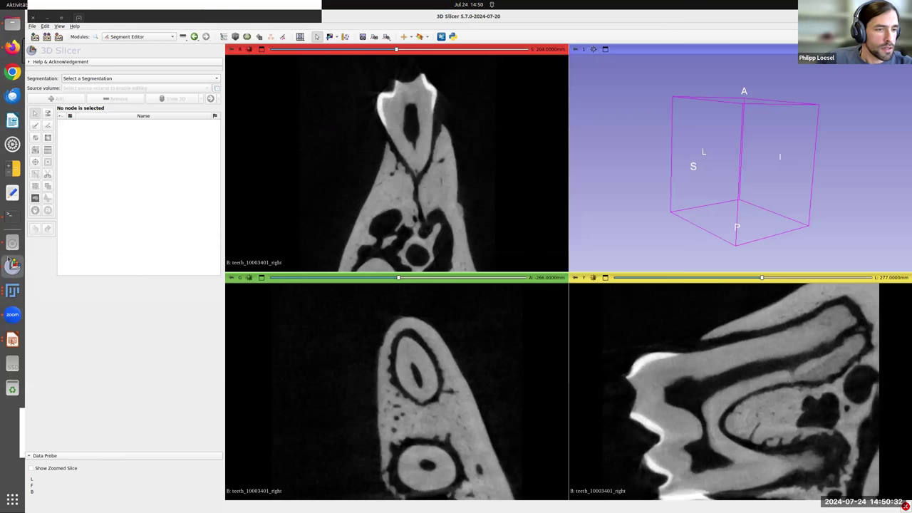
click(12, 242)
ctrl+click(735, 205)
mouse_move(661, 200)
mouse_down()
mouse_move(438, 197)
mouse_move(172, 71)
mouse_move(599, 197)
mouse_move(675, 207)
mouse_move(660, 206)
mouse_up()
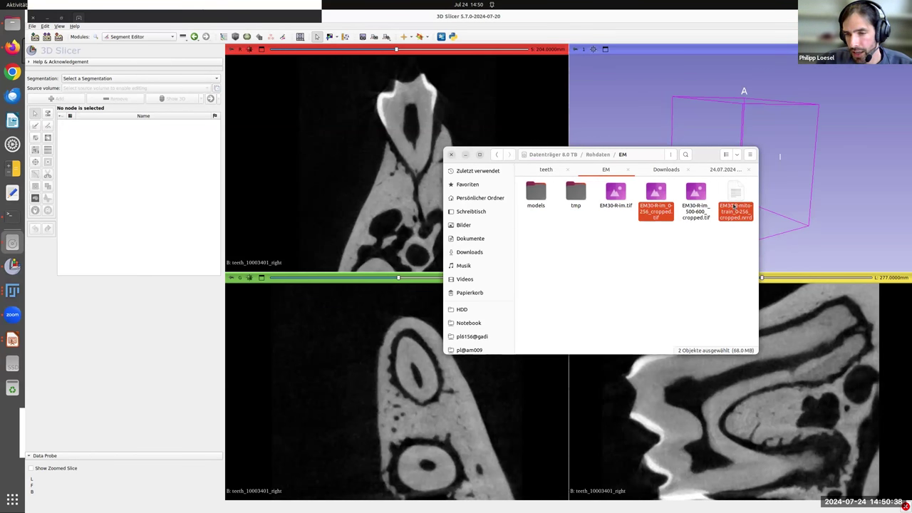
drag(654, 194, 179, 71)
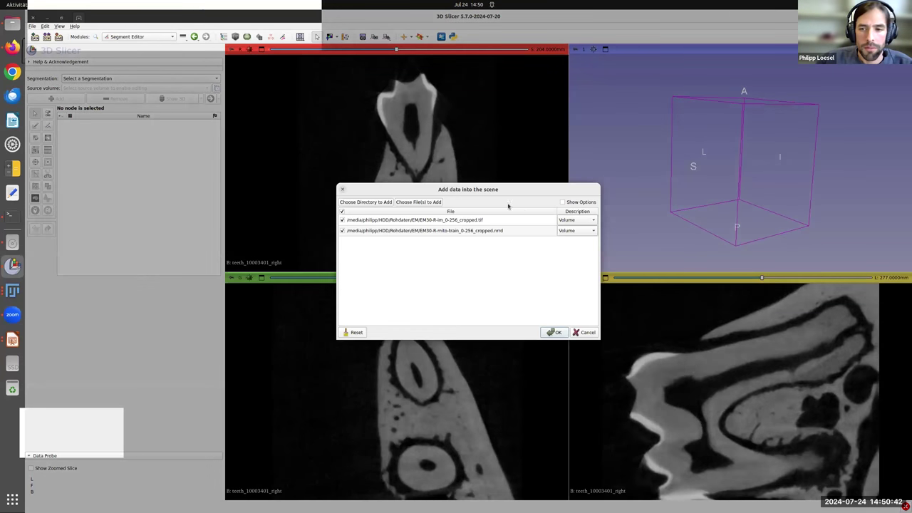
click(562, 234)
click(566, 242)
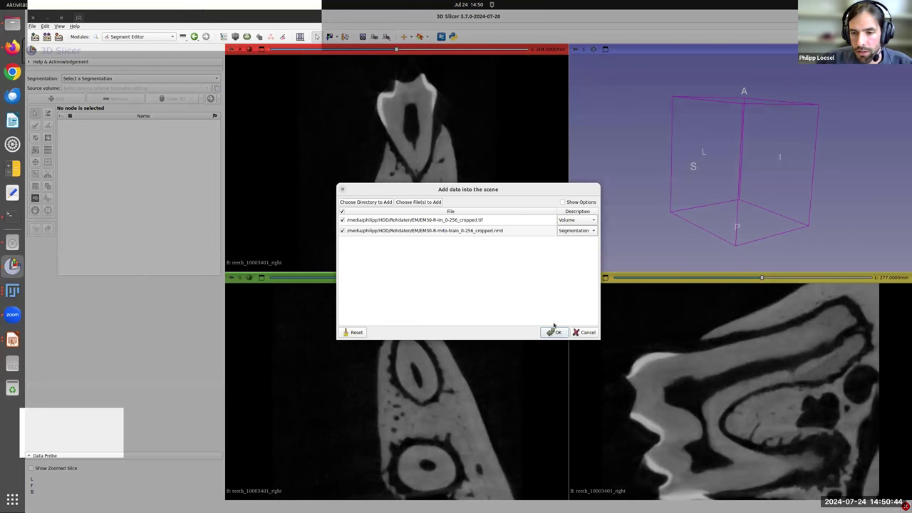
click(553, 332)
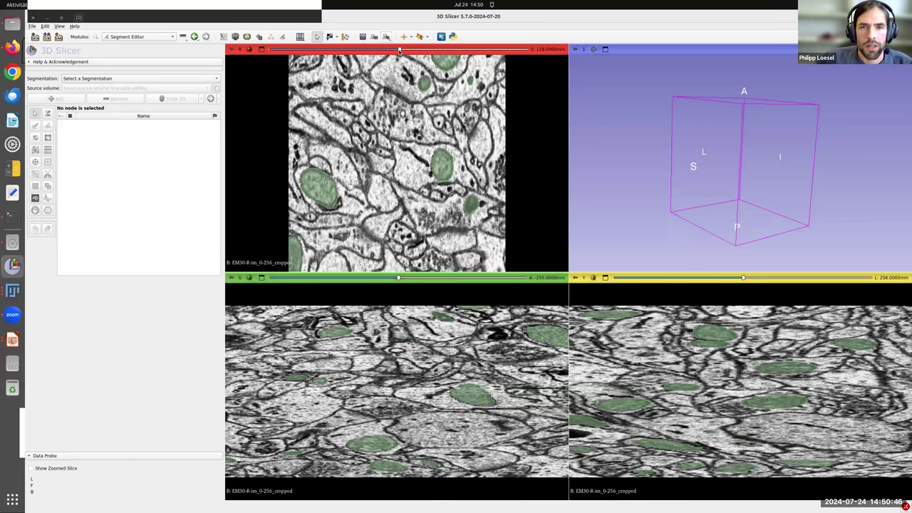
mouse_move(383, 52)
mouse_down()
mouse_move(336, 49)
mouse_move(382, 50)
mouse_up()
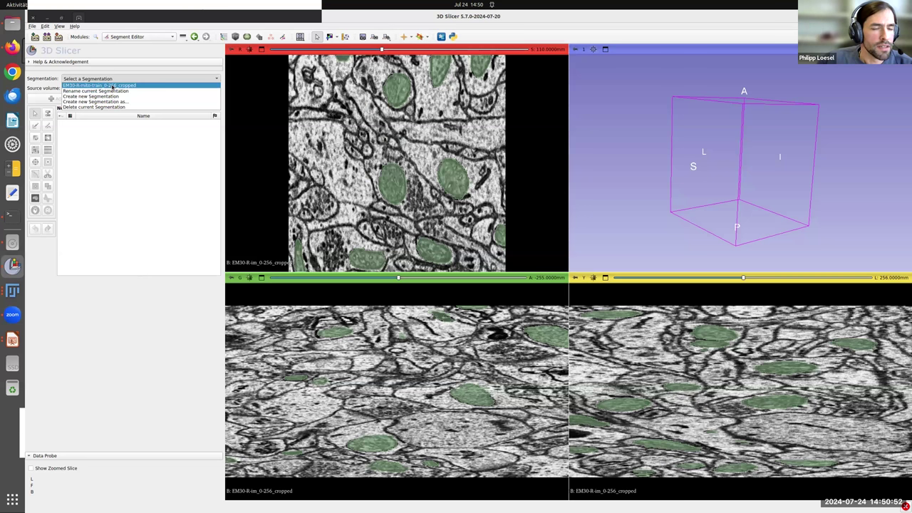
Choose EM30-R-mito-train_0-256_cropped as the segmentation to edit and EM30-R-im_0-256_cropped as its source volume.
click(113, 86)
click(115, 88)
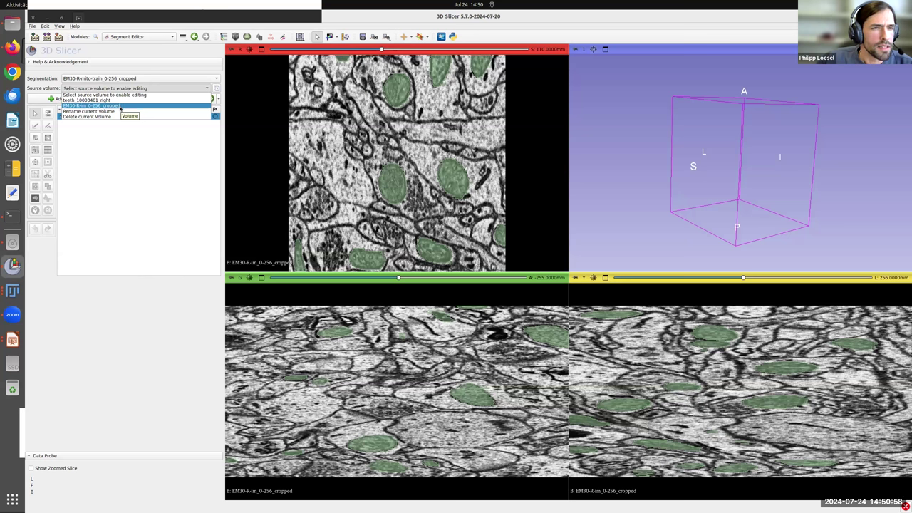
click(120, 107)
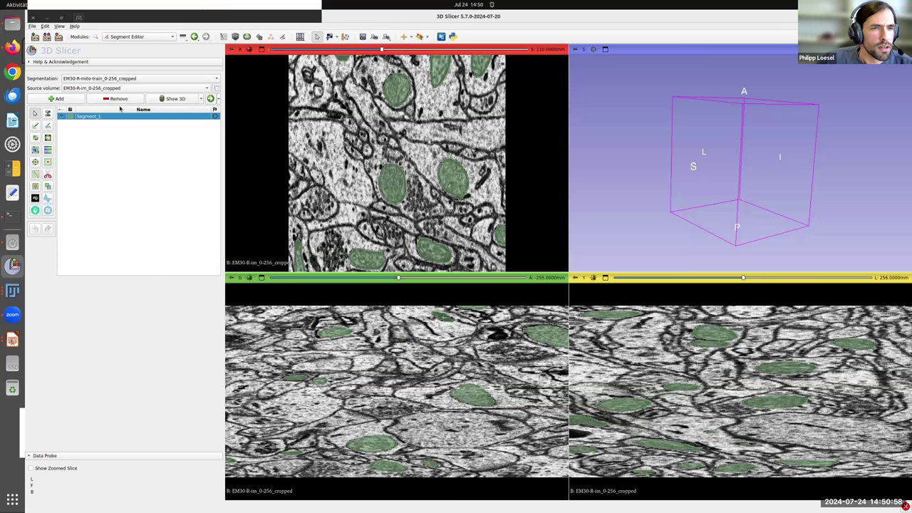
Start Biomedisa Training and set its model file to EM30-R-im_0-256_cropped-1.h5 in the Downloads folder.
click(49, 210)
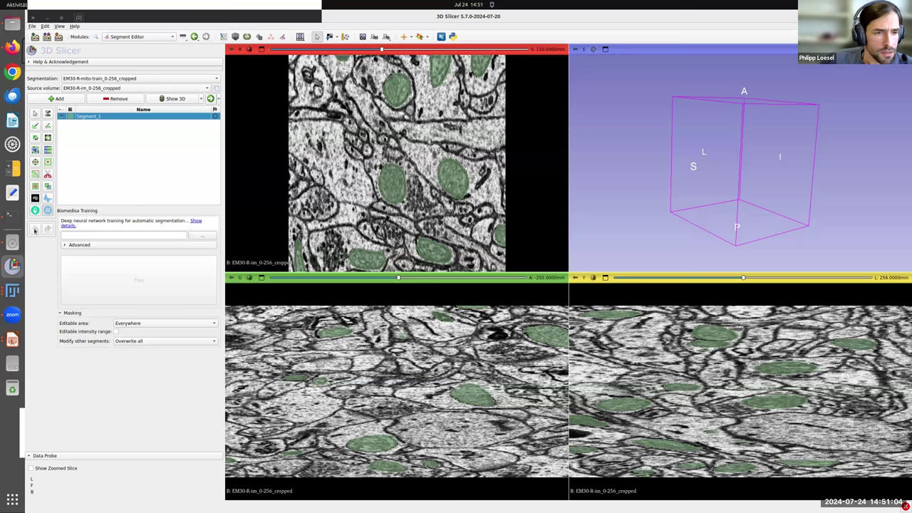
click(203, 236)
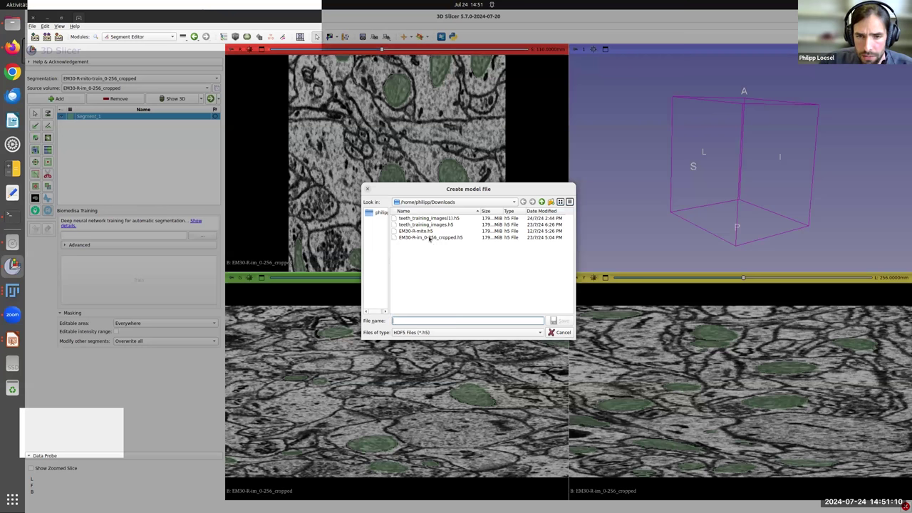
click(429, 239)
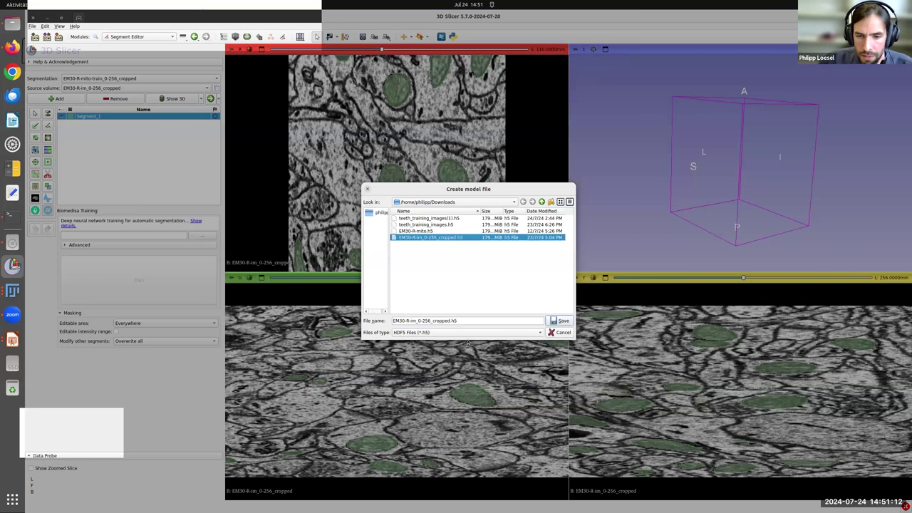
click(449, 321)
text(1)
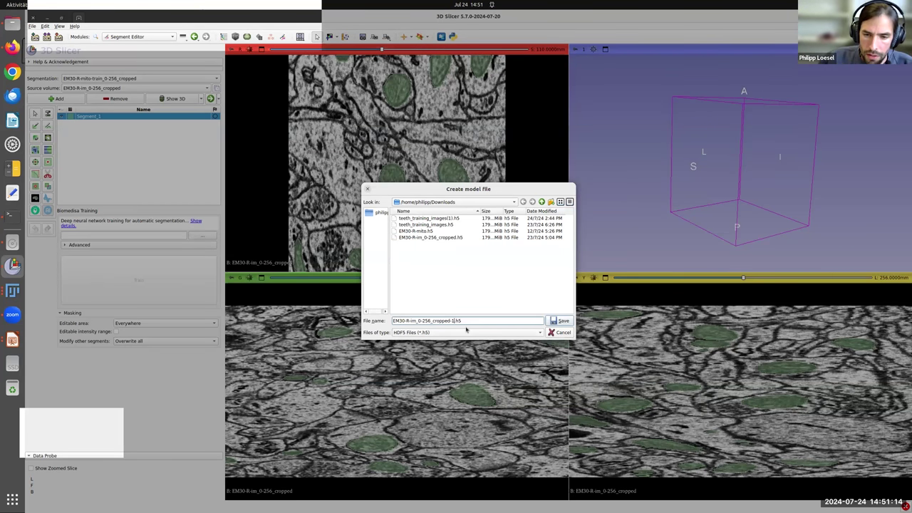
click(560, 320)
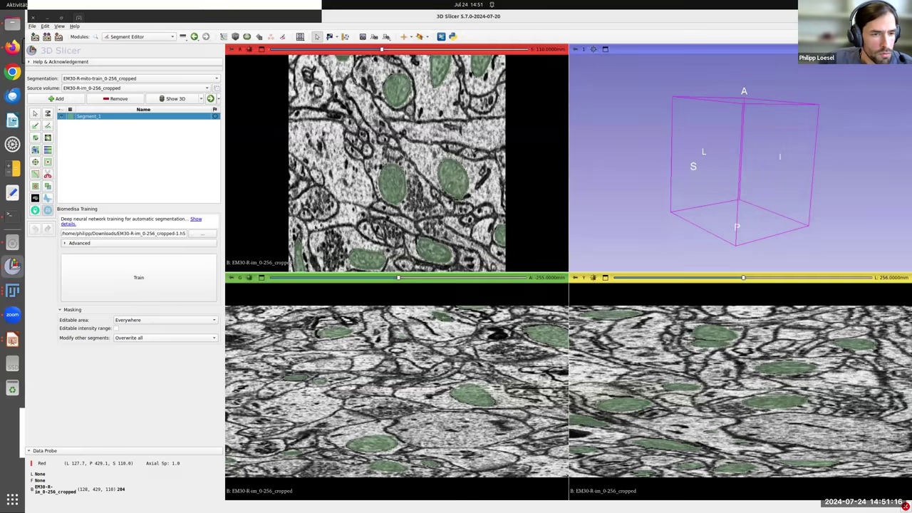
Enable Balance, Swap axes, Flip x, Flip y and Flip z in the advanced training settings.
click(170, 246)
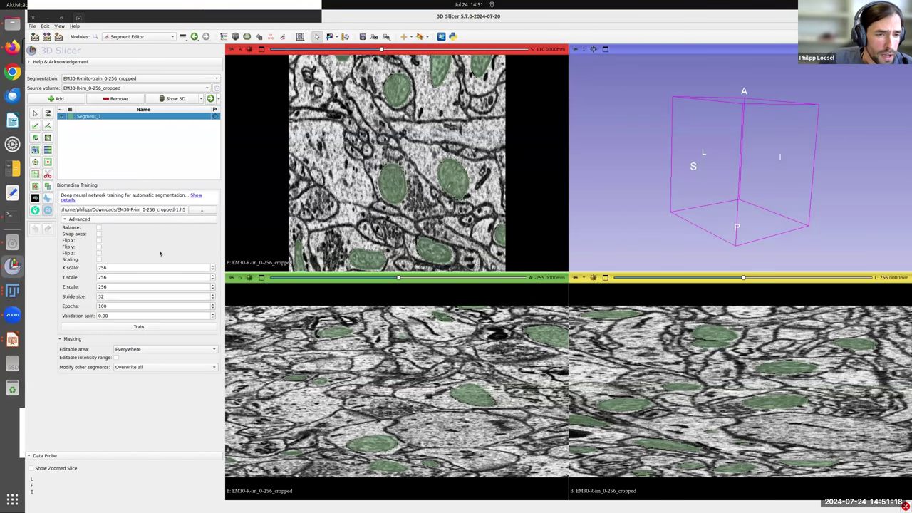
click(99, 228)
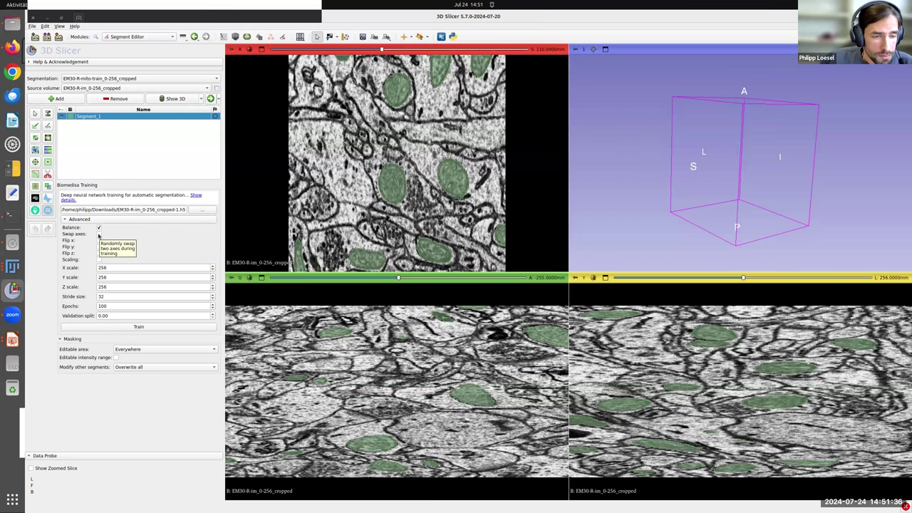
click(98, 234)
click(98, 240)
click(98, 247)
click(99, 253)
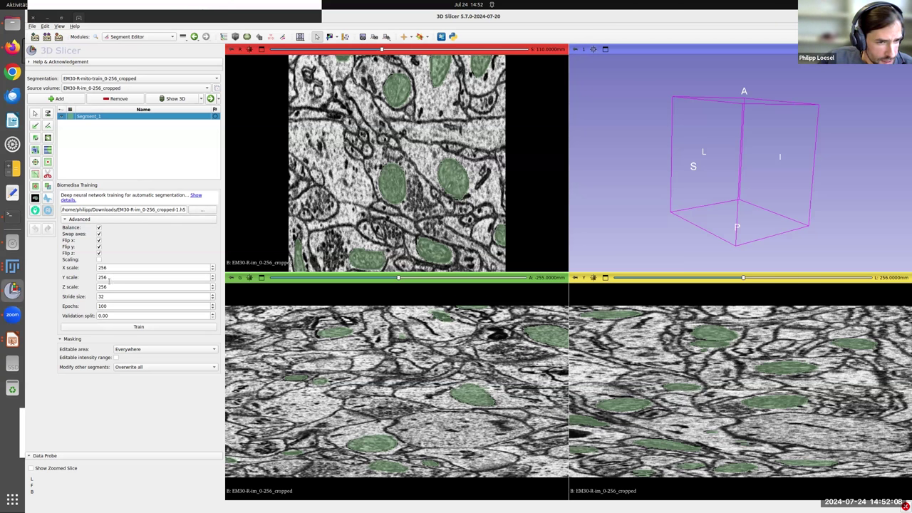
Set the training to 30 epochs with a validation split of 0.75.
double_click(103, 306)
text(30)
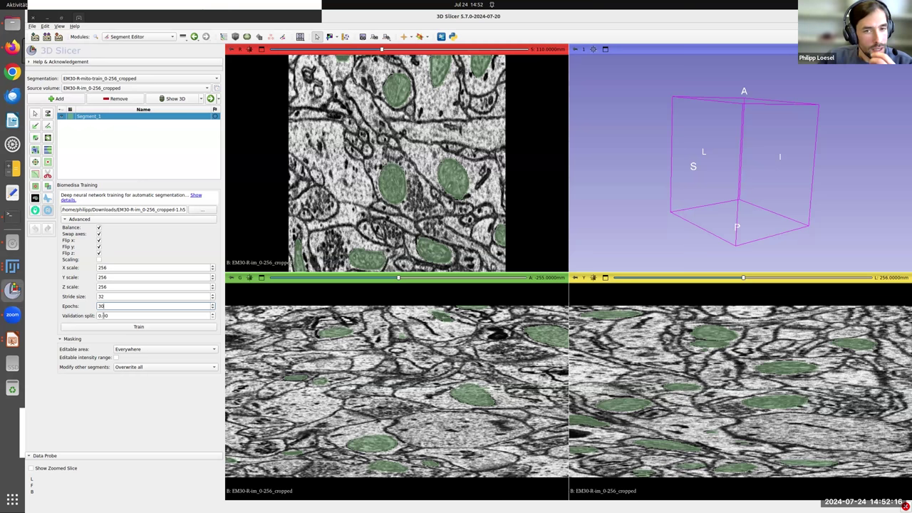
drag(102, 315, 119, 315)
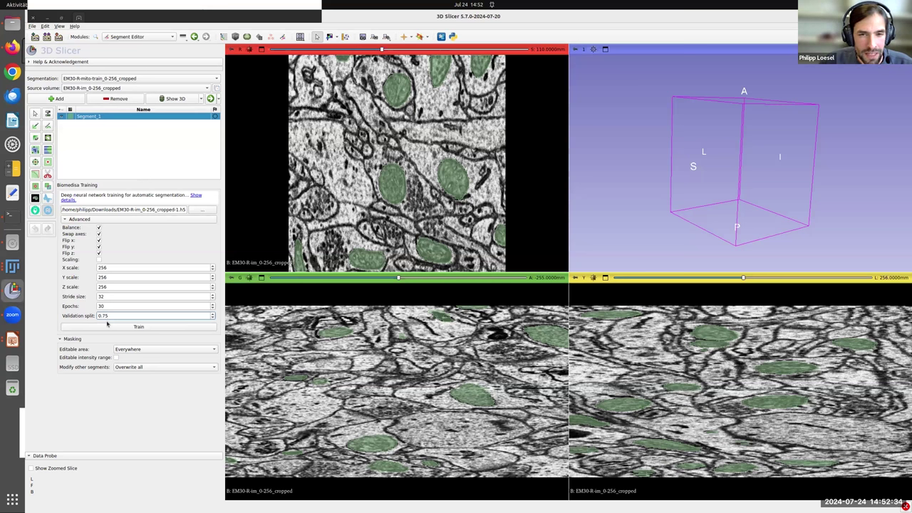
Switch to Biomedisa in Firefox, review the training settings of EM30-R-mito-train_0-256_cropped.nrrd, and return to the project list.
click(12, 48)
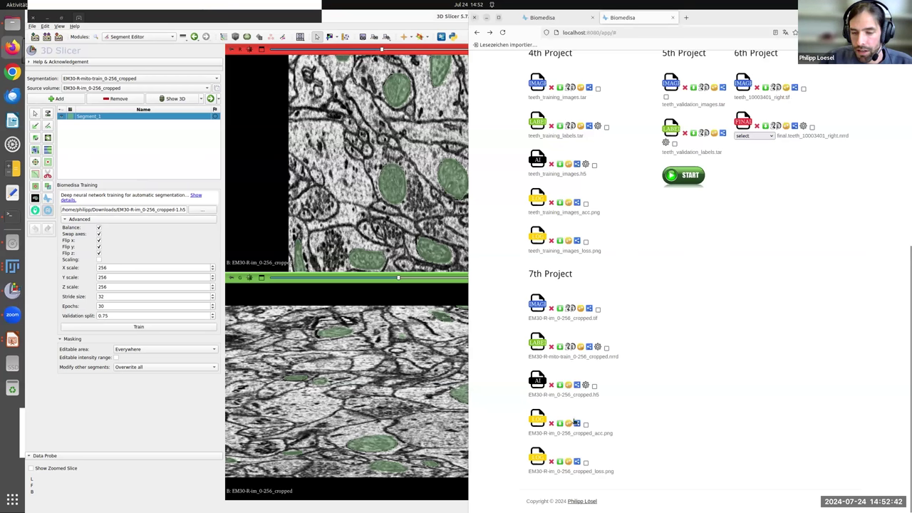
click(597, 347)
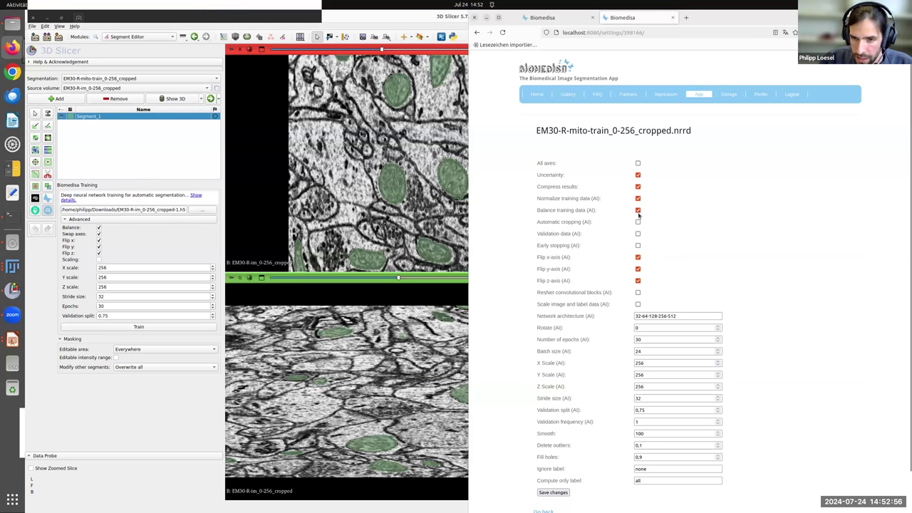
double_click(648, 410)
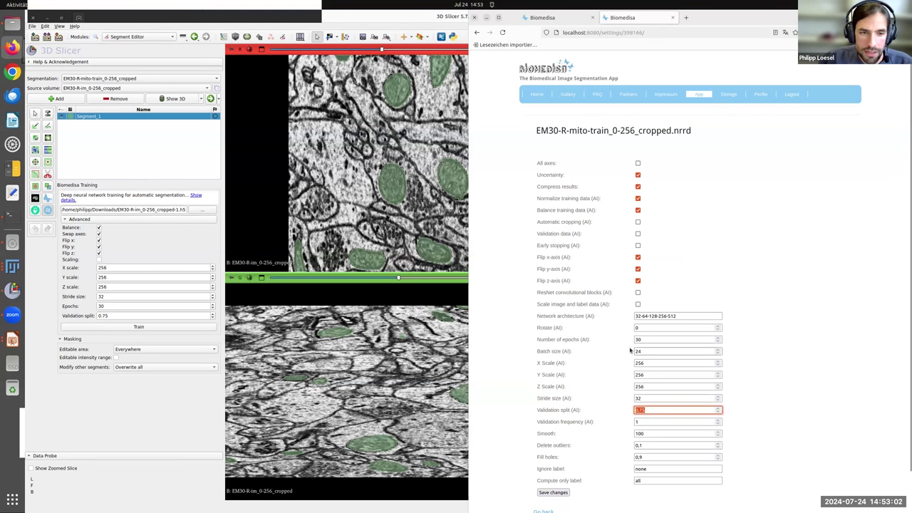
click(544, 510)
scroll(754, 381, down, 4)
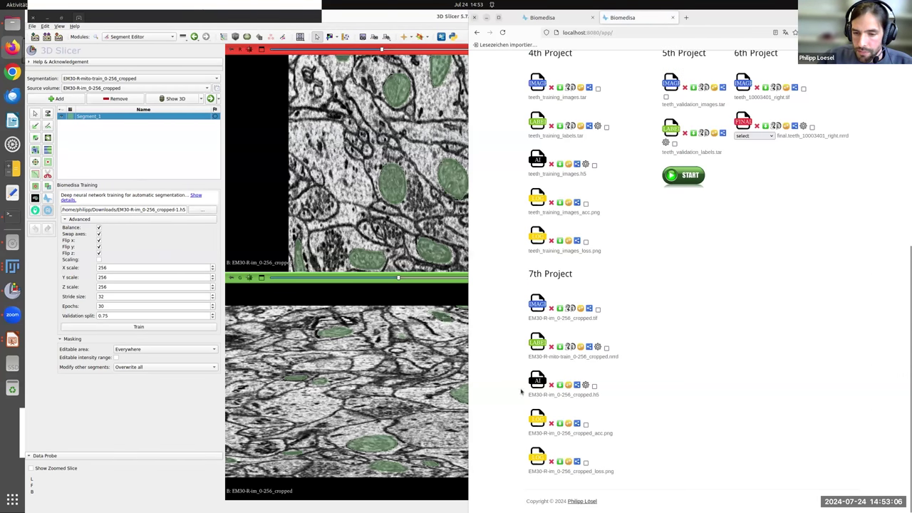
Examine the accuracy plot EM30-R-im_0-256_cropped_acc.png in the 7th project, and switch back to 3D Slicer.
click(535, 419)
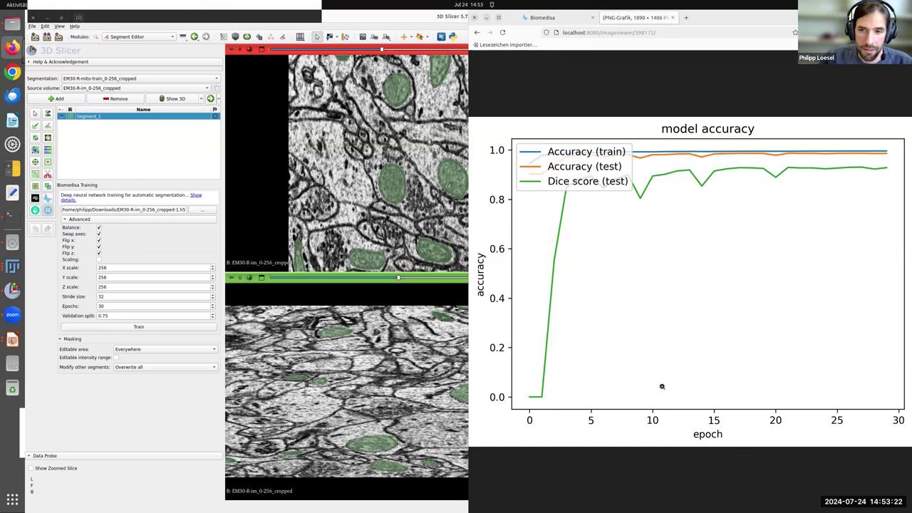
click(477, 34)
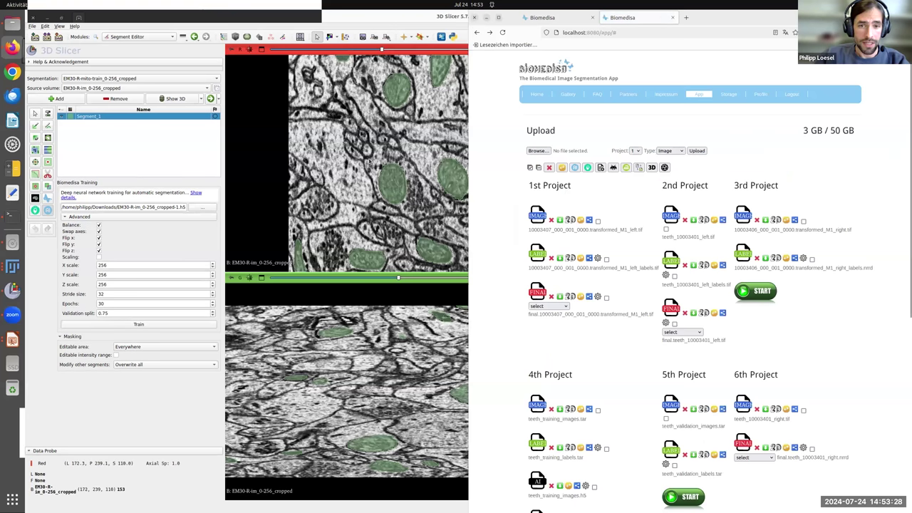
click(370, 14)
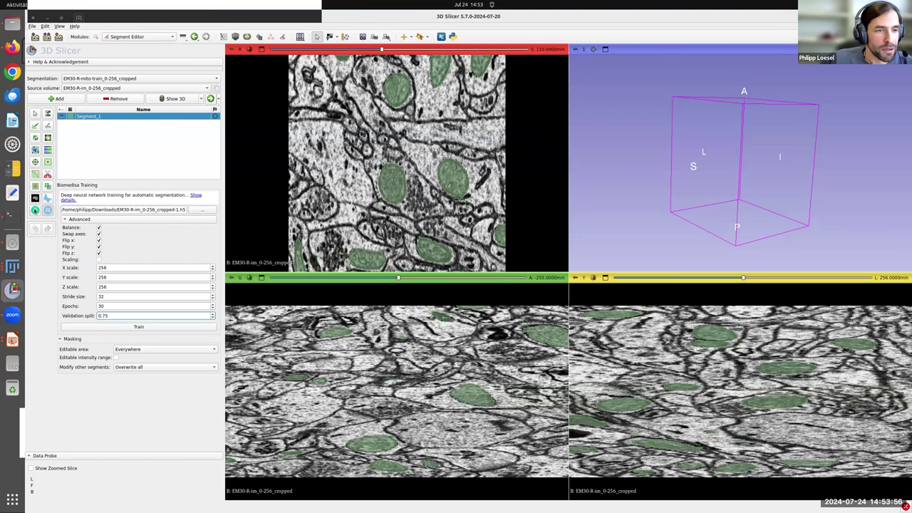
Open Biomedisa Prediction, and restart 3D Slicer from the terminal to get an empty scene.
click(35, 209)
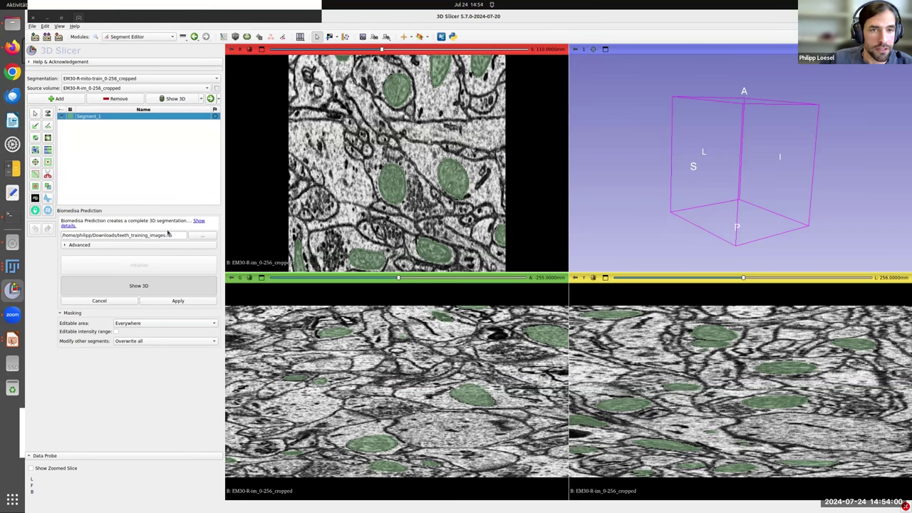
click(16, 218)
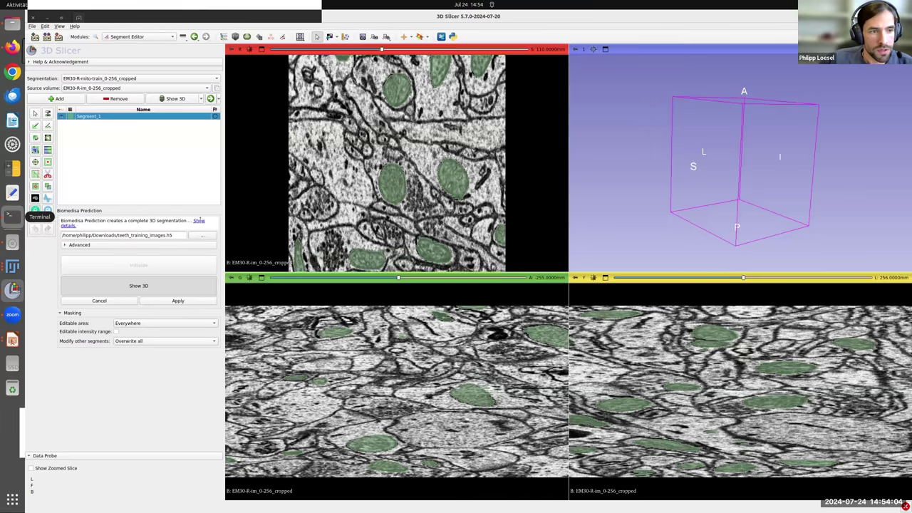
key(ctrl+c)
key(Up)
key(Return)
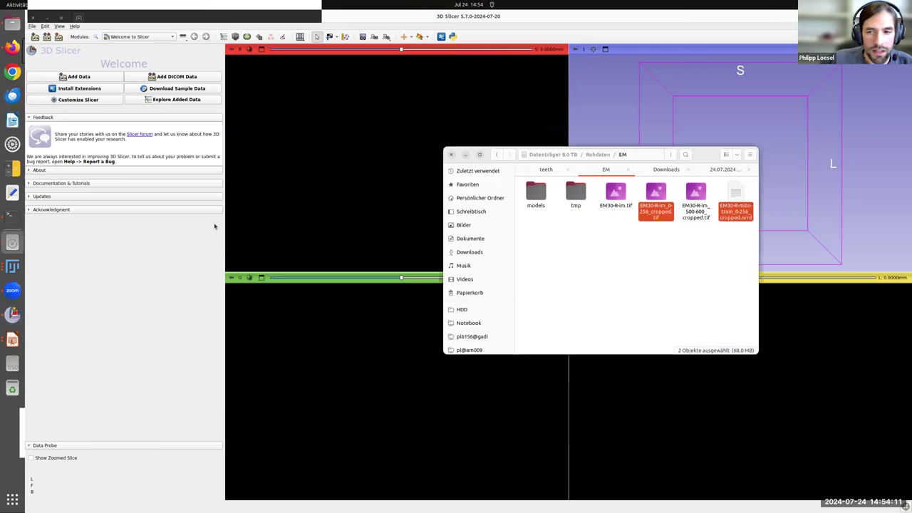
Load EM30-R-im_500-600_cropped.tif from the EM folder into 3D Slicer as a volume and look through its axial slices.
click(631, 214)
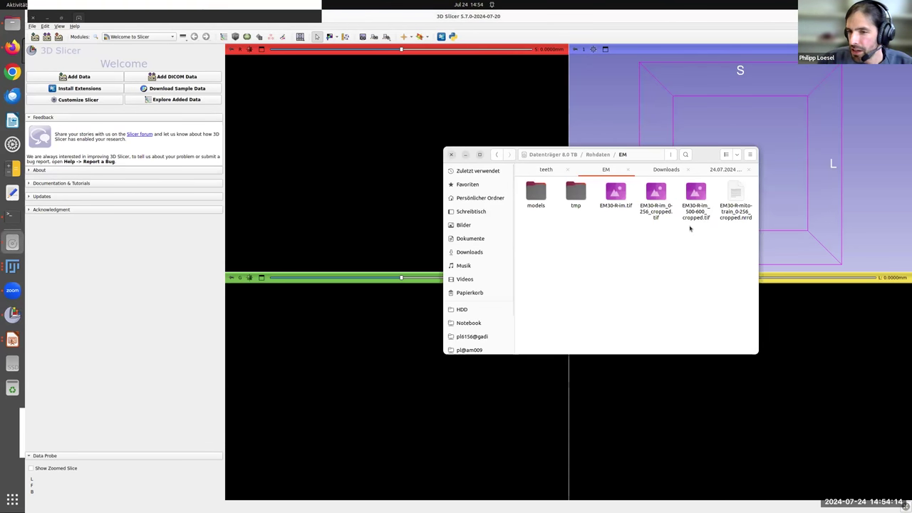
click(656, 215)
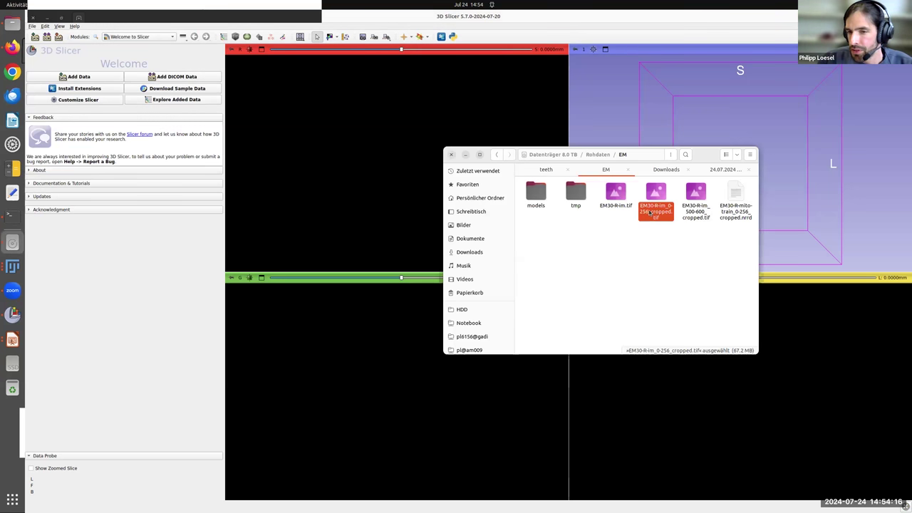
click(616, 198)
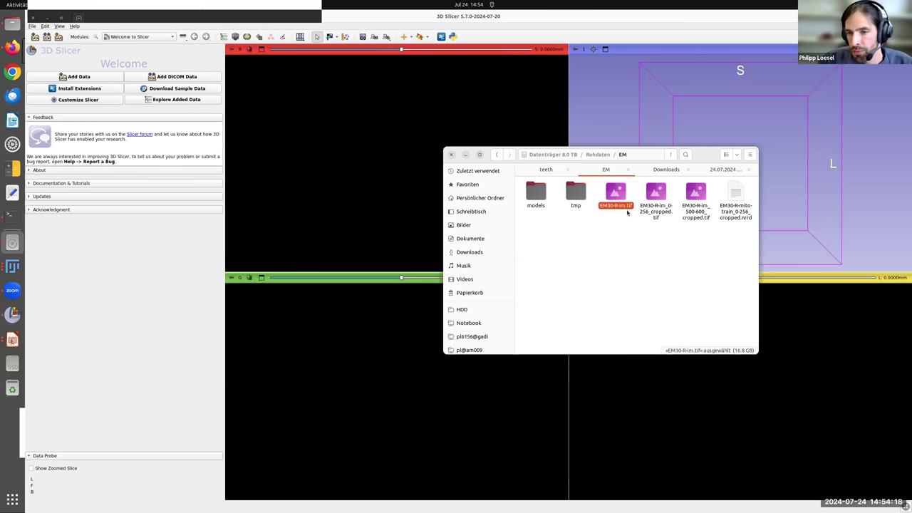
click(662, 211)
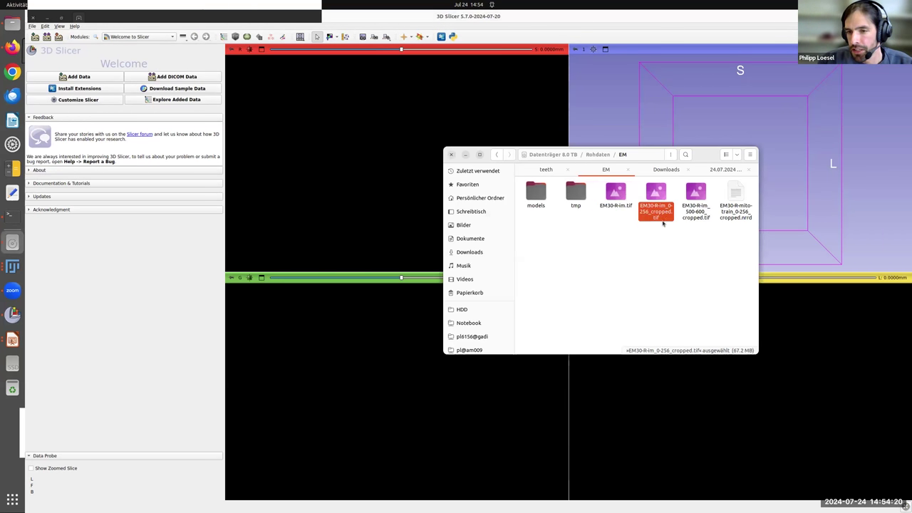
drag(695, 194, 175, 63)
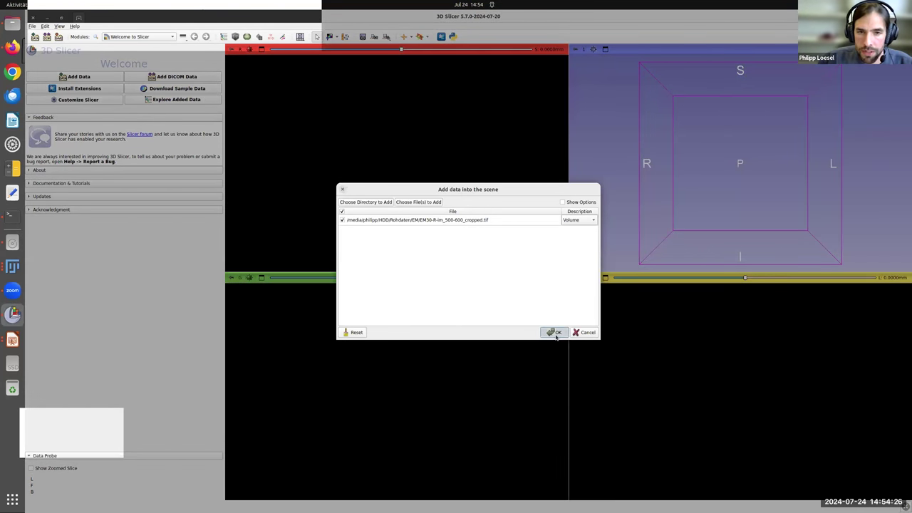
click(557, 333)
scroll(402, 151, down, 12)
scroll(421, 165, up, 11)
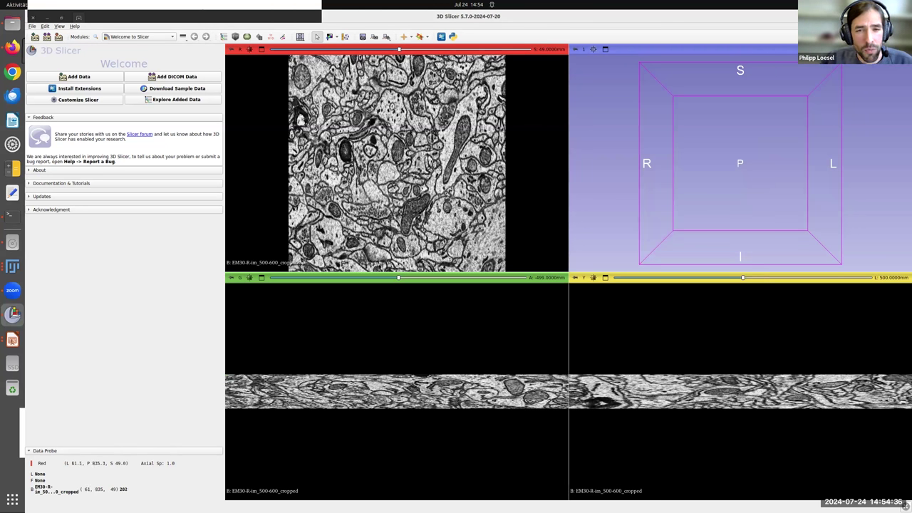
scroll(301, 195, down, 3)
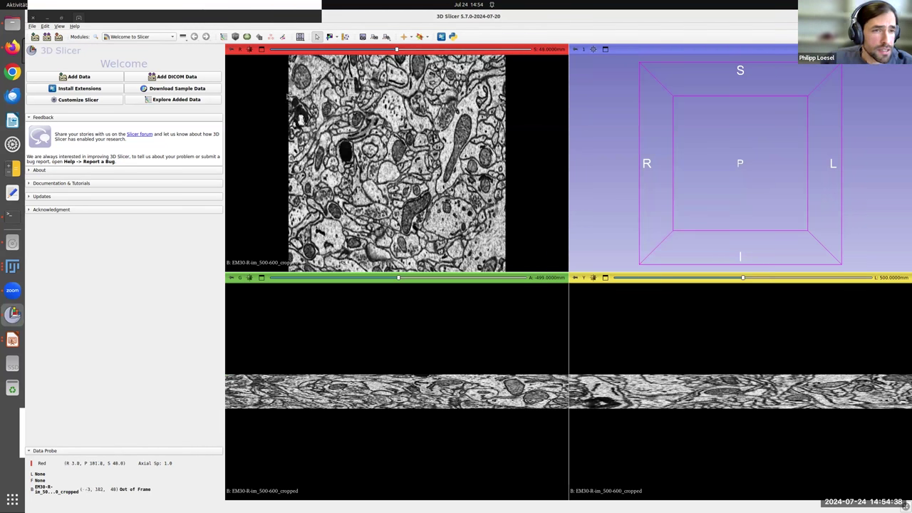
Run Biomedisa Prediction from the Segment Editor on EM30-R-im_500-600_cropped with the model EM30-R-im_0-256_cropped.h5 from Downloads.
click(112, 36)
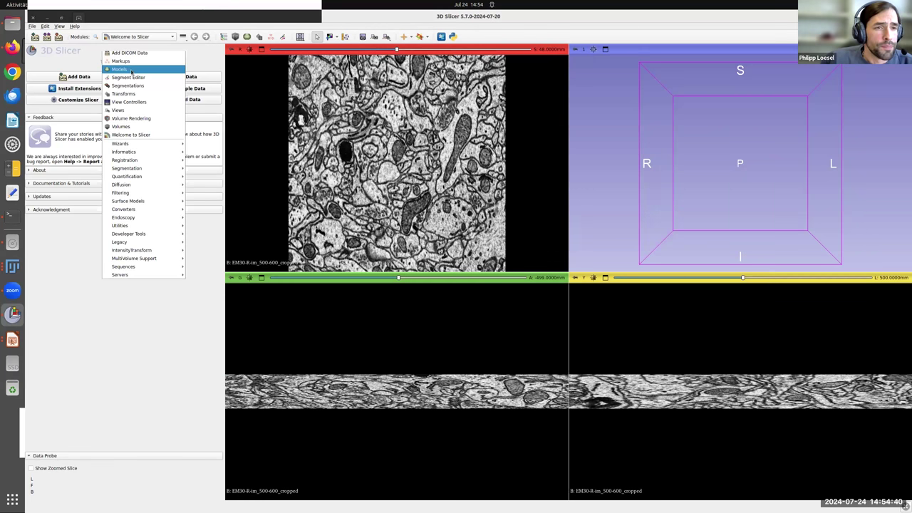
key(Escape)
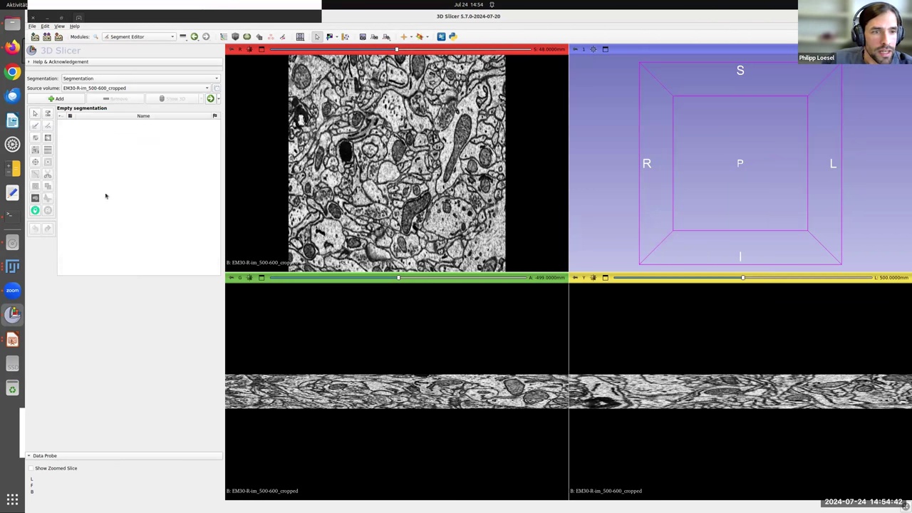
click(35, 211)
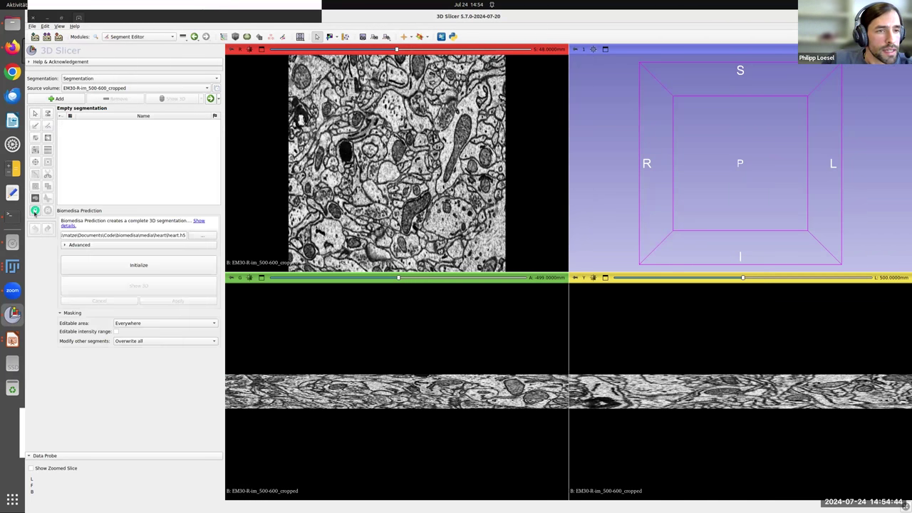
click(203, 235)
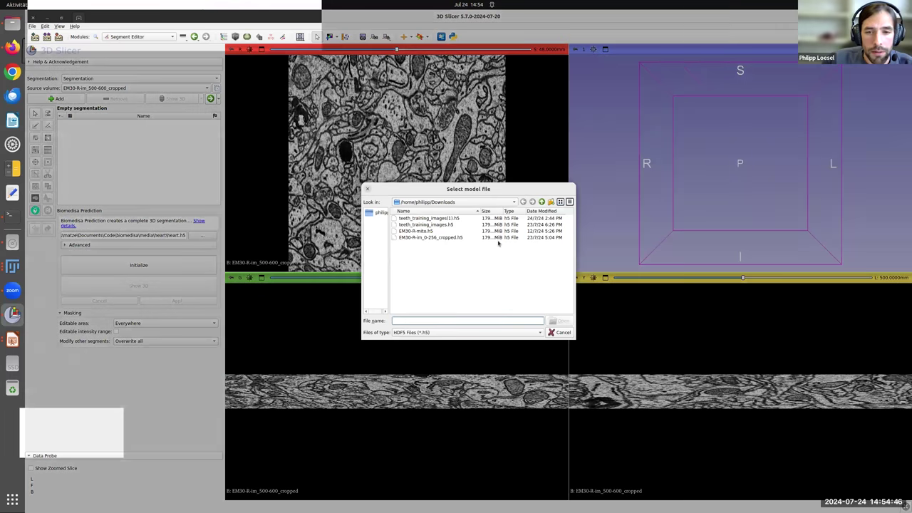
click(429, 238)
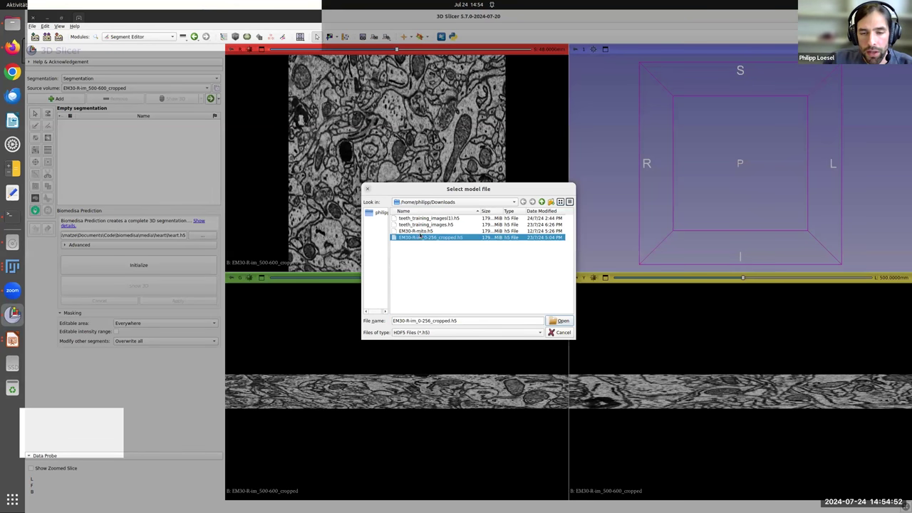
click(420, 231)
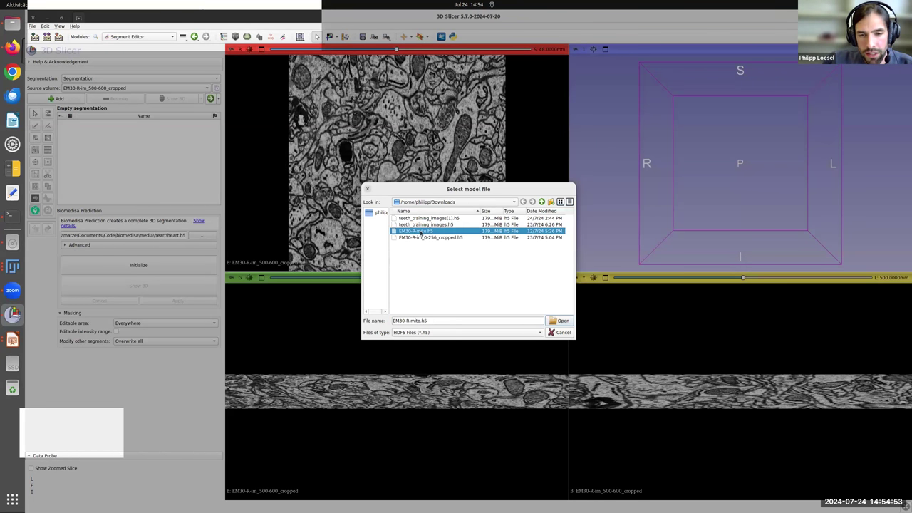
click(441, 238)
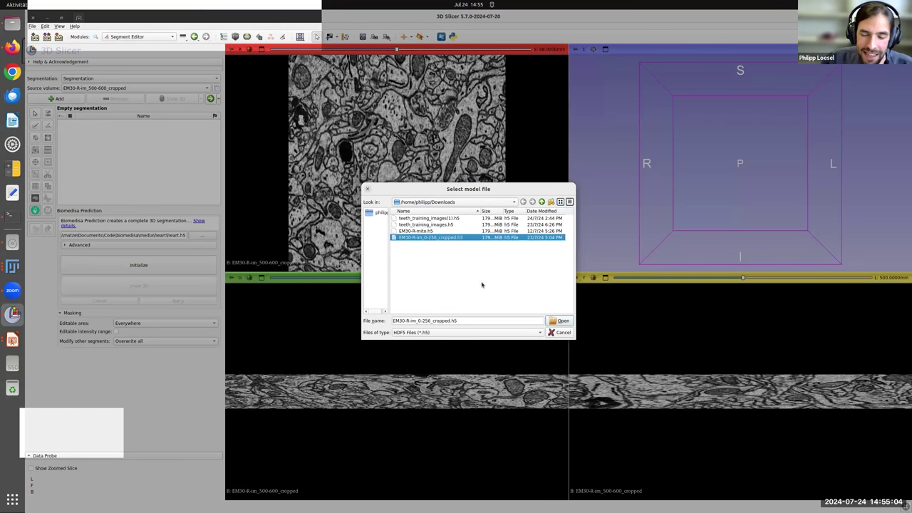
double_click(444, 240)
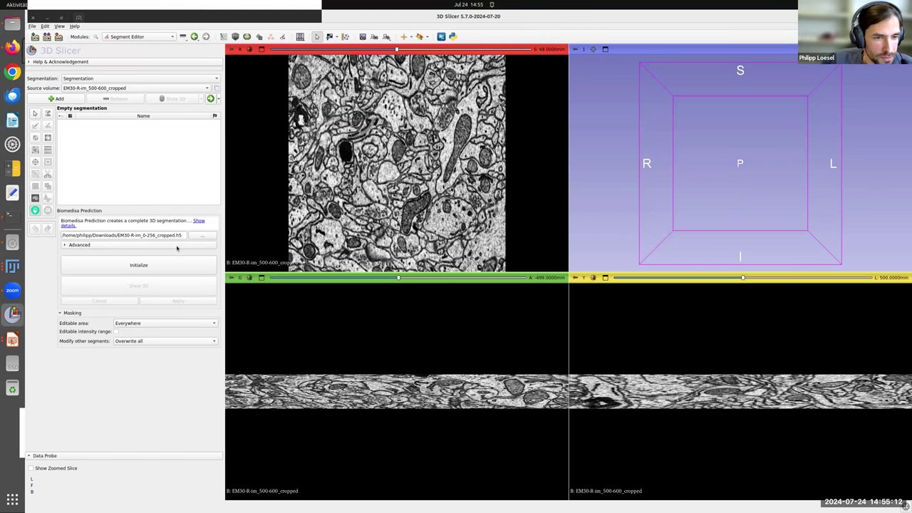
click(161, 264)
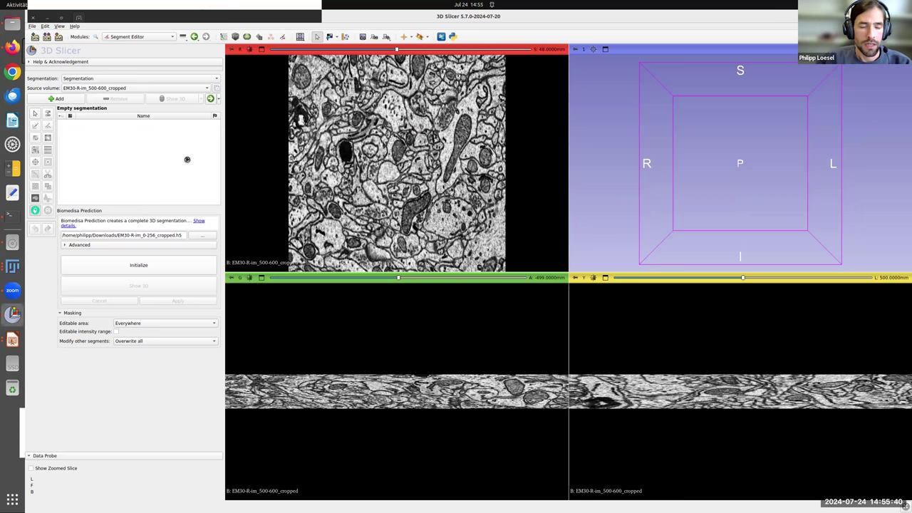
Switch to Biomedisa in Firefox, look through the slice preview with outlined mitochondria, and return to 3D Slicer.
click(12, 48)
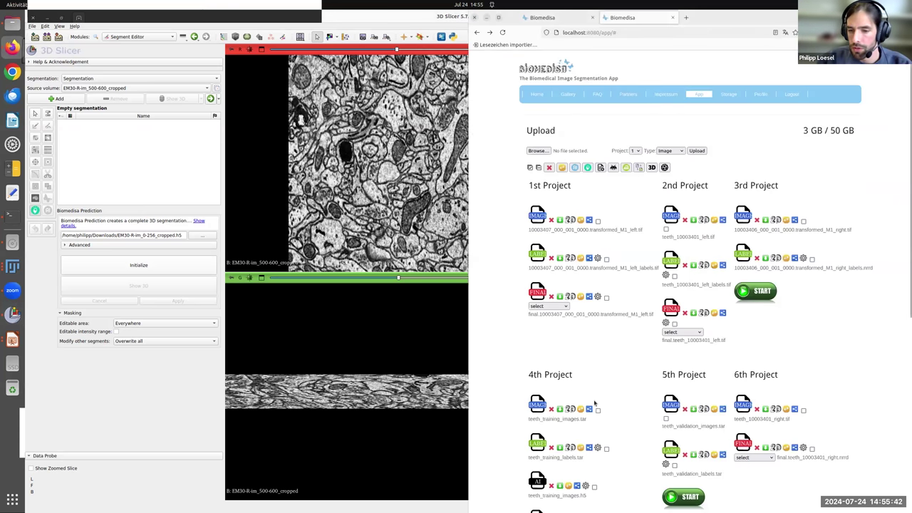
scroll(584, 349, down, 7)
click(569, 385)
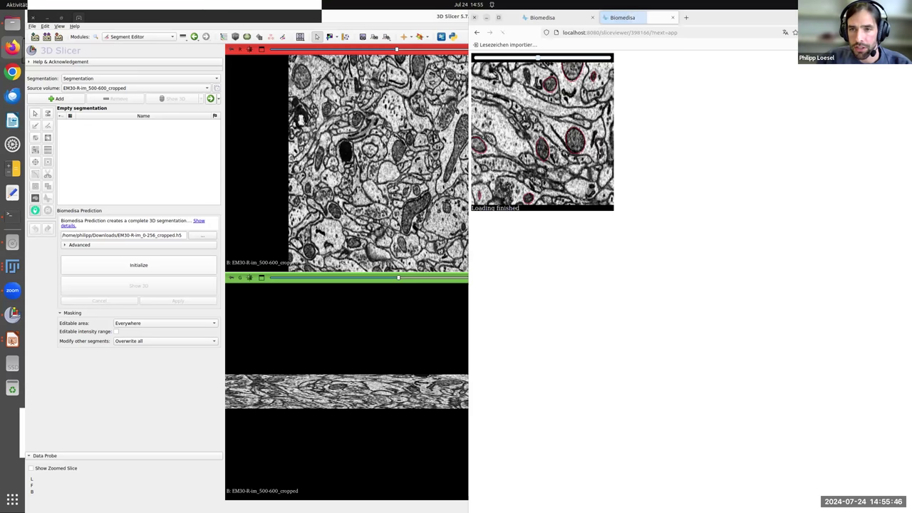
scroll(542, 152, down, 1)
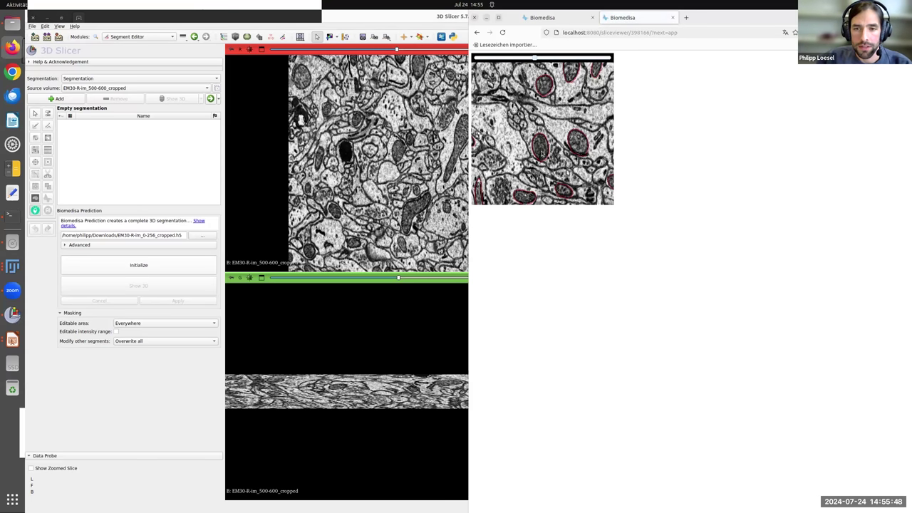
scroll(559, 134, down, 4)
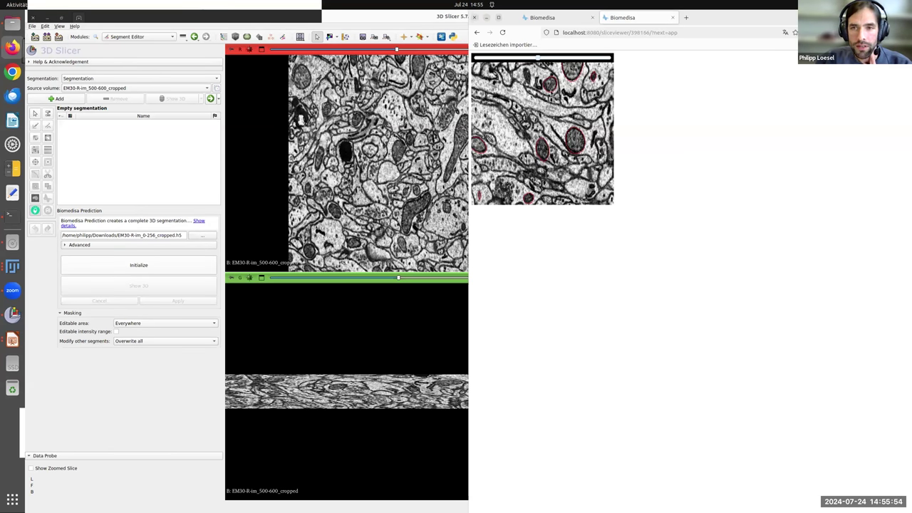
click(394, 12)
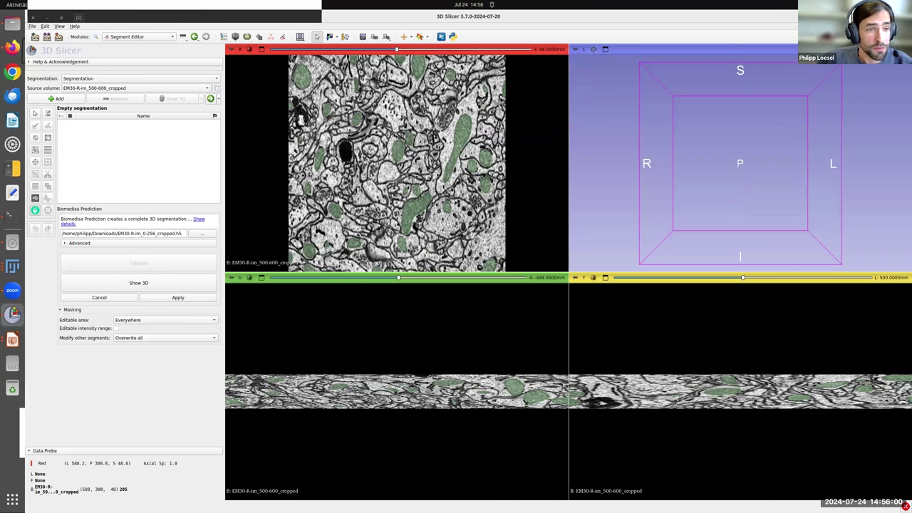
Examine the predicted mitochondria across the axial slices, including the slices around the image artifact.
scroll(408, 141, down, 2)
scroll(402, 145, down, 6)
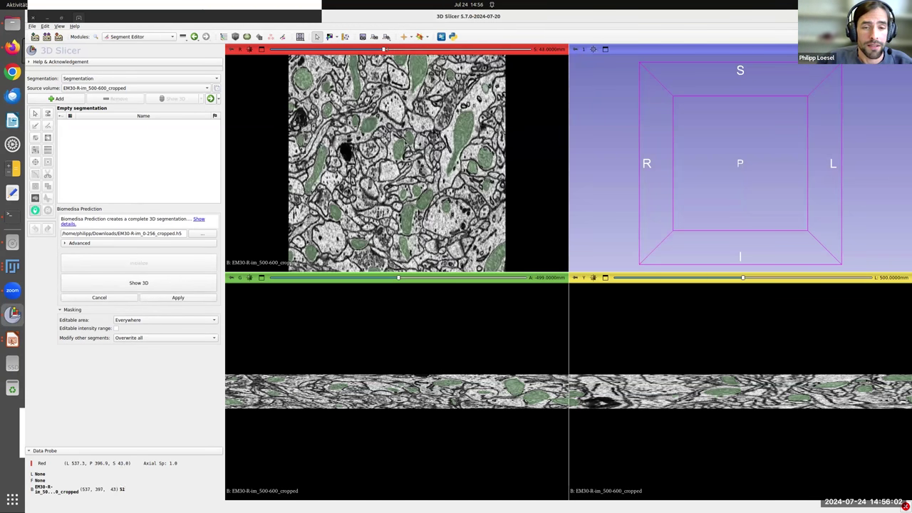
scroll(401, 146, down, 9)
scroll(402, 149, up, 5)
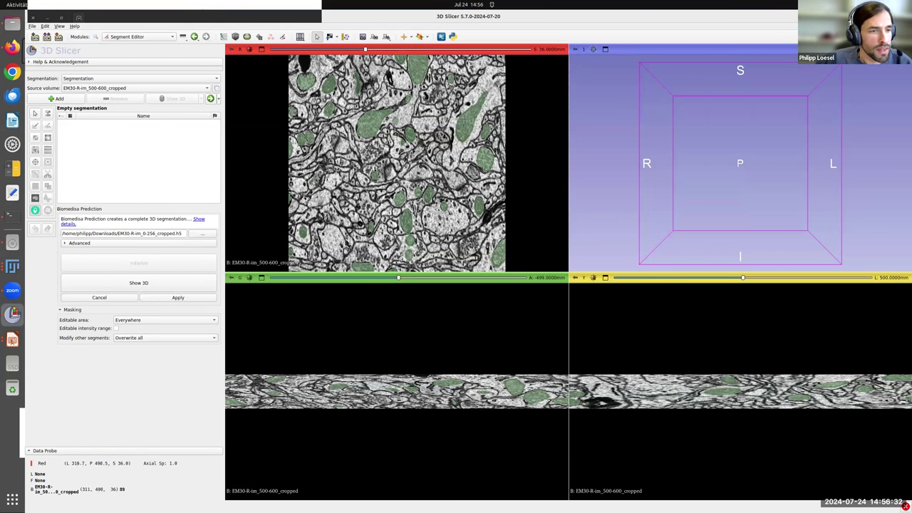
scroll(397, 164, up, 3)
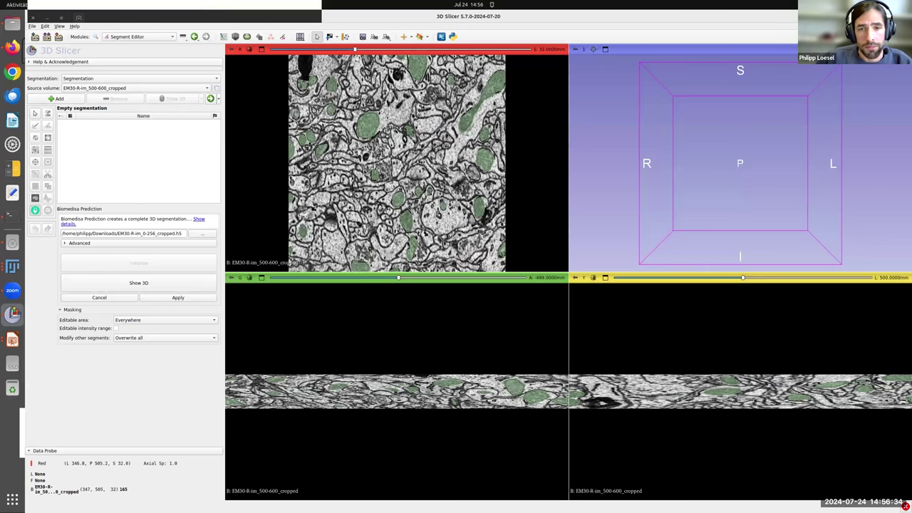
scroll(375, 169, down, 4)
scroll(381, 158, up, 3)
scroll(384, 154, down, 8)
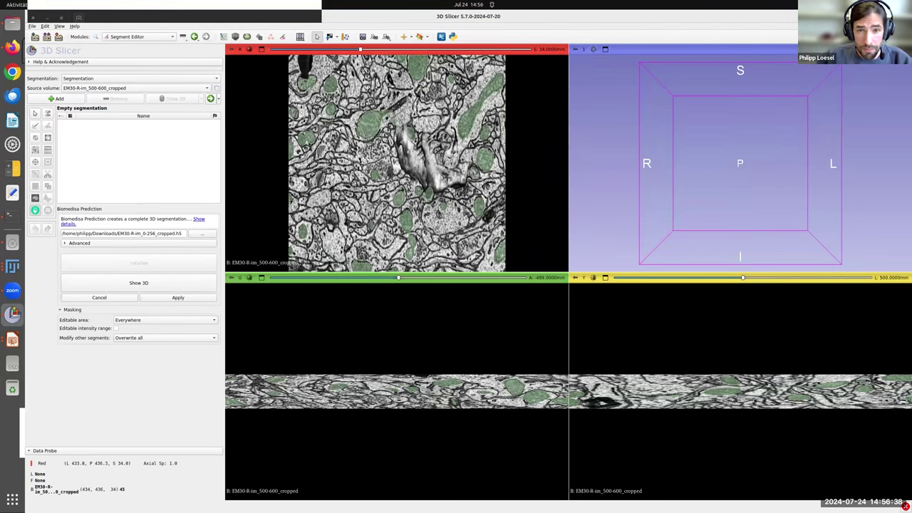
scroll(357, 167, down, 15)
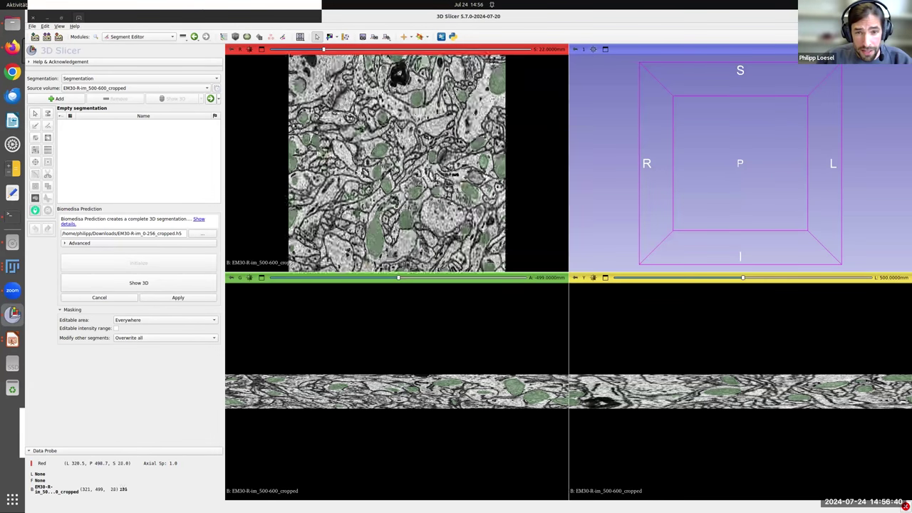
scroll(358, 170, up, 13)
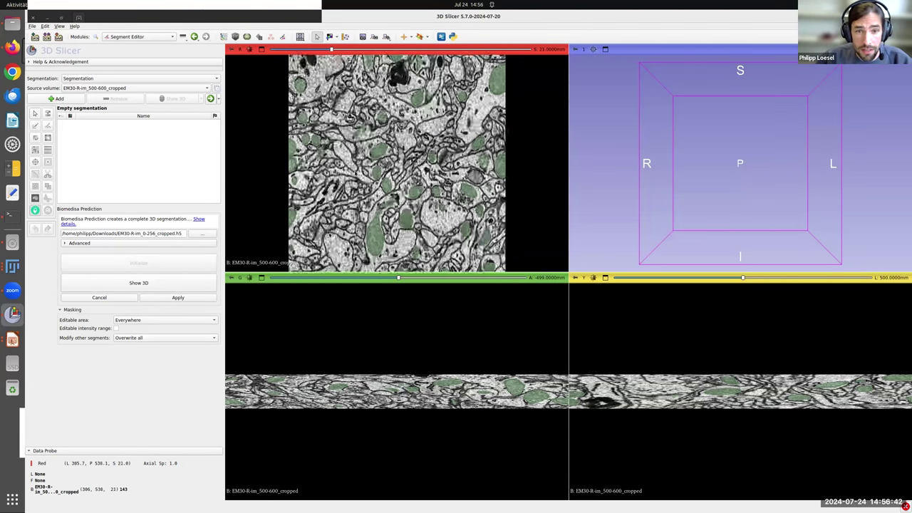
scroll(356, 173, up, 6)
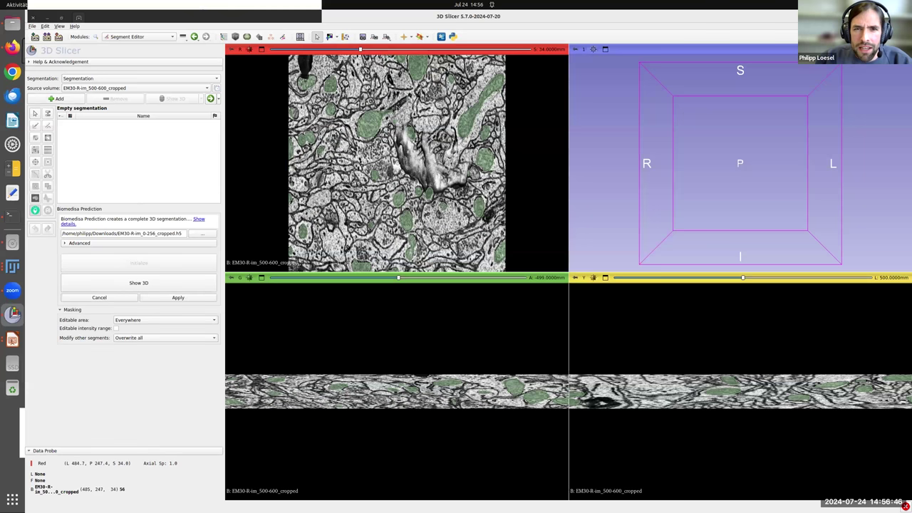
scroll(384, 114, up, 1)
scroll(377, 117, down, 1)
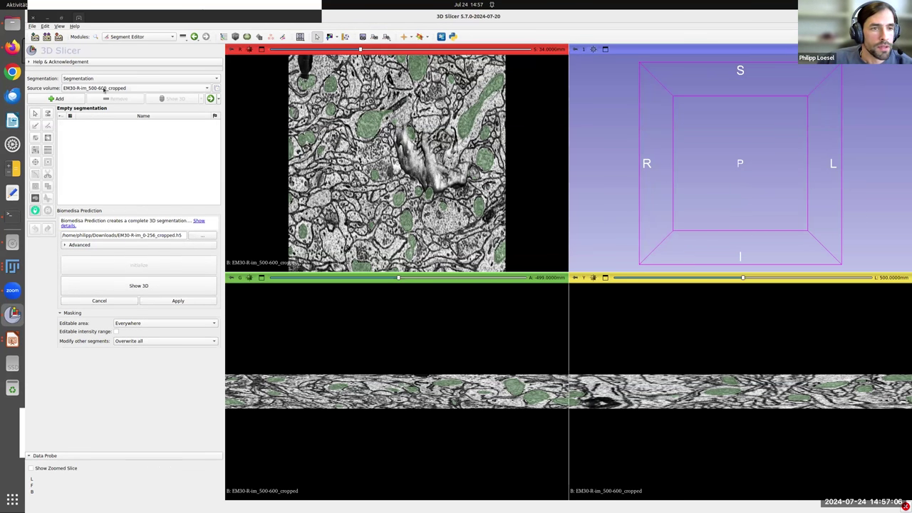
Apply the prediction and split the segment's islands into separate segments with a minimum size of 1 voxel.
click(189, 301)
click(93, 118)
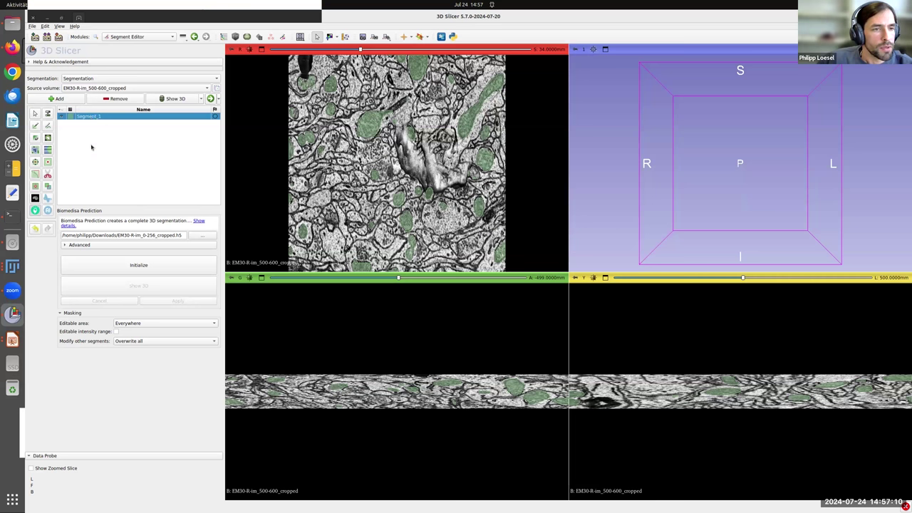
click(36, 187)
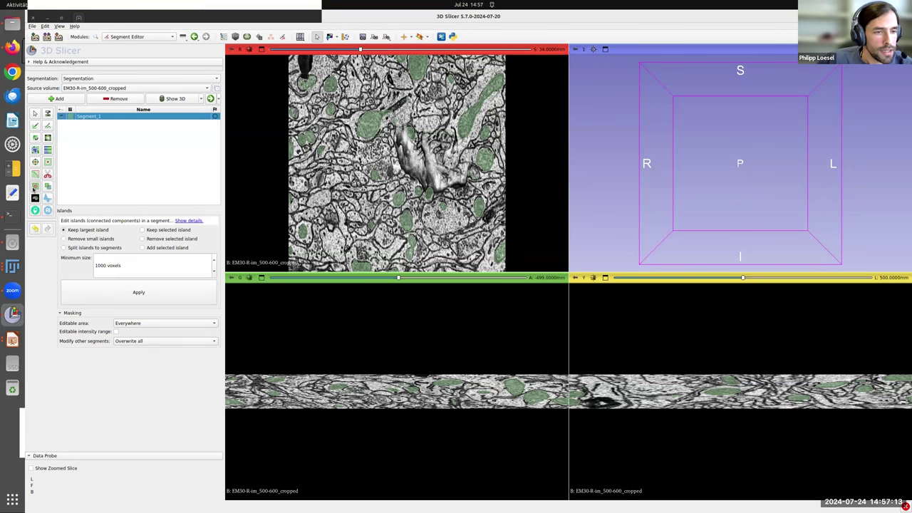
click(104, 266)
key(BackSpace)
key(BackSpace)
key(BackSpace)
click(98, 302)
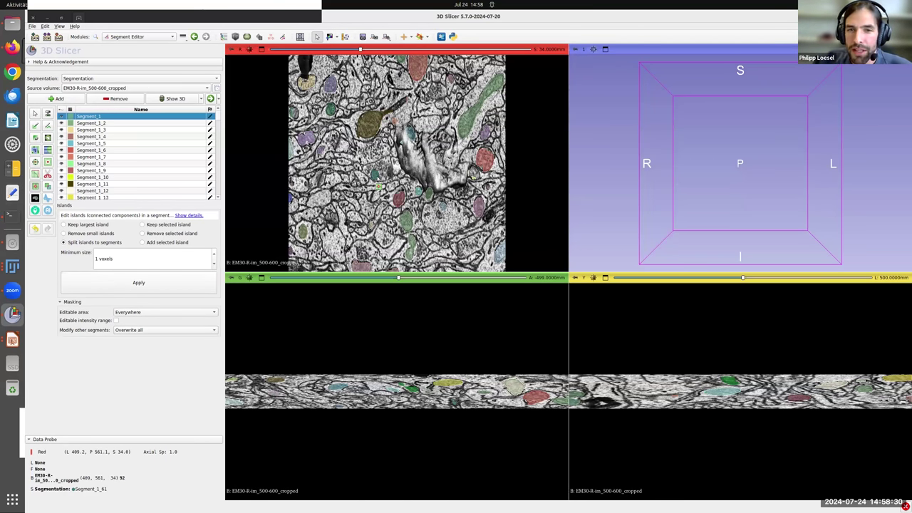
Check the split mitochondria in the axial slices, show all segments in 3D, and inspect them in a centered 3D view.
scroll(380, 187, up, 4)
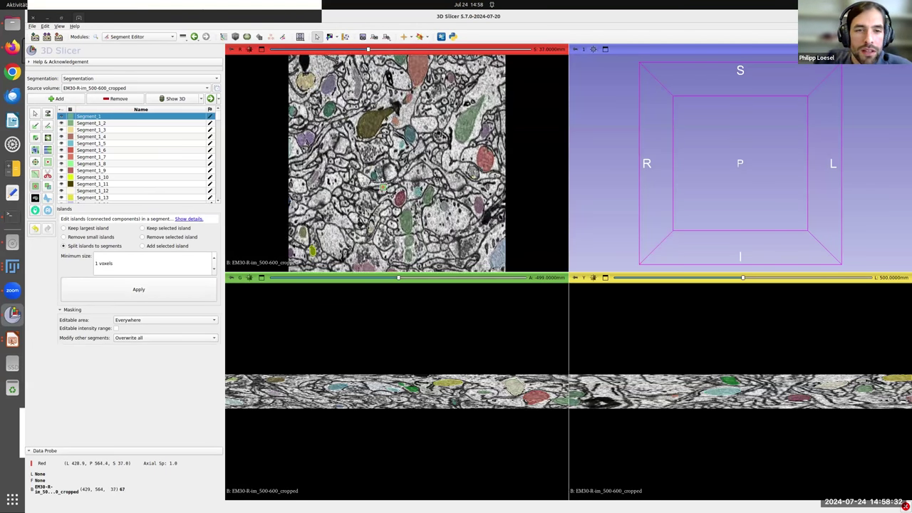
scroll(382, 186, down, 2)
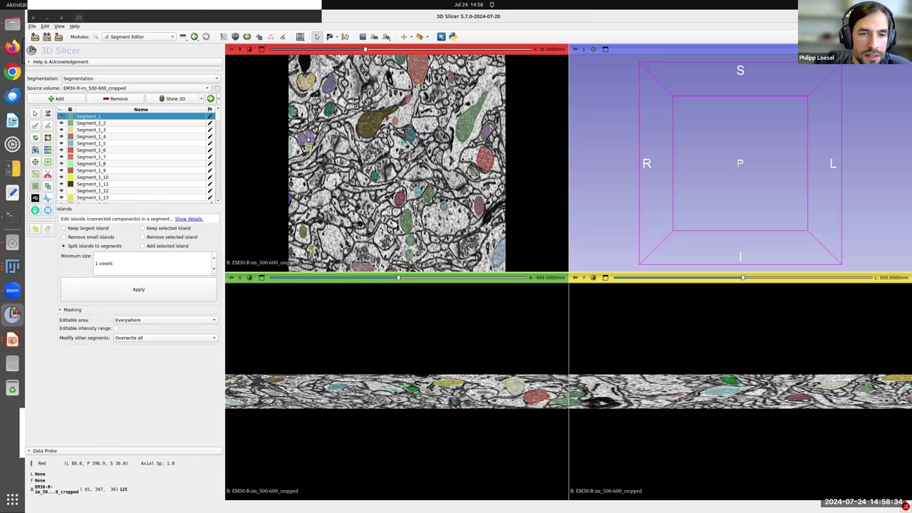
scroll(341, 188, up, 2)
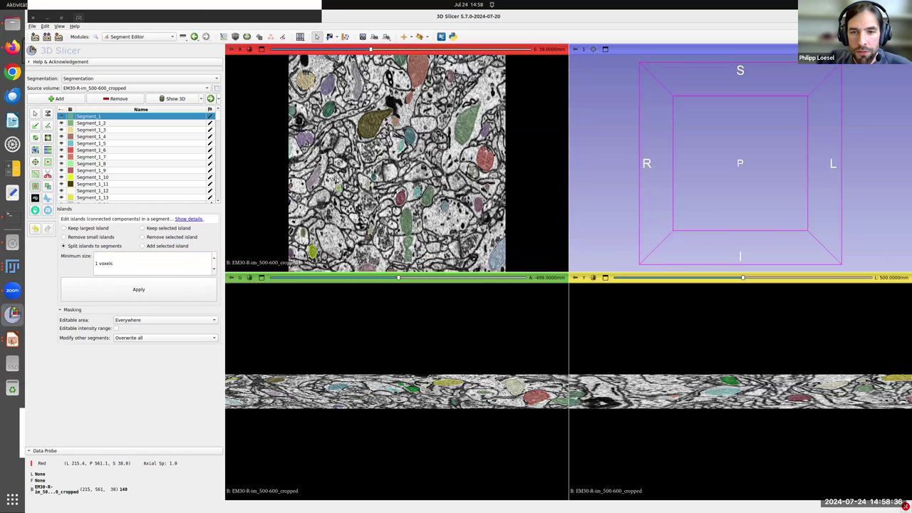
scroll(342, 188, down, 1)
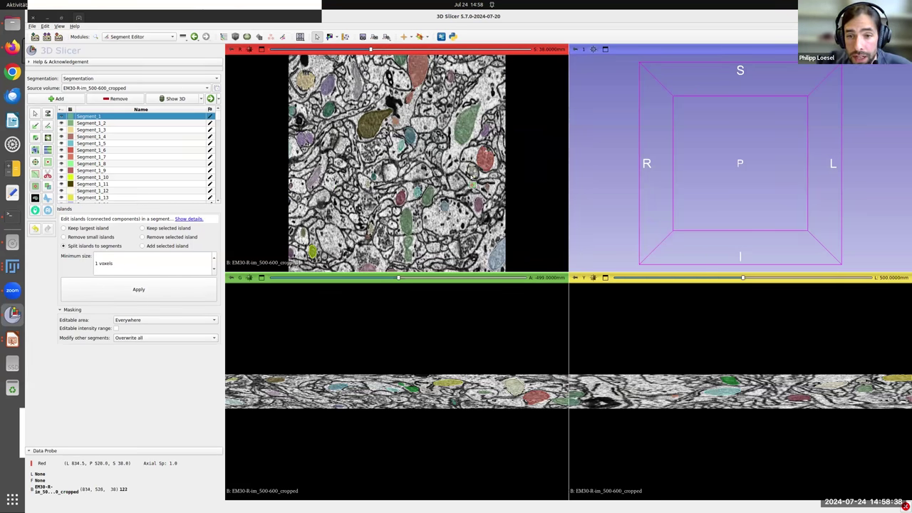
scroll(472, 187, up, 1)
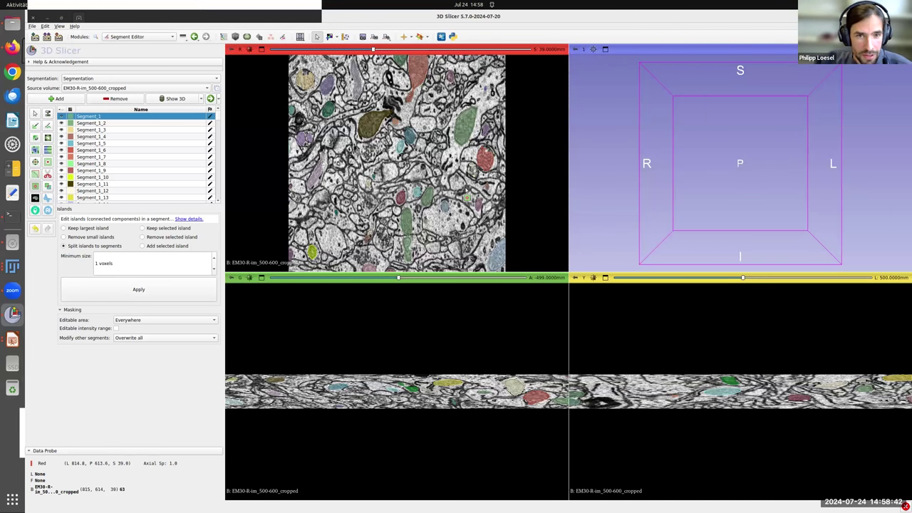
click(176, 99)
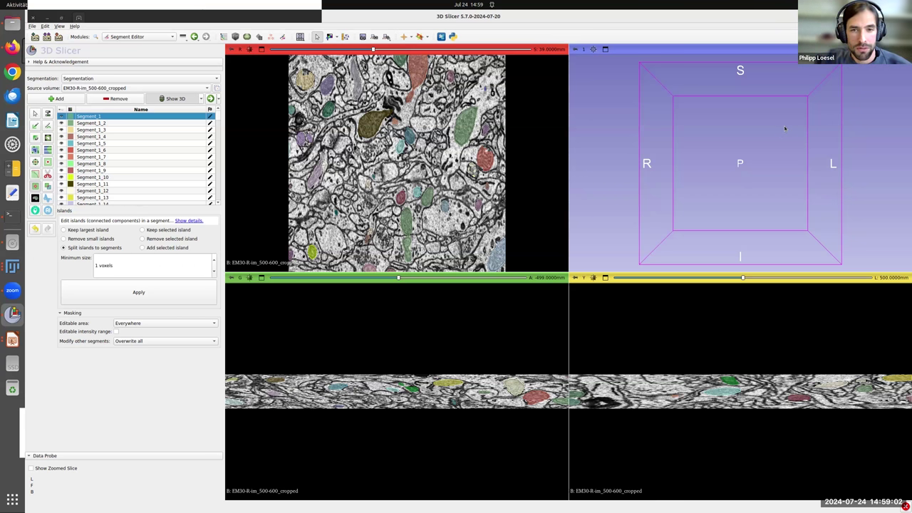
click(593, 49)
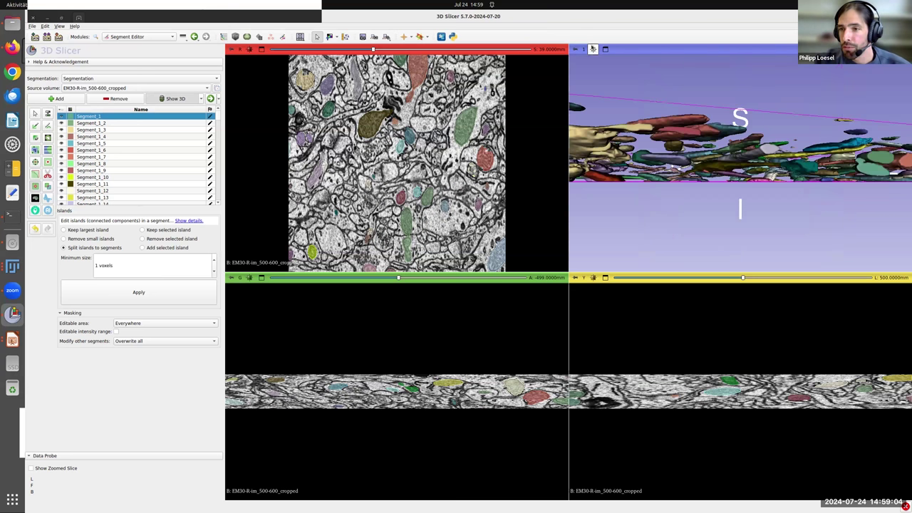
drag(679, 163, 725, 183)
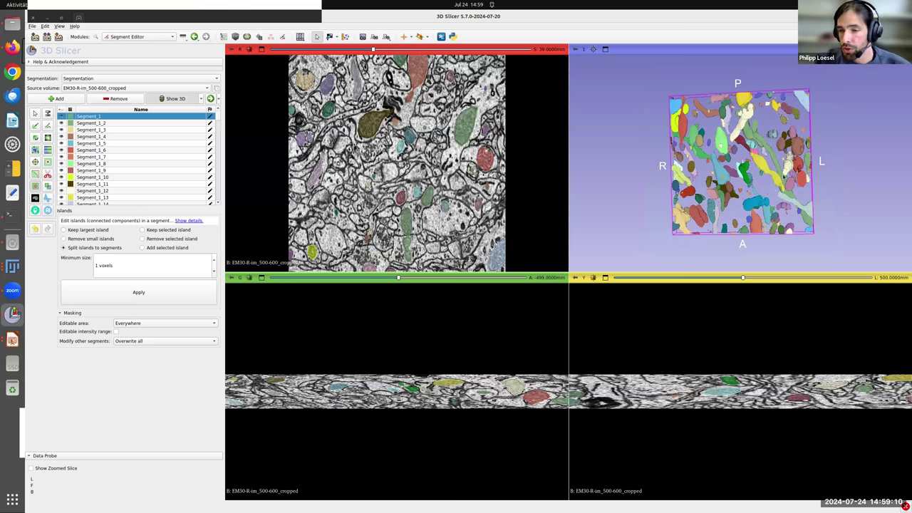
drag(789, 153, 770, 194)
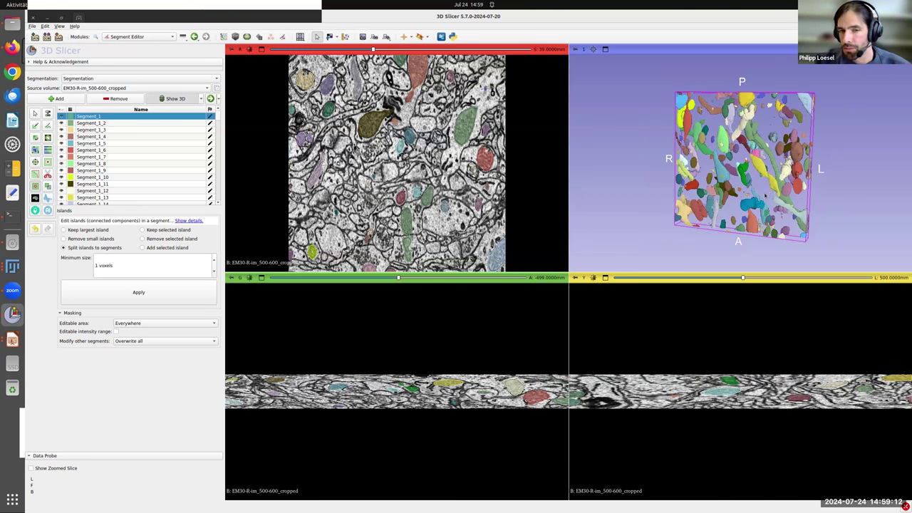
scroll(764, 196, up, 5)
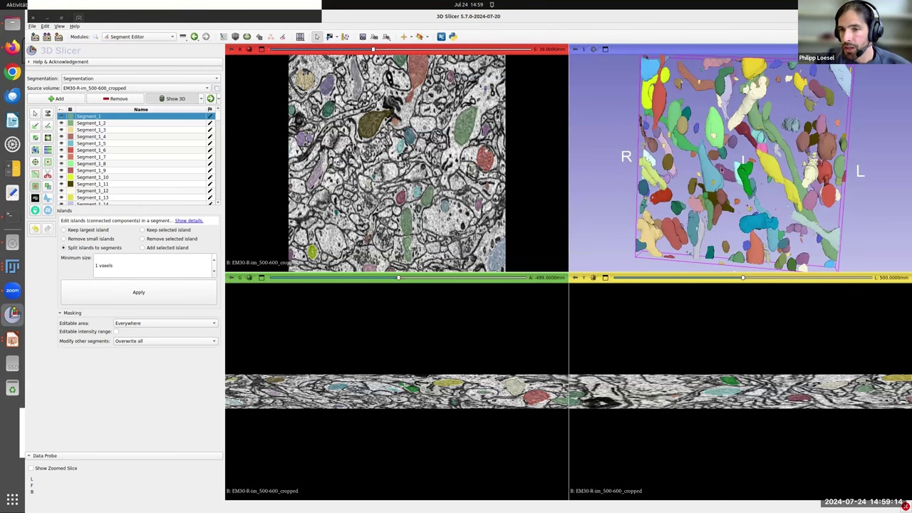